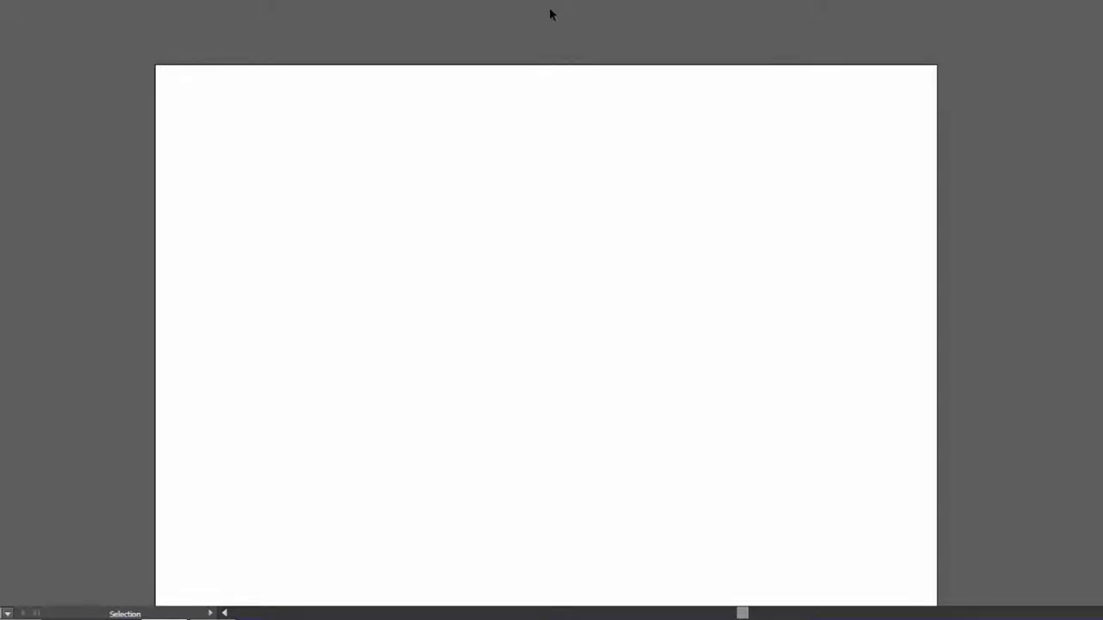
Draw a 500 × 500 px dark gray square from the artboard's top-left corner
{"action": "key", "text": "space"}
{"action": "left_click_drag", "start_coordinate": [510, 184], "coordinate": [499, 26]}
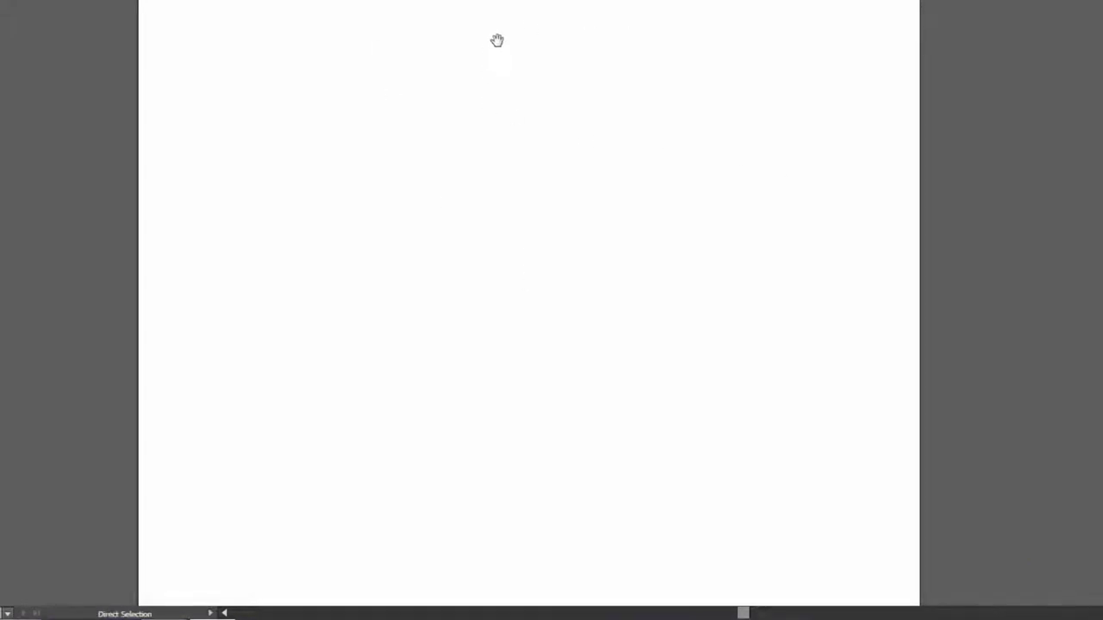
{"action": "key", "text": "ctrl+minus"}
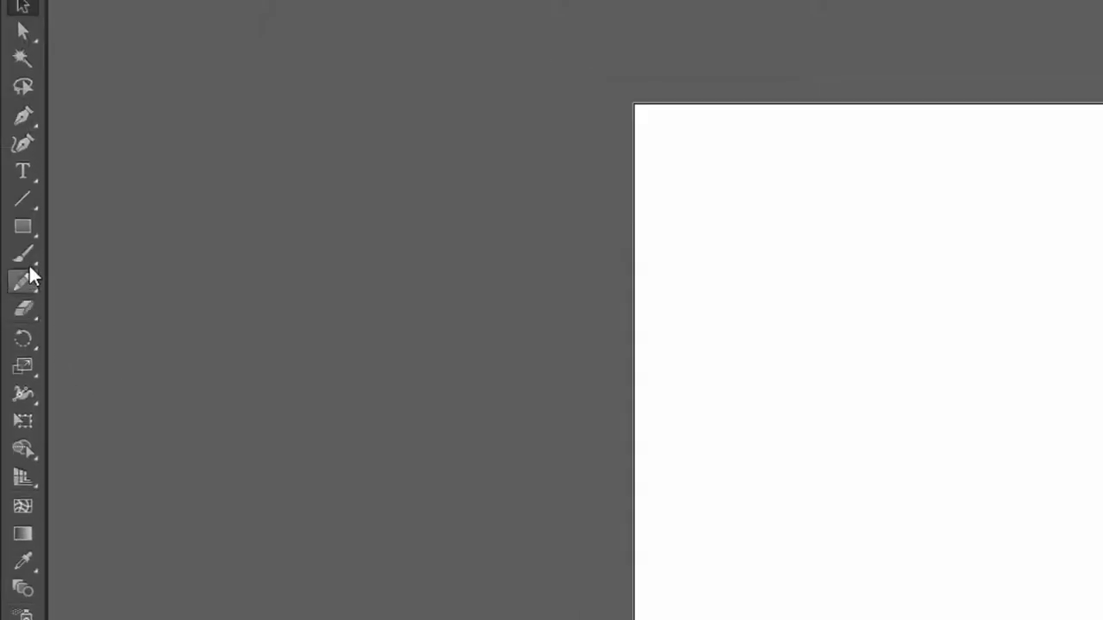
{"action": "left_click", "coordinate": [22, 227]}
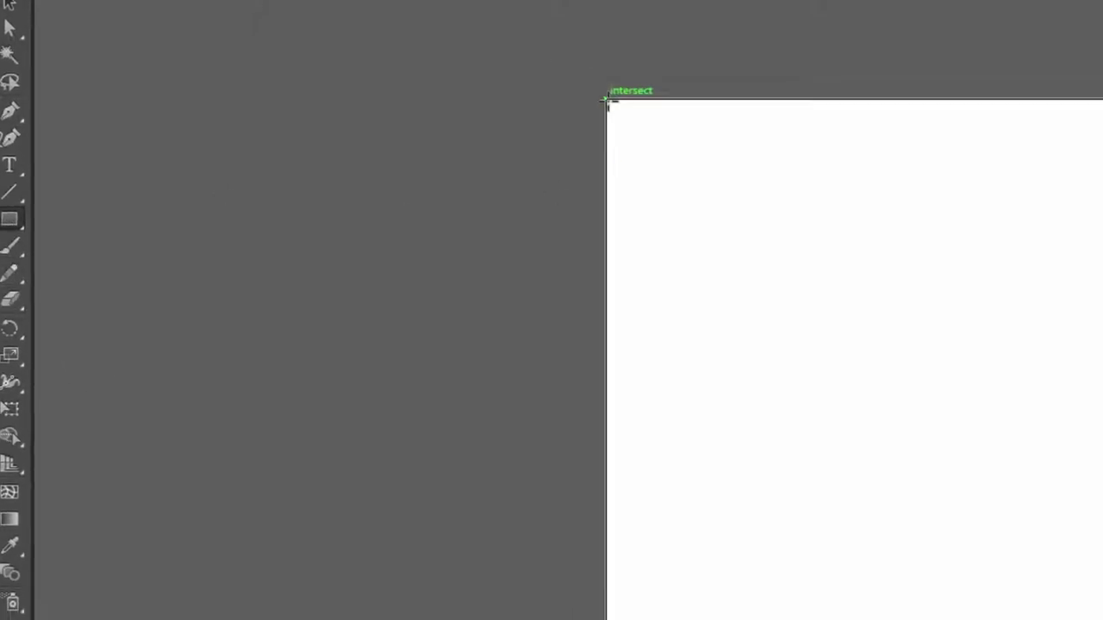
{"action": "left_click_drag", "start_coordinate": [634, 103], "coordinate": [771, 591]}
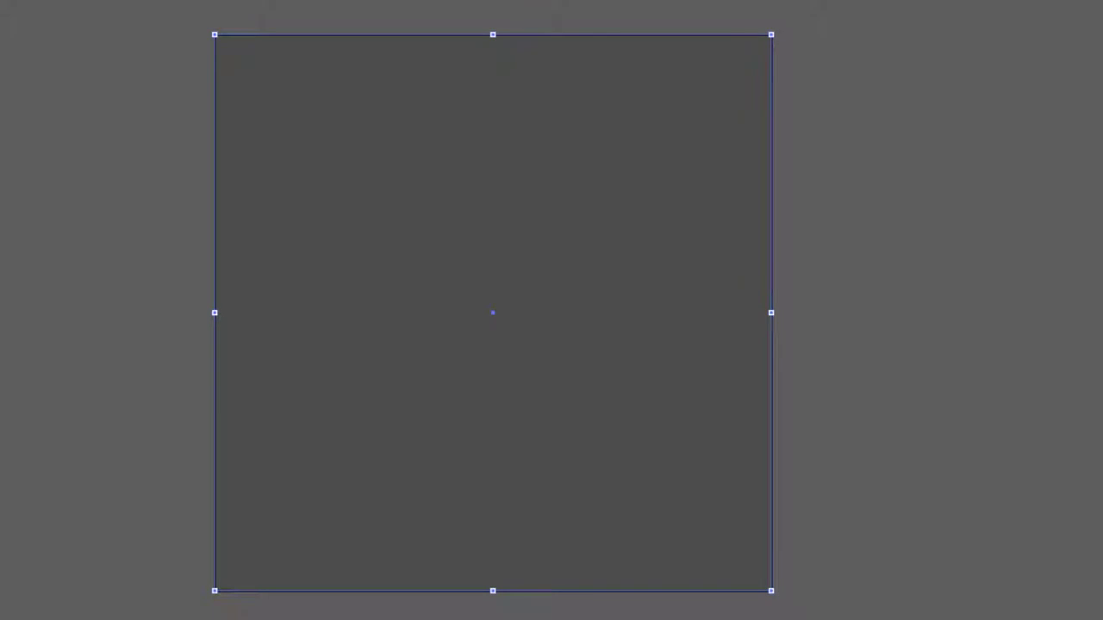
Confirm the square's 500 × 500 px size in the dialog without changes, then deselect it
{"action": "left_click", "coordinate": [1042, 179]}
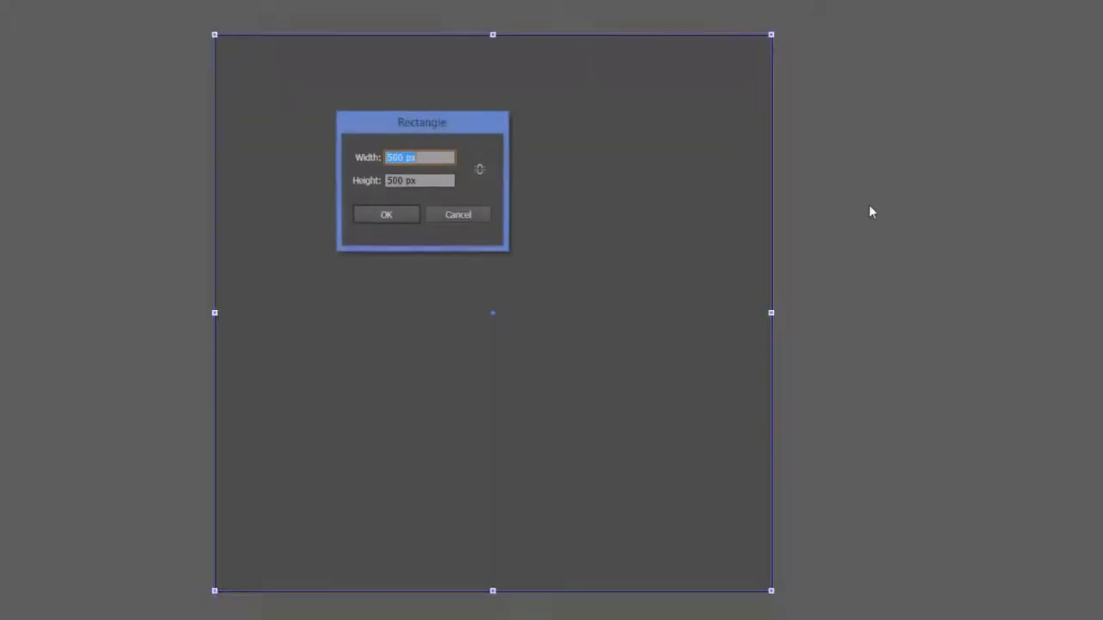
{"action": "left_click", "coordinate": [478, 222]}
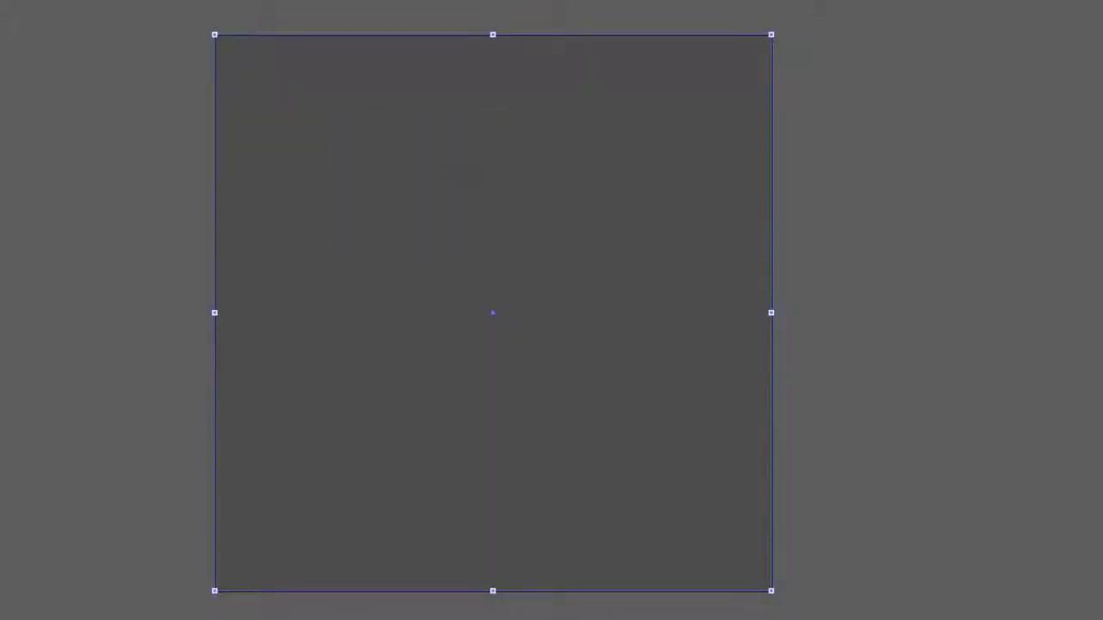
{"action": "key", "text": "ctrl+shift+a"}
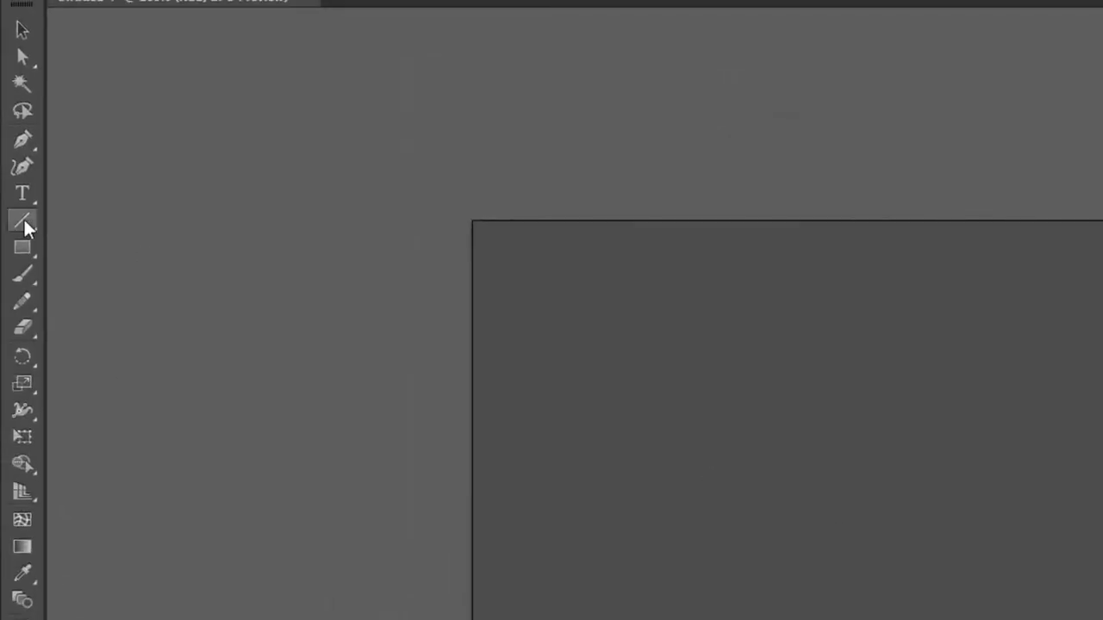
Draw a light gray horizontal line across the square's upper part with a 2 pt stroke
{"action": "left_click", "coordinate": [24, 222]}
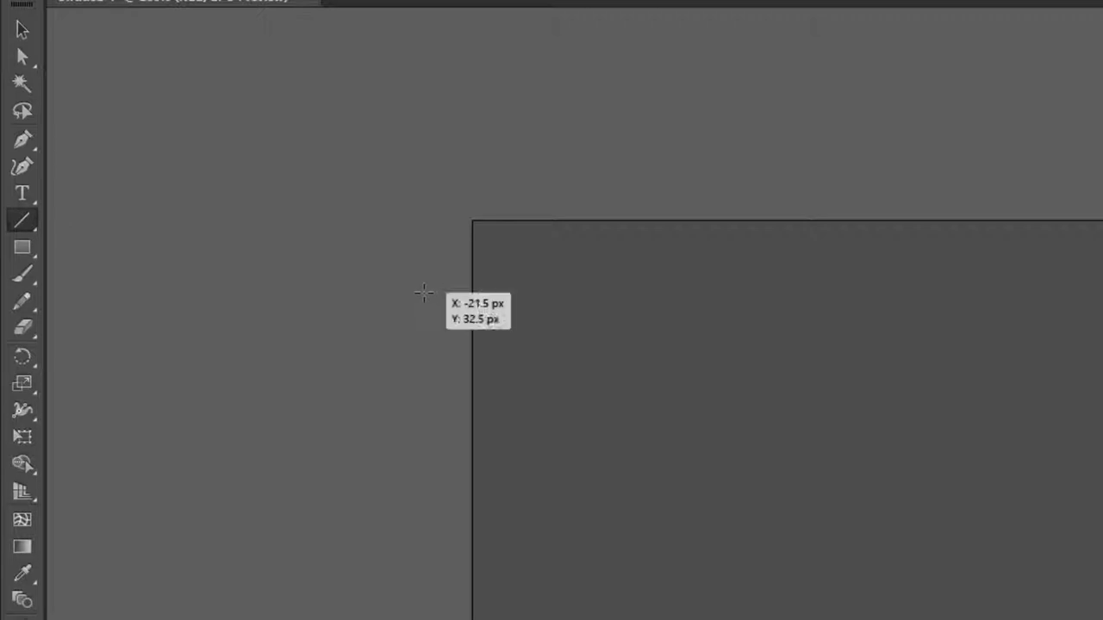
{"action": "left_click_drag", "start_coordinate": [426, 294], "coordinate": [1098, 294]}
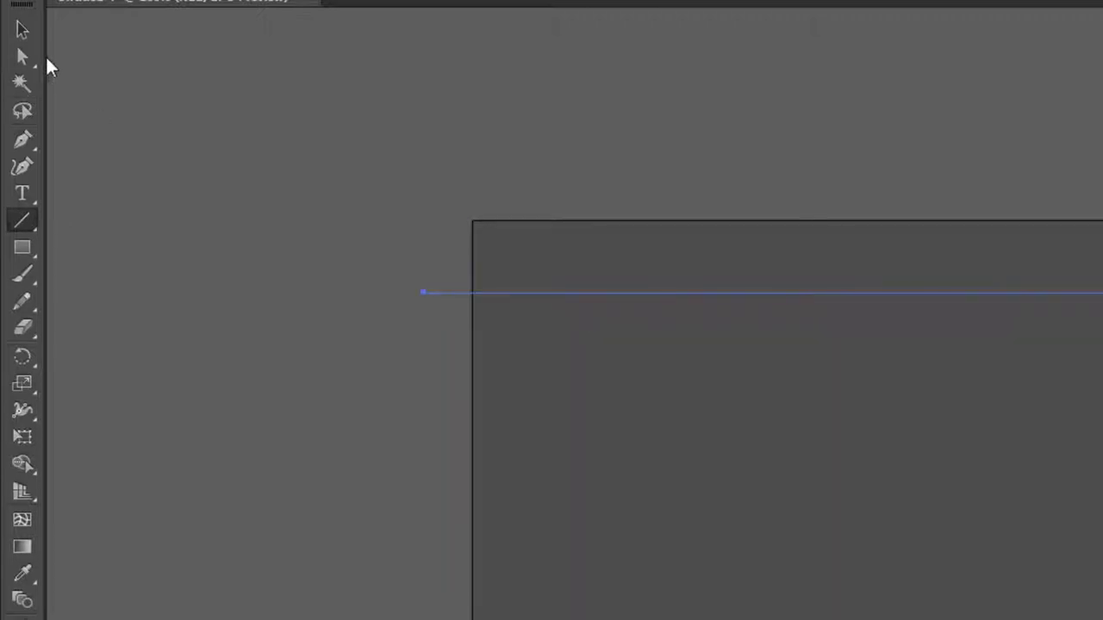
{"action": "left_click", "coordinate": [22, 29]}
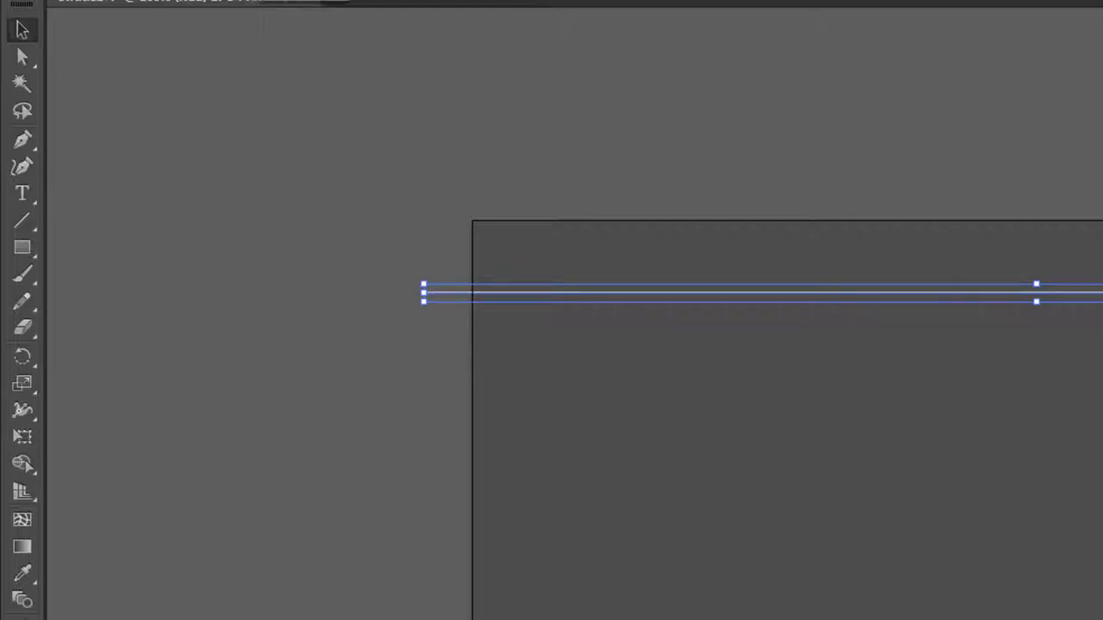
{"action": "left_click", "coordinate": [245, 3]}
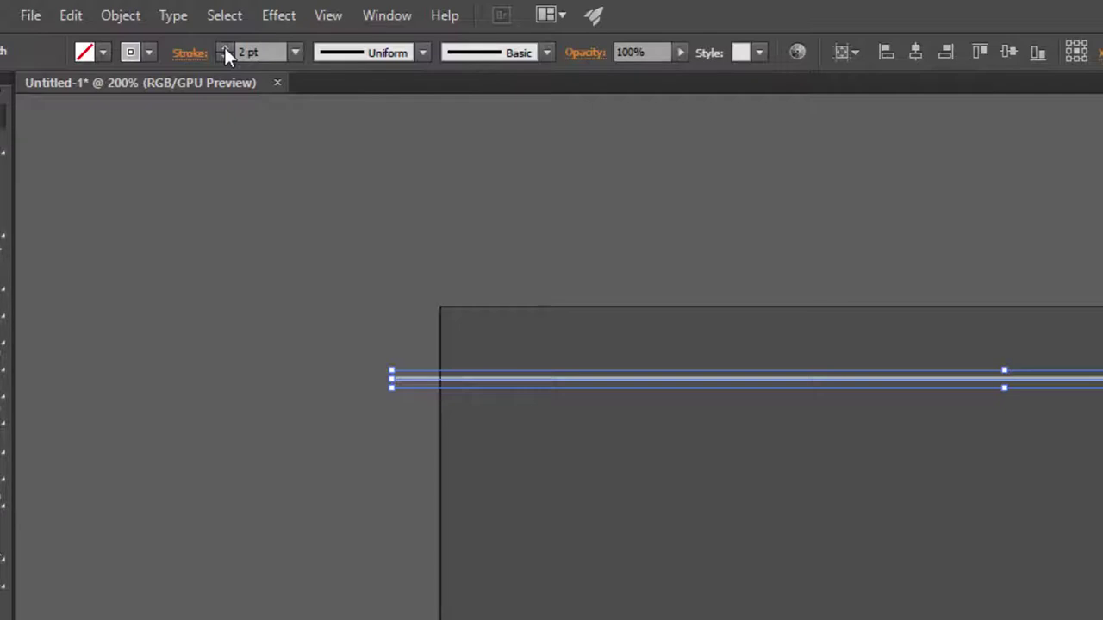
{"action": "left_click_drag", "start_coordinate": [279, 241], "coordinate": [399, 435]}
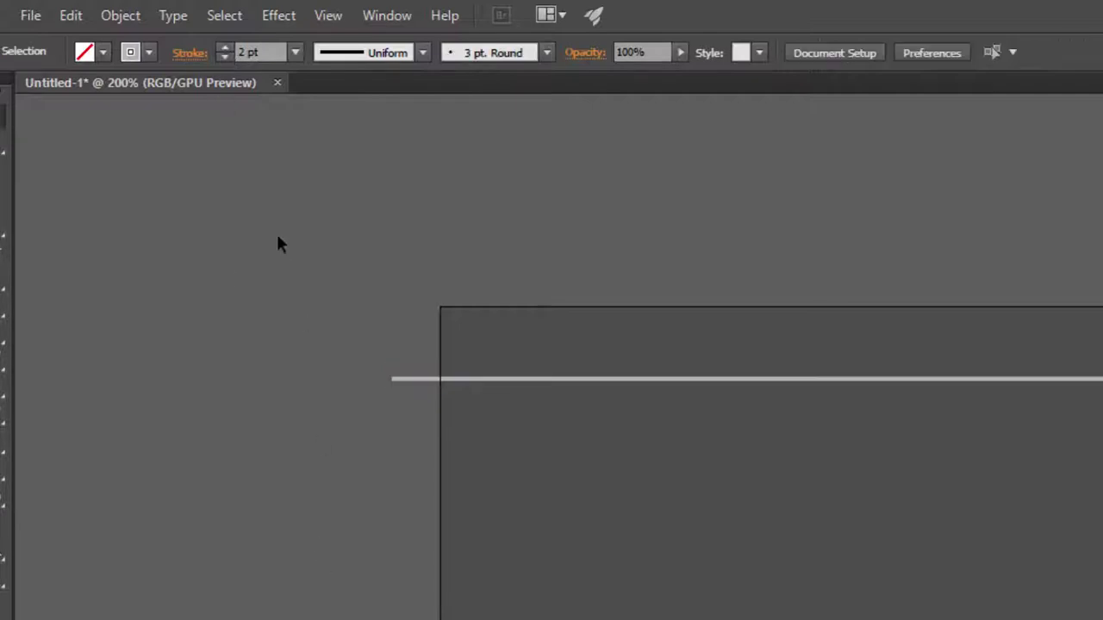
{"action": "left_click", "coordinate": [279, 15]}
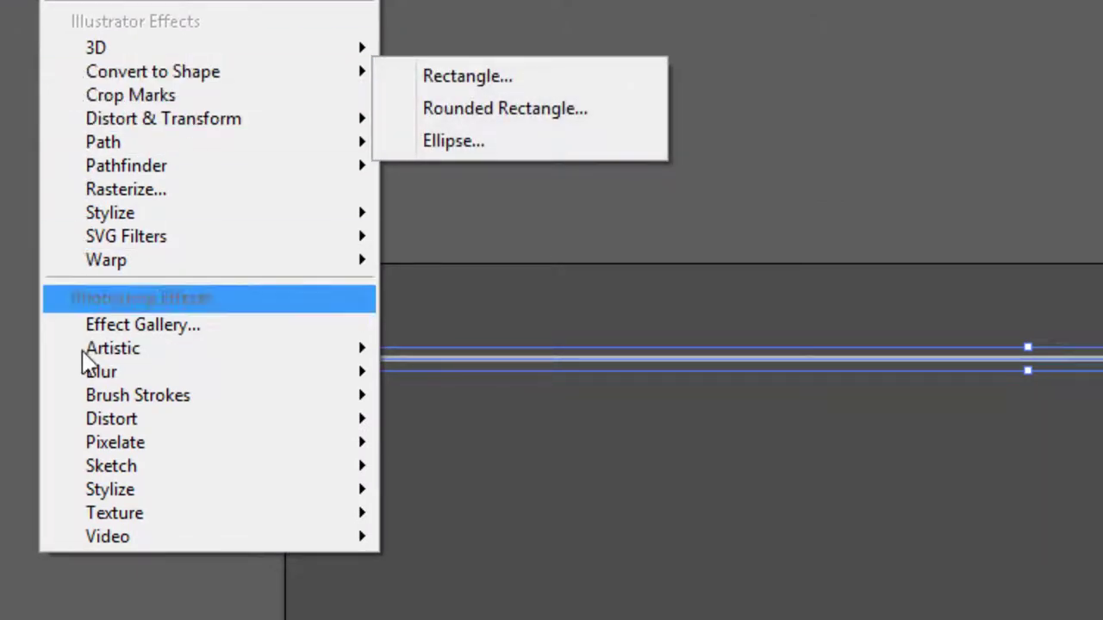
{"action": "mouse_move", "coordinate": [164, 119]}
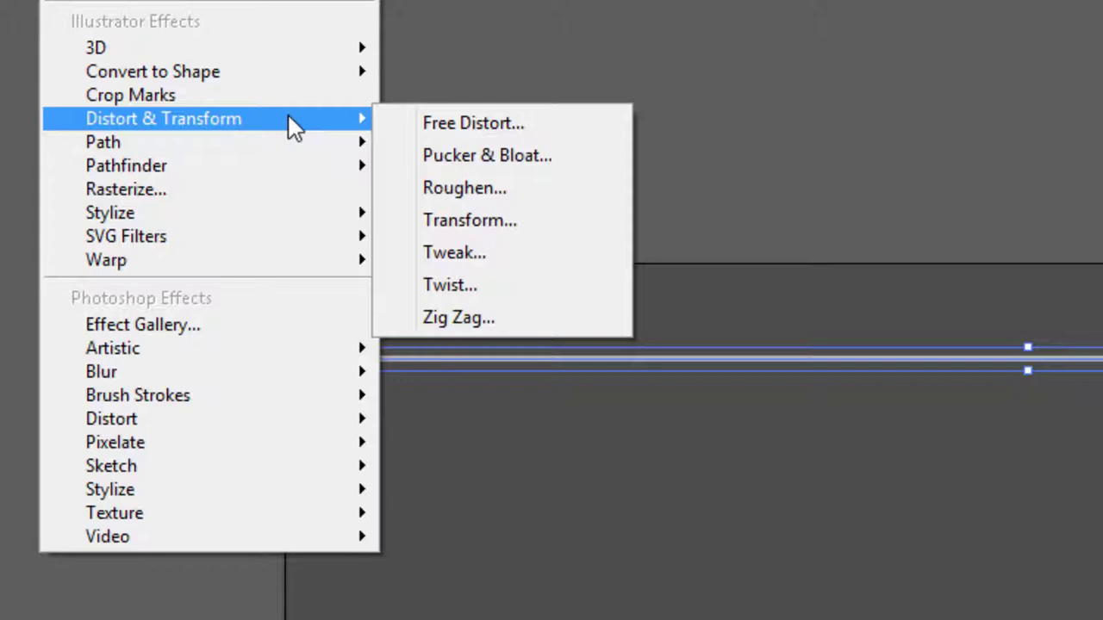
Apply a Zig Zag effect to the line: size 10 px, 11 ridges per segment, corner points
{"action": "left_click", "coordinate": [558, 326]}
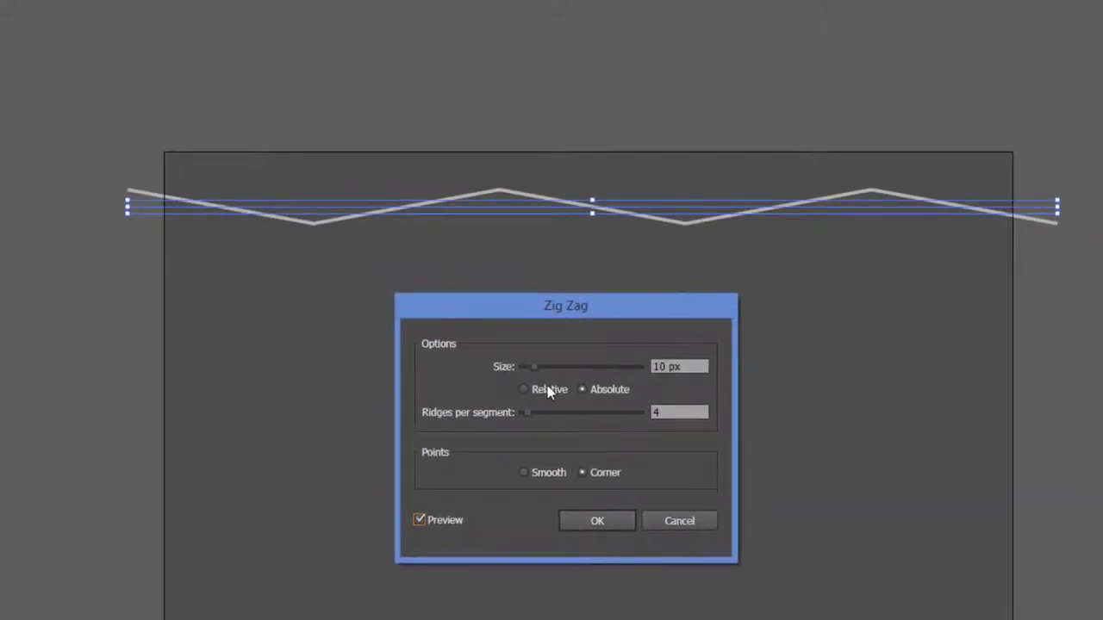
{"action": "left_click_drag", "start_coordinate": [529, 413], "coordinate": [539, 411]}
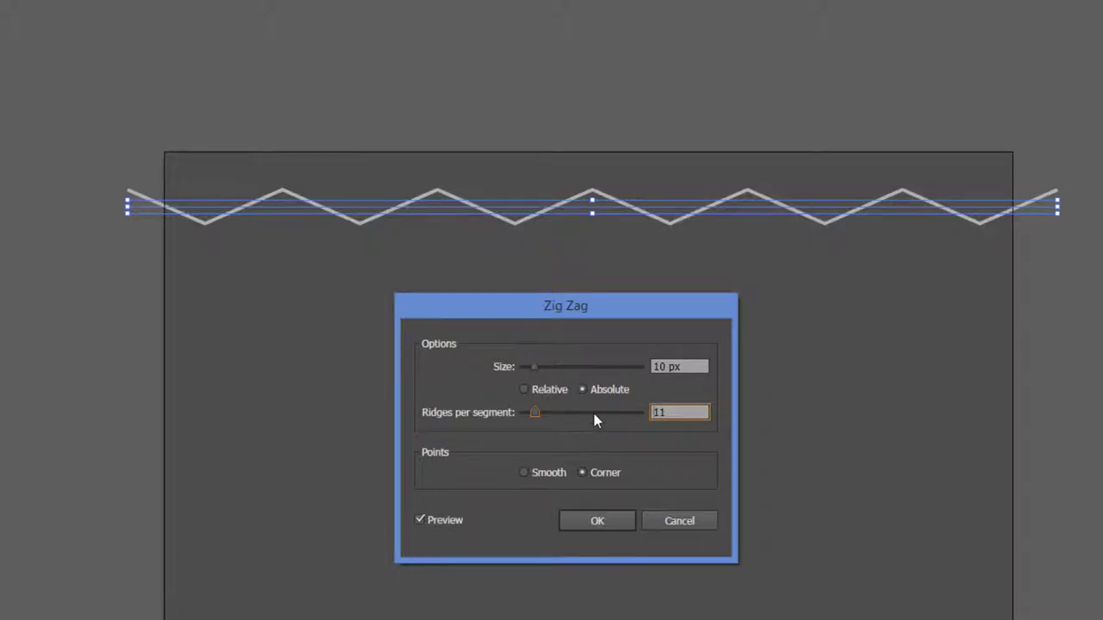
{"action": "left_click", "coordinate": [596, 522]}
{"action": "key", "text": "alt+o"}
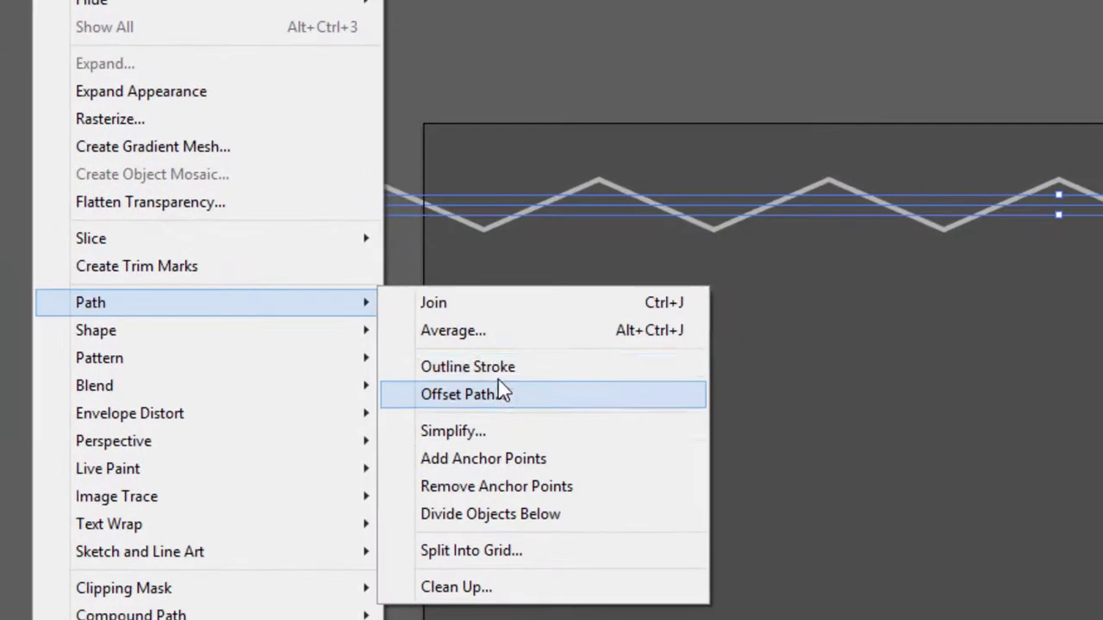
Expand the zigzag into an editable path and move it up about 32 px
{"action": "mouse_move", "coordinate": [155, 352]}
{"action": "left_click", "coordinate": [508, 368]}
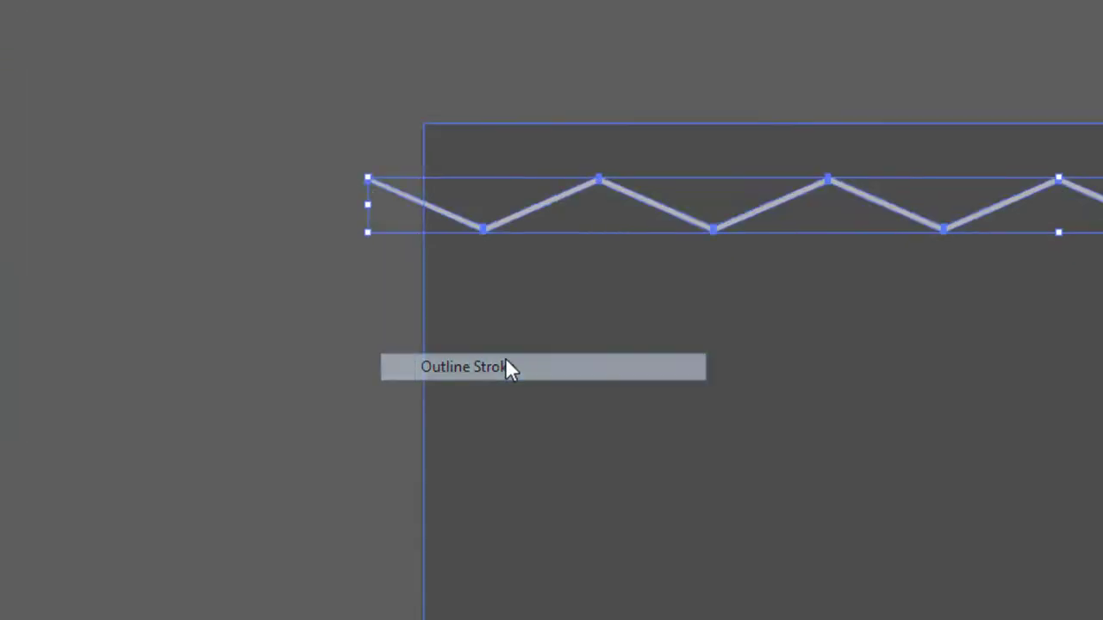
{"action": "left_click", "coordinate": [212, 455]}
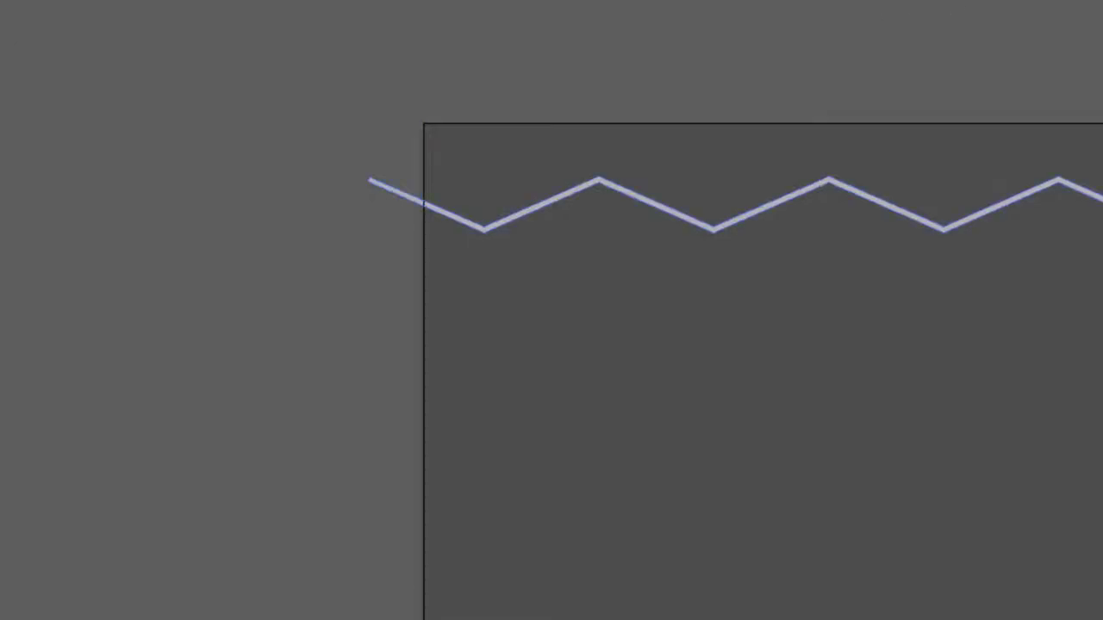
{"action": "left_click", "coordinate": [387, 188]}
{"action": "left_click_drag", "start_coordinate": [1058, 178], "coordinate": [1058, 151]}
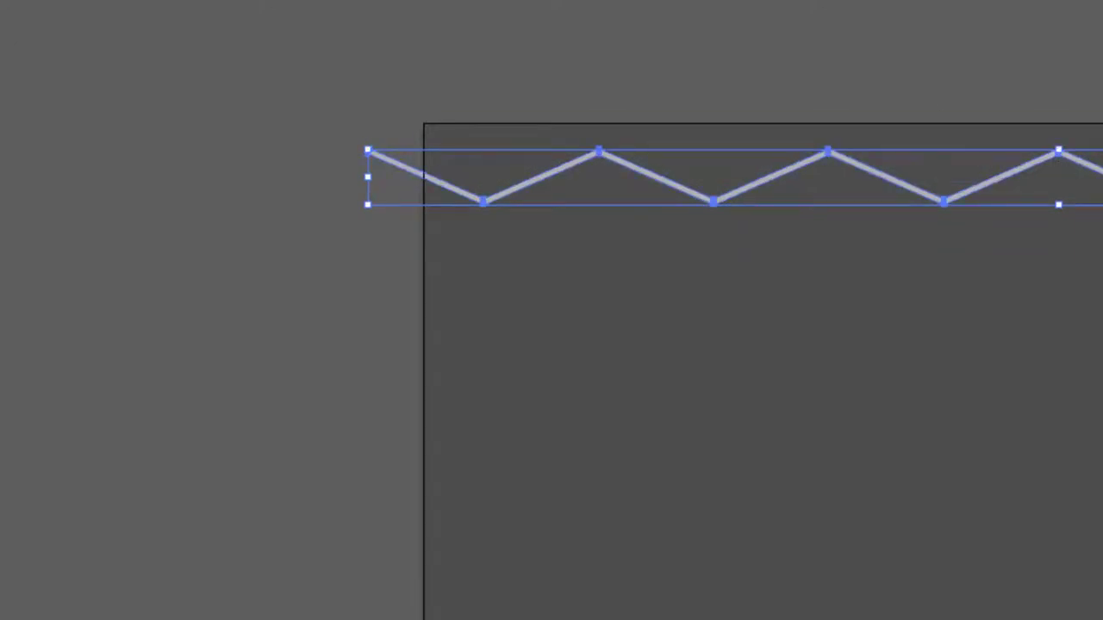
{"action": "left_click", "coordinate": [82, 17]}
{"action": "mouse_move", "coordinate": [129, 47]}
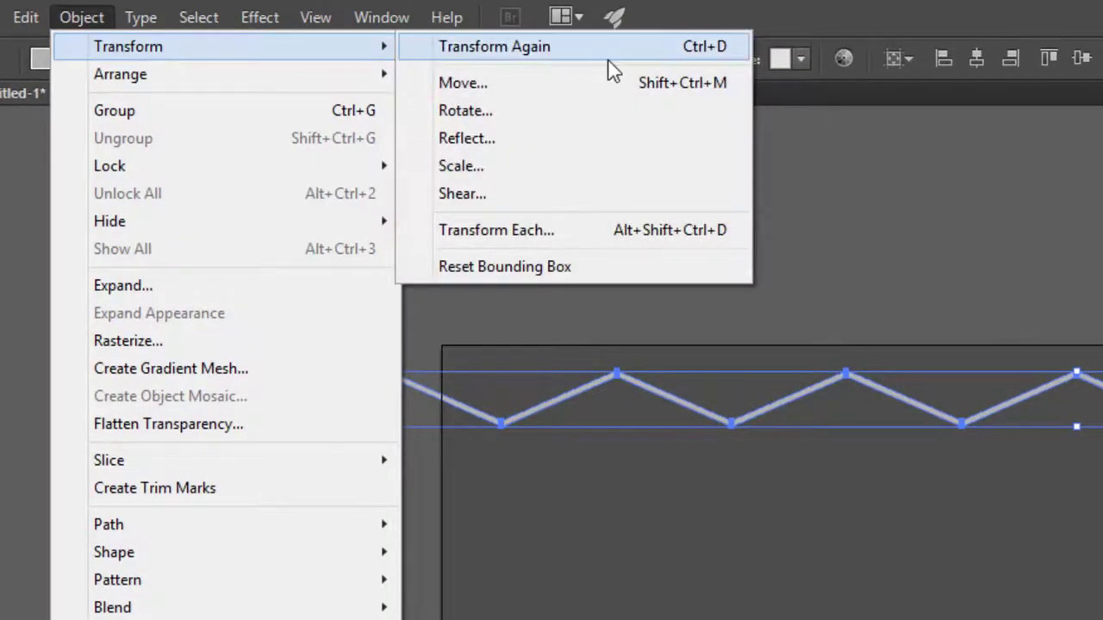
In the Move dialog, try a 10 px vertical offset and toggle the preview
{"action": "left_click", "coordinate": [584, 86]}
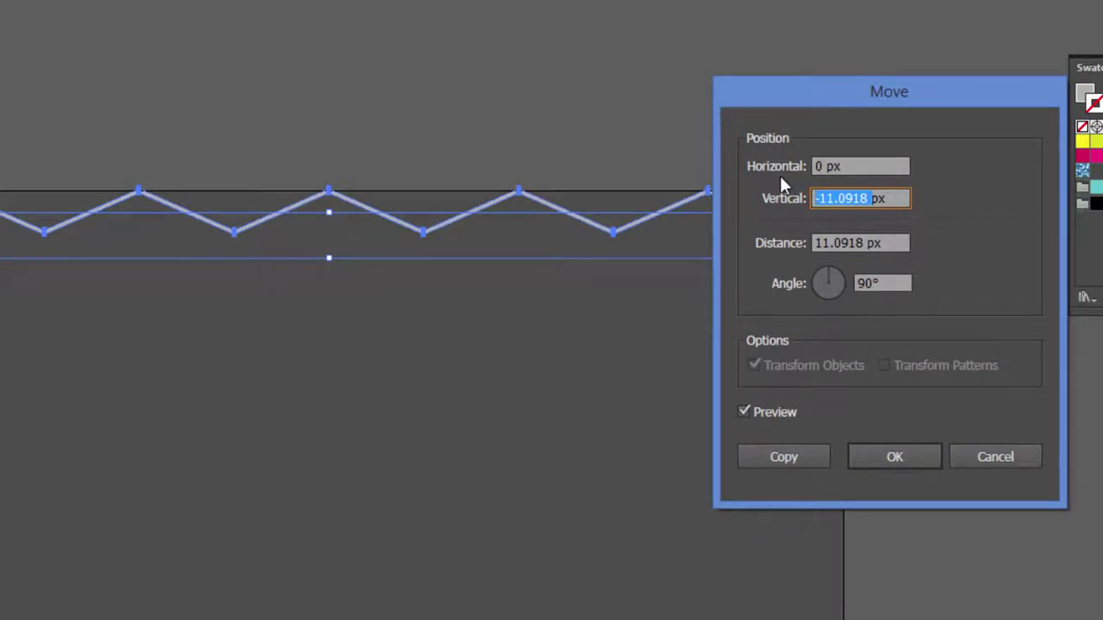
{"action": "type", "text": "1"}
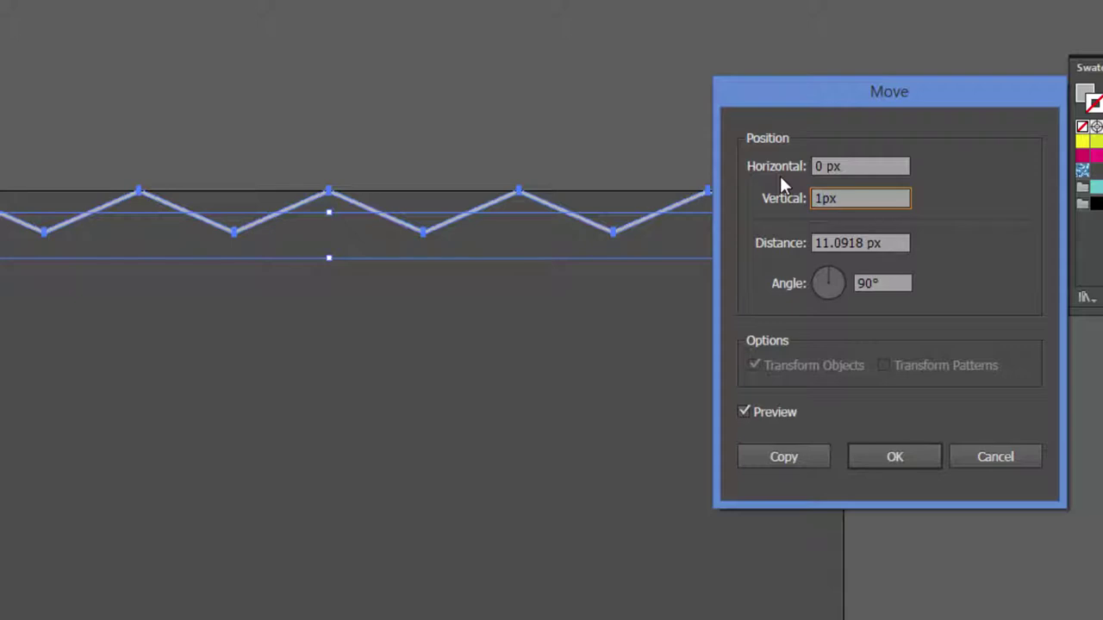
{"action": "type", "text": "0"}
{"action": "left_click", "coordinate": [743, 412]}
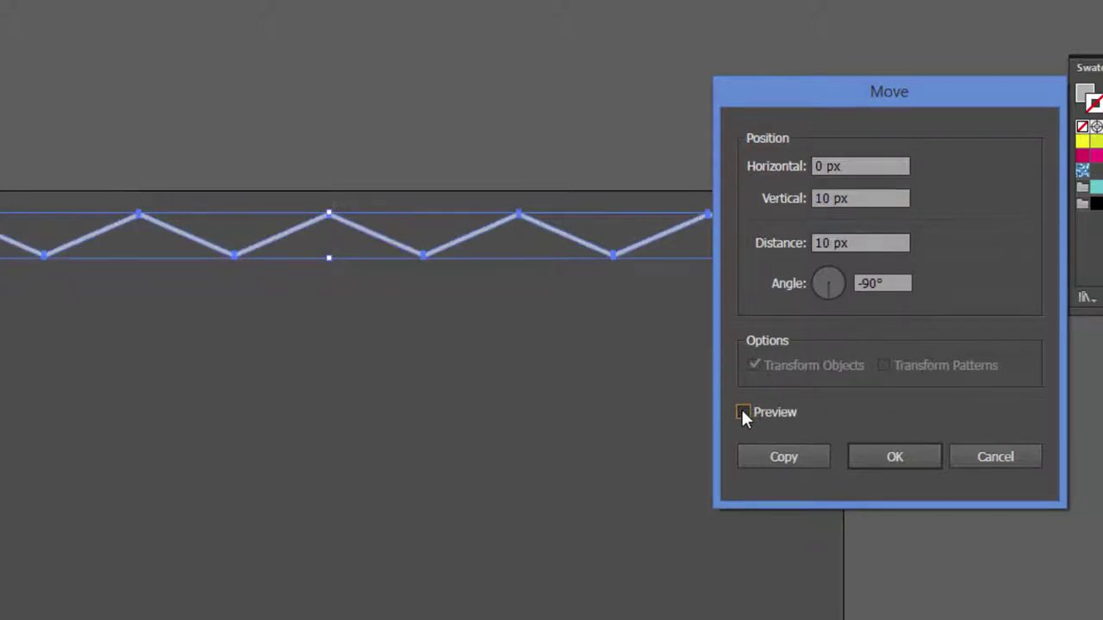
{"action": "left_click", "coordinate": [743, 412]}
{"action": "left_click", "coordinate": [743, 412]}
{"action": "left_click", "coordinate": [743, 412]}
{"action": "left_click", "coordinate": [743, 412]}
{"action": "left_click", "coordinate": [741, 412]}
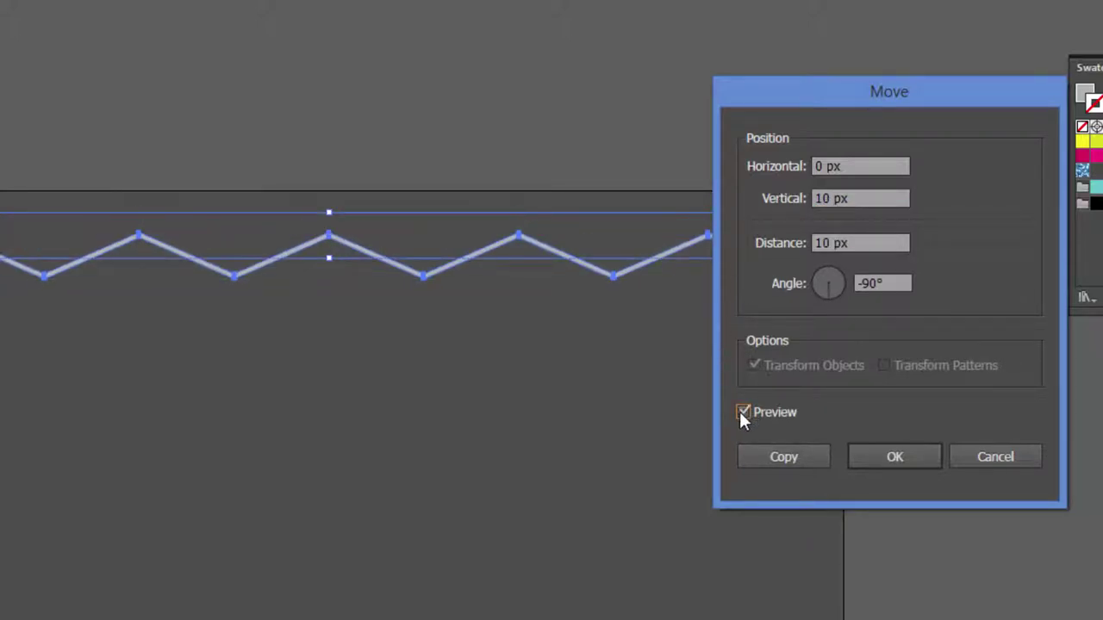
Change the vertical offset to 20 px and place a copy below the zigzag
{"action": "double_click", "coordinate": [827, 198]}
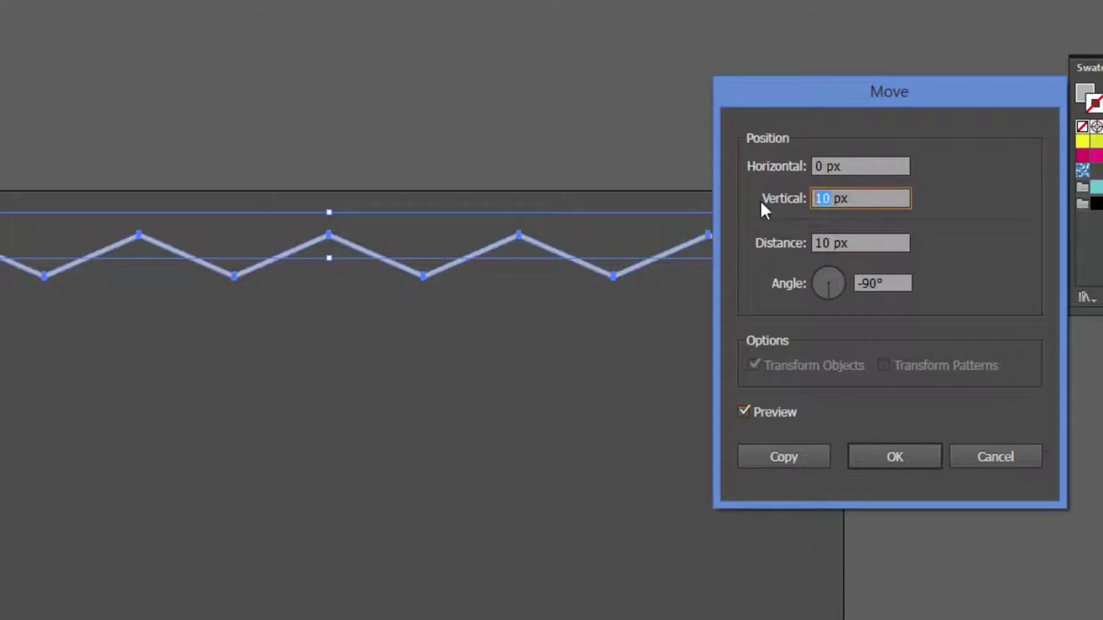
{"action": "type", "text": "20"}
{"action": "left_click", "coordinate": [746, 411]}
{"action": "left_click", "coordinate": [744, 412]}
{"action": "left_click", "coordinate": [743, 412]}
{"action": "left_click", "coordinate": [744, 412]}
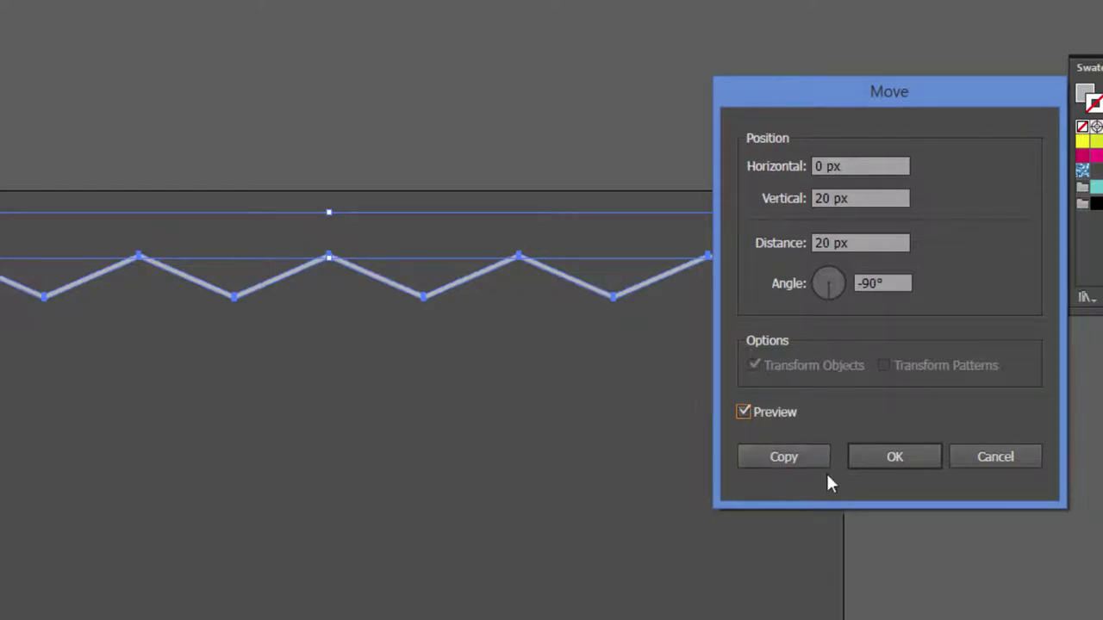
{"action": "left_click", "coordinate": [802, 463]}
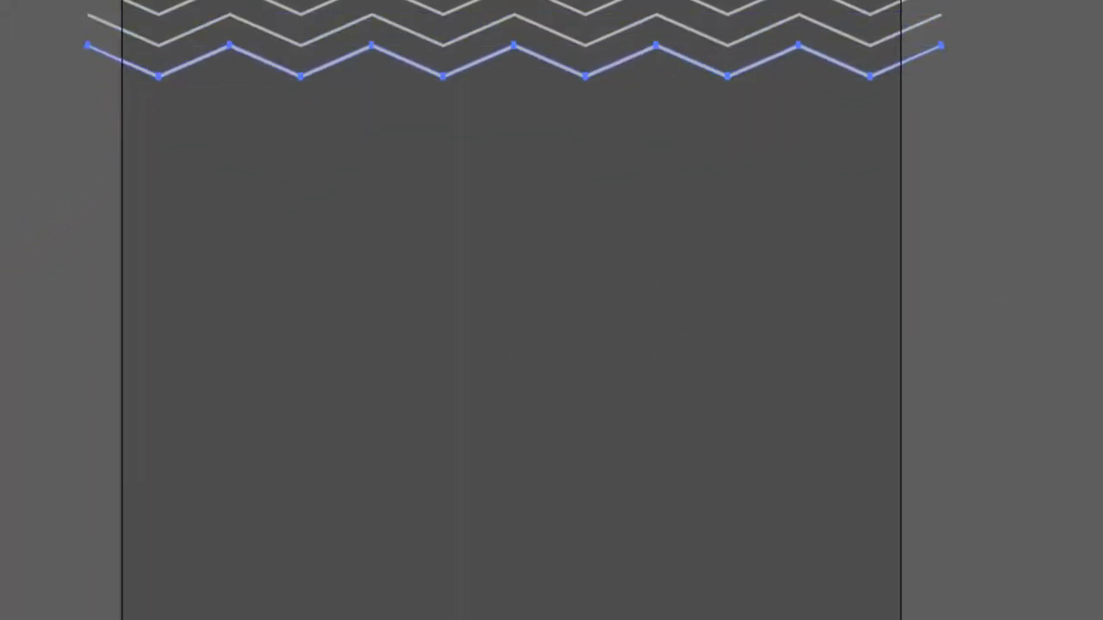
Repeat the 20 px copy with Ctrl+D until zigzags fill the square, then select and deselect all
{"action": "key", "text": "ctrl+d"}
{"action": "key", "text": "ctrl+d"}
{"action": "key", "text": "ctrl+d"}
{"action": "key", "text": "ctrl+d"}
{"action": "key", "text": "ctrl+d"}
{"action": "key", "text": "ctrl+d"}
{"action": "key", "text": "ctrl+d"}
{"action": "key", "text": "ctrl+d"}
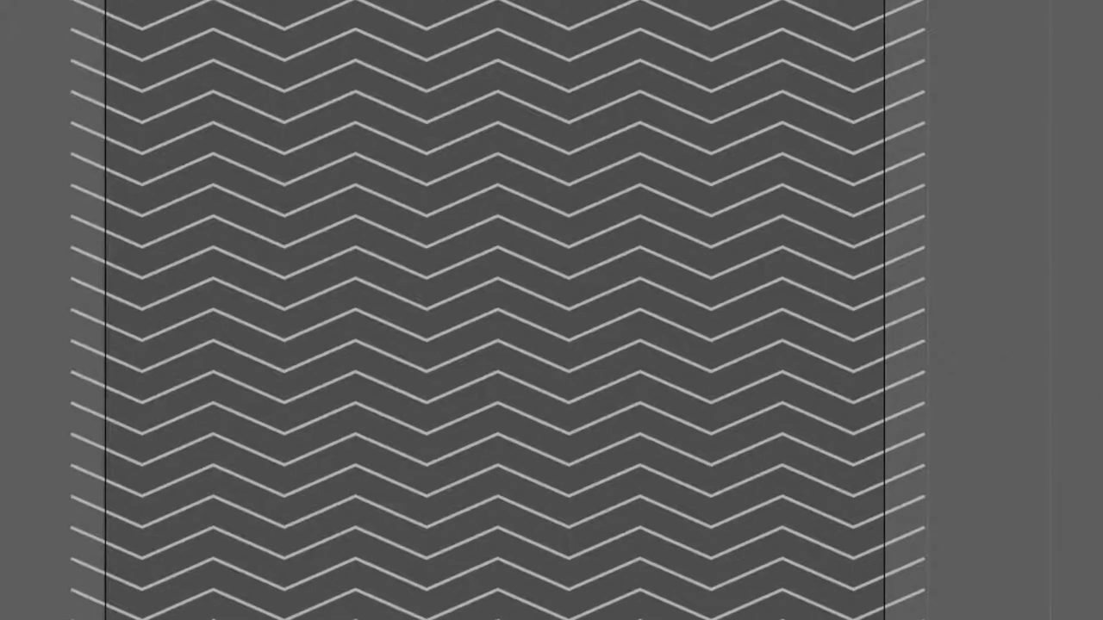
{"action": "key", "text": "ctrl+a"}
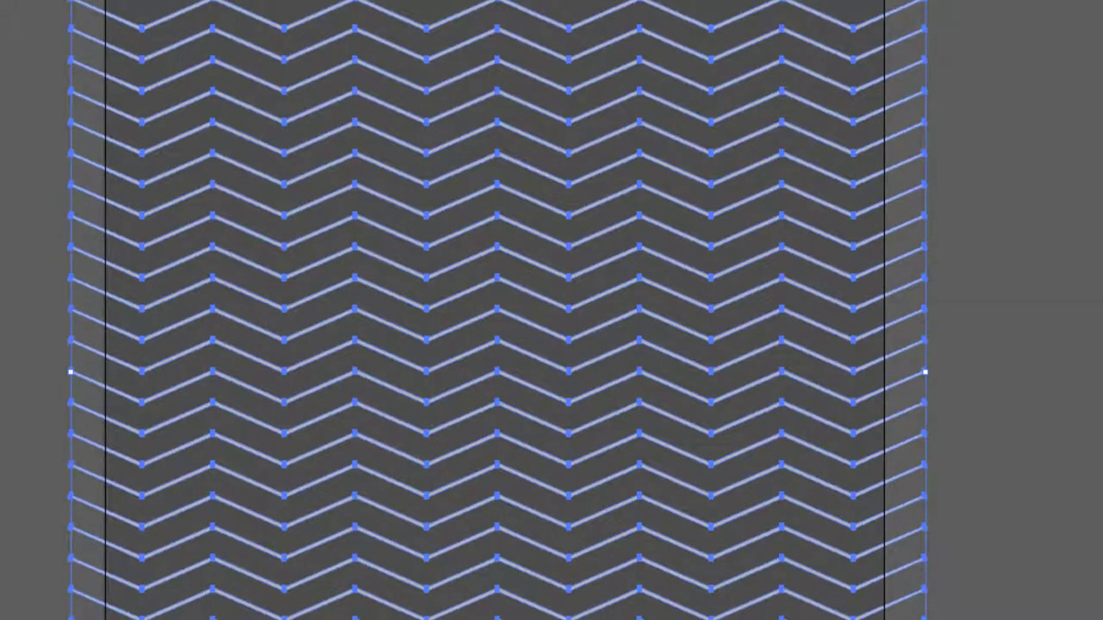
{"action": "key", "text": "ctrl+shift+a"}
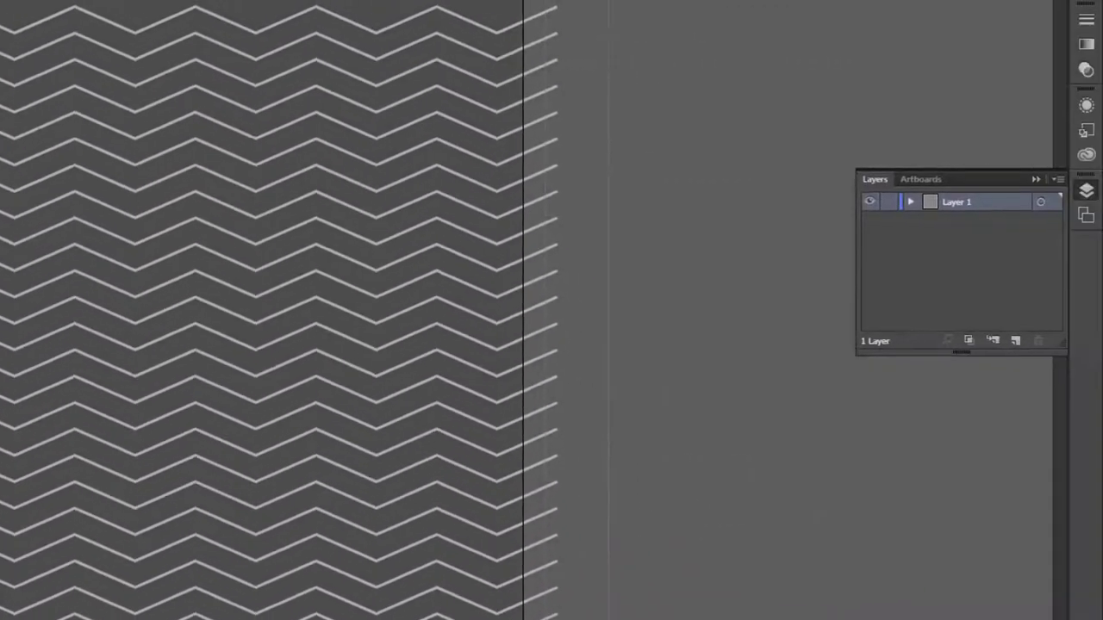
Move all zigzag lines onto a new Layer 2 above the dark square, pasted in place
{"action": "key", "text": "ctrl+a"}
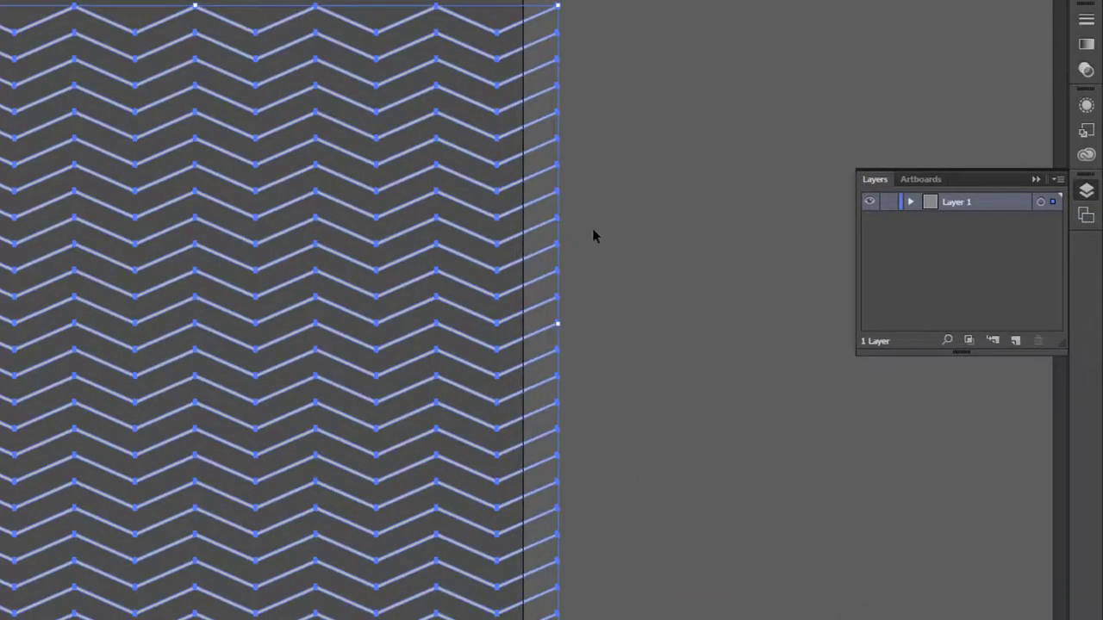
{"action": "key", "text": "ctrl+shift+b"}
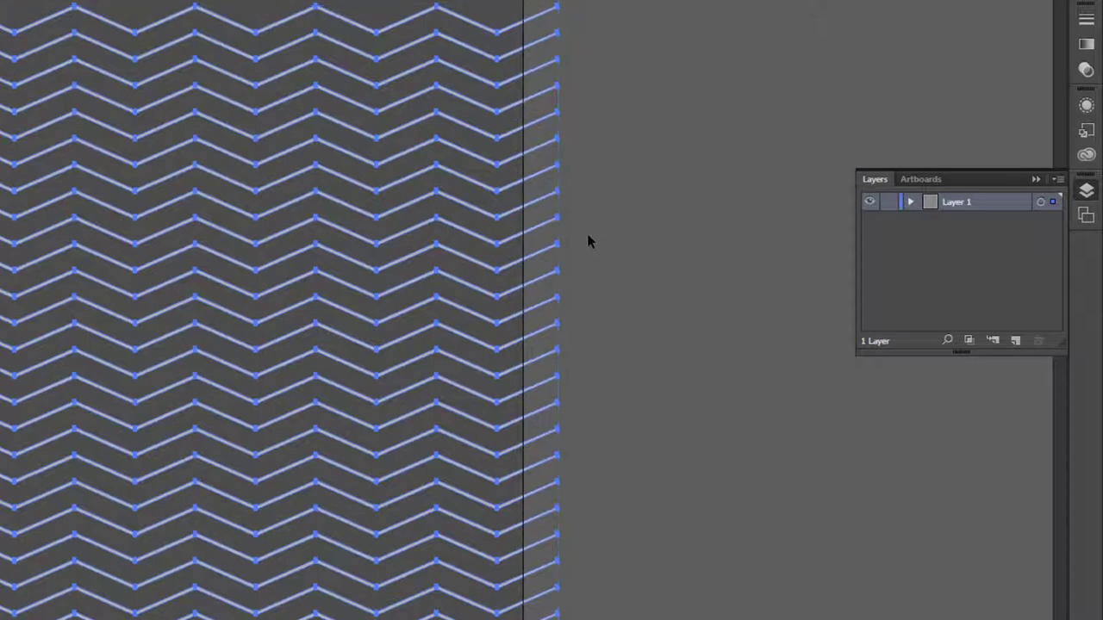
{"action": "key", "text": "ctrl+3"}
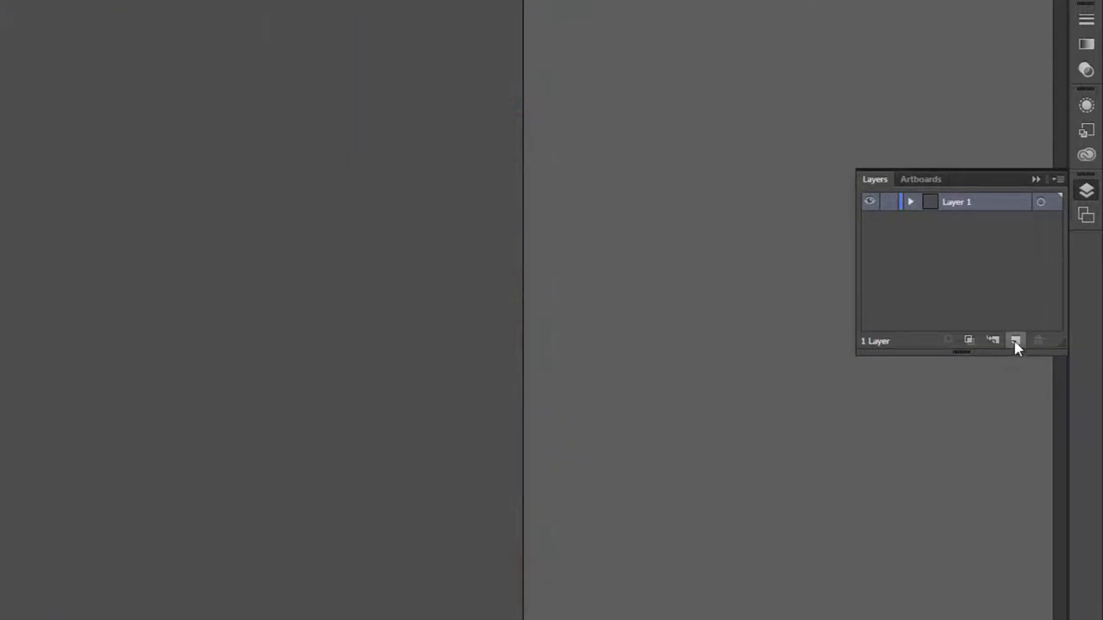
{"action": "left_click", "coordinate": [1015, 340]}
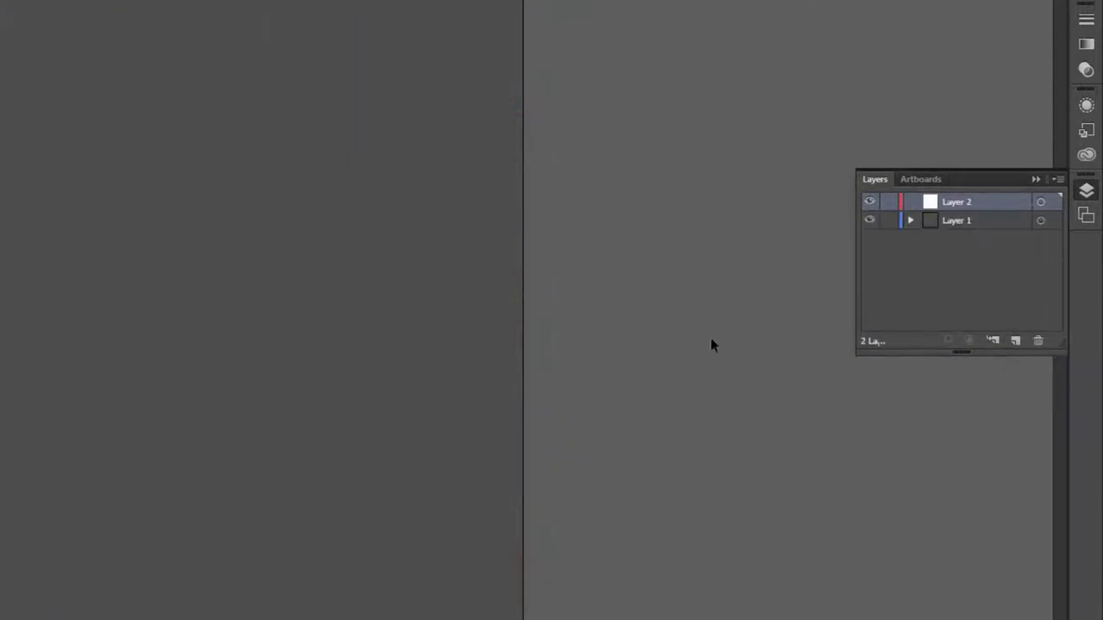
{"action": "key", "text": "ctrl+f"}
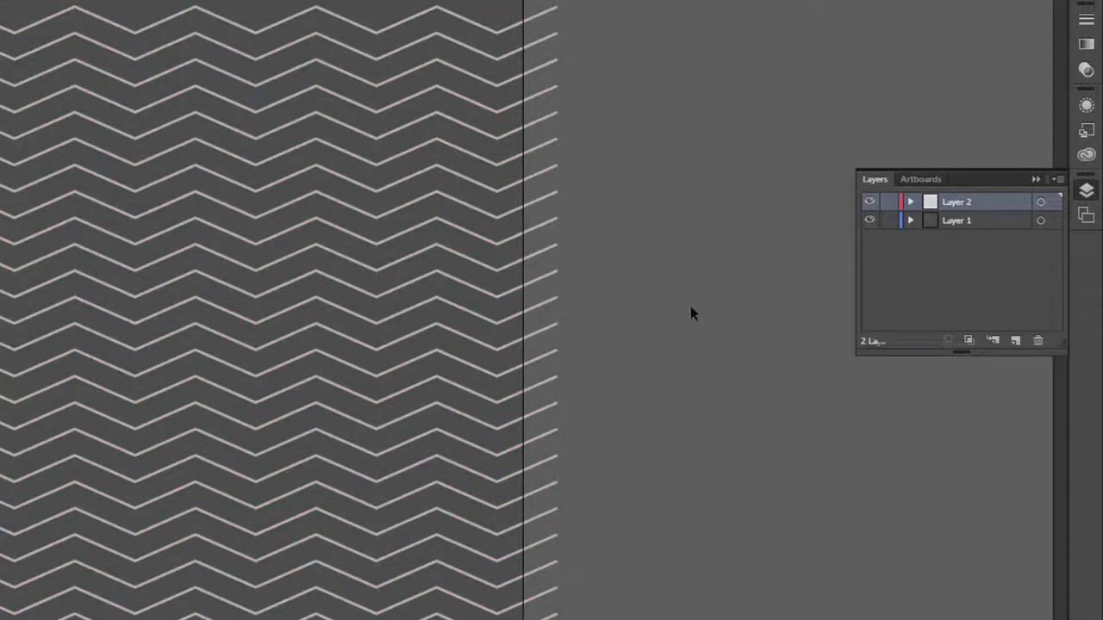
{"action": "left_click_drag", "start_coordinate": [709, 284], "coordinate": [682, 264]}
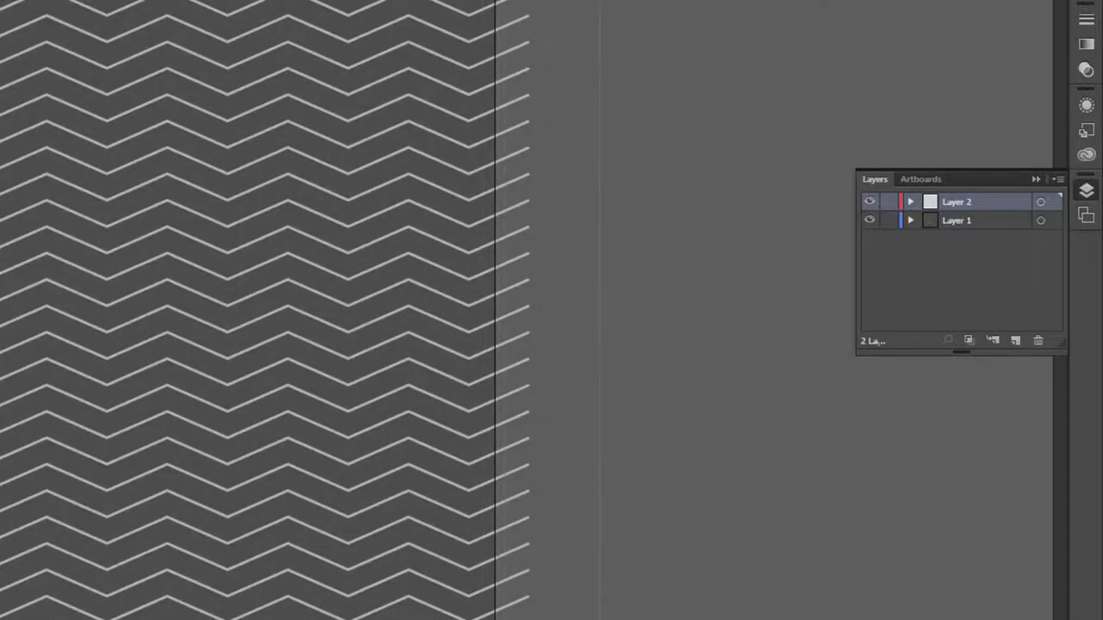
{"action": "key", "text": "ctrl+a"}
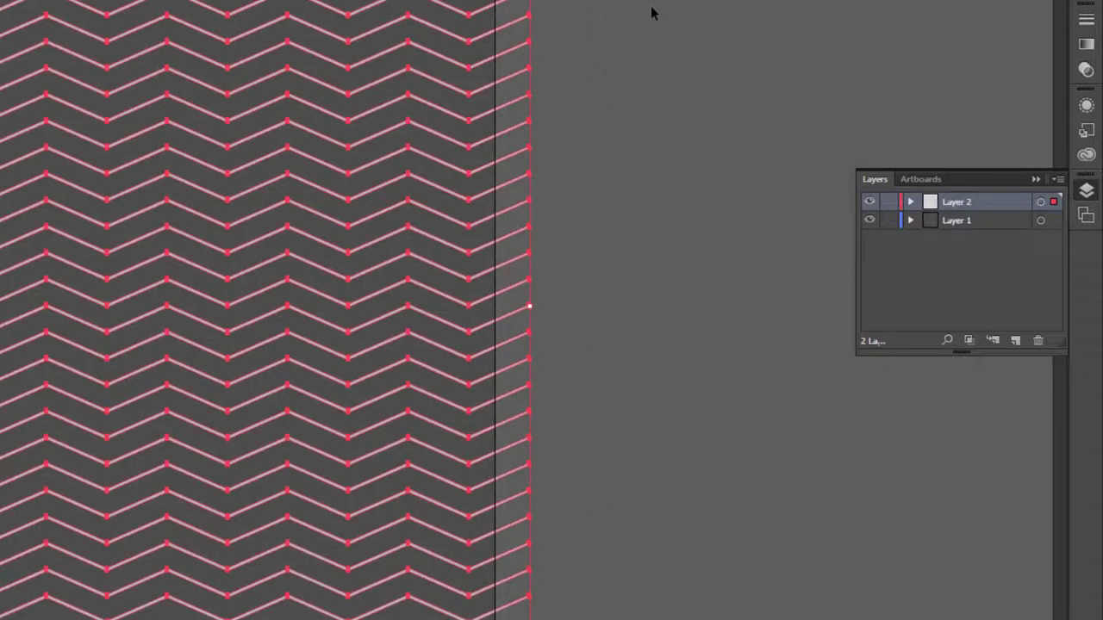
{"action": "left_click", "coordinate": [653, 12]}
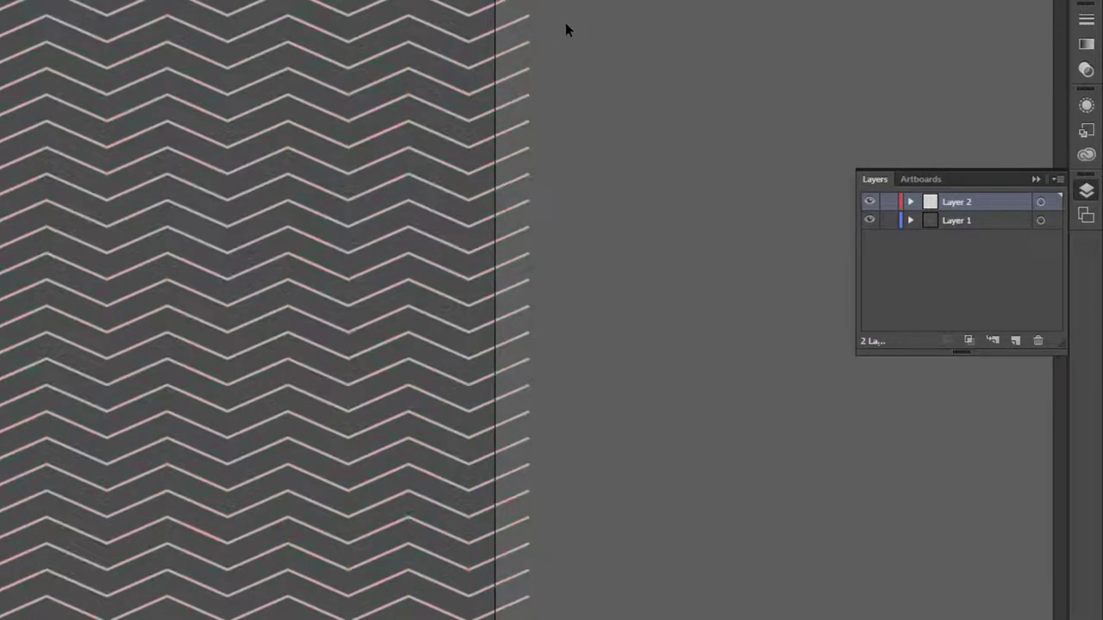
{"action": "left_click", "coordinate": [517, 29]}
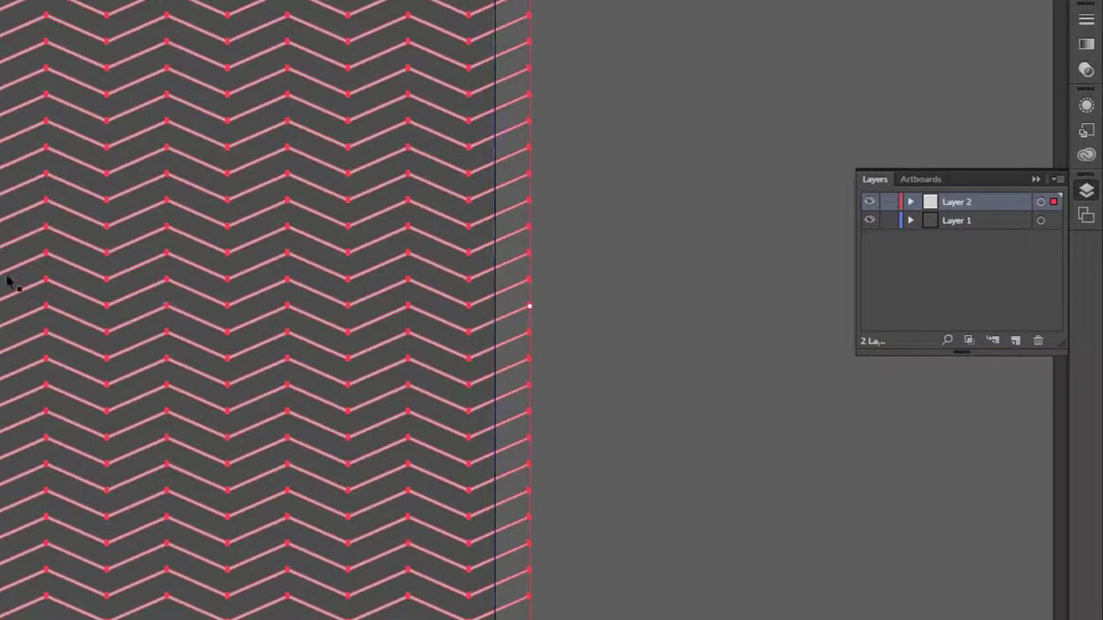
{"action": "scroll", "coordinate": [159, 237], "scroll_direction": "up", "scroll_amount": 1}
Zoom in on the top zigzags and Alt-drag a copy 1.33 px straight down
{"action": "scroll", "coordinate": [259, 190], "scroll_direction": "up", "scroll_amount": 1}
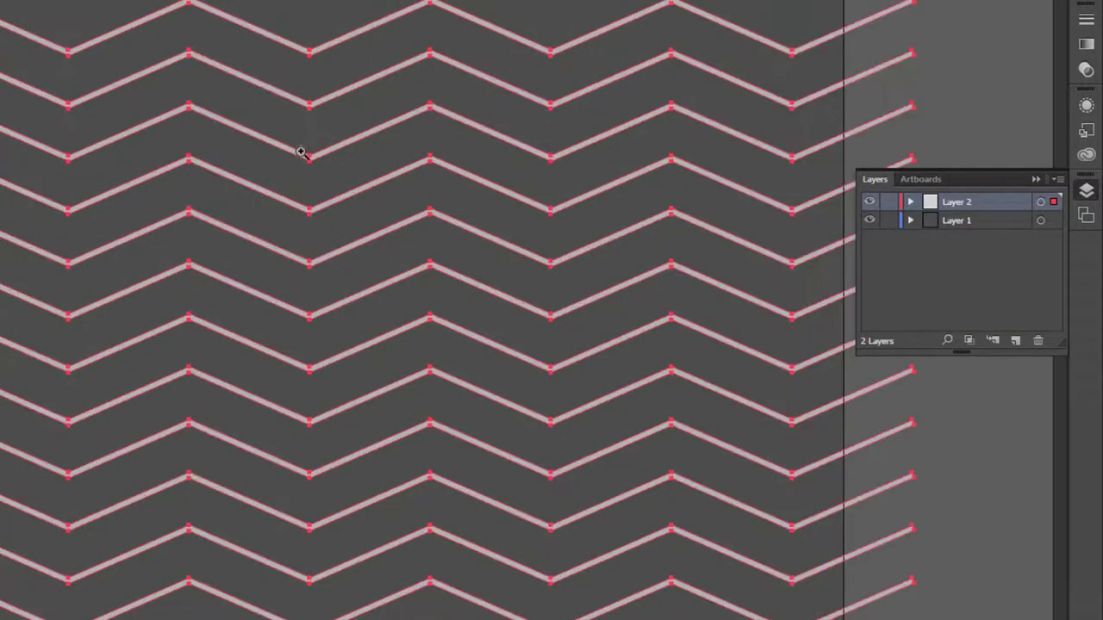
{"action": "scroll", "coordinate": [216, 164], "scroll_direction": "up", "scroll_amount": 1}
{"action": "scroll", "coordinate": [258, 215], "scroll_direction": "up", "scroll_amount": 1}
{"action": "left_click_drag", "start_coordinate": [309, 251], "coordinate": [236, 184]}
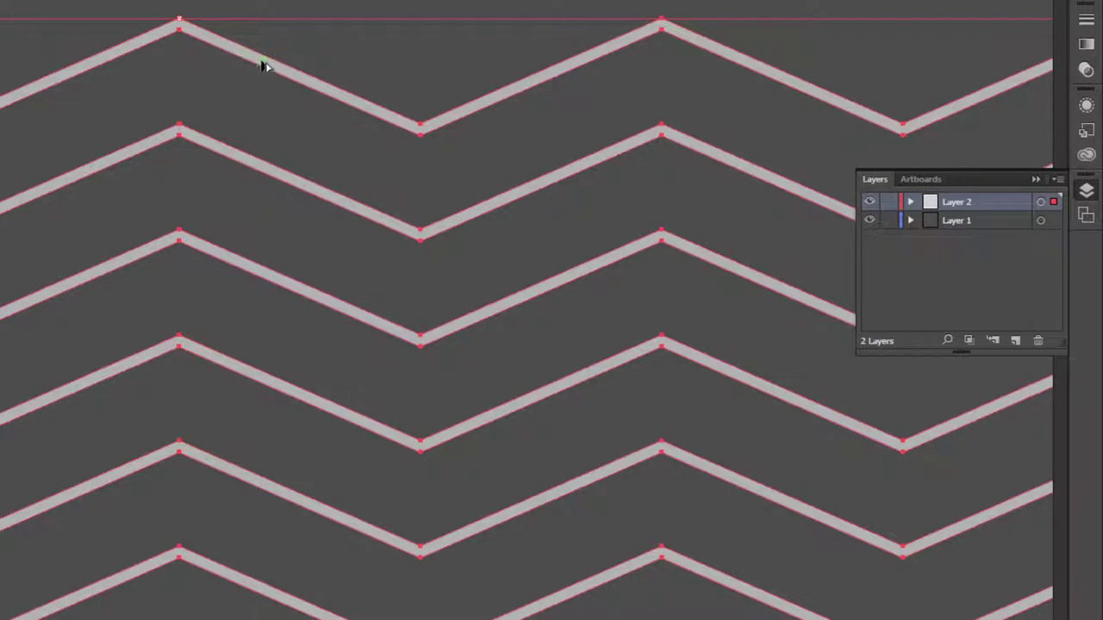
{"action": "left_click_drag", "start_coordinate": [262, 66], "coordinate": [264, 73]}
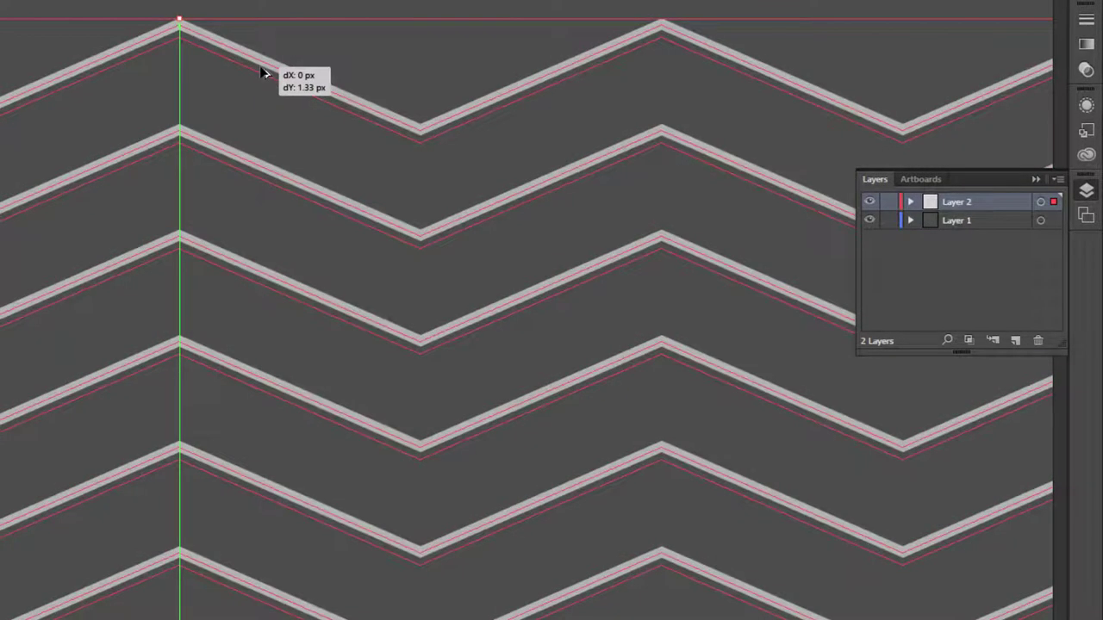
{"action": "left_click_drag", "start_coordinate": [264, 74], "coordinate": [261, 71]}
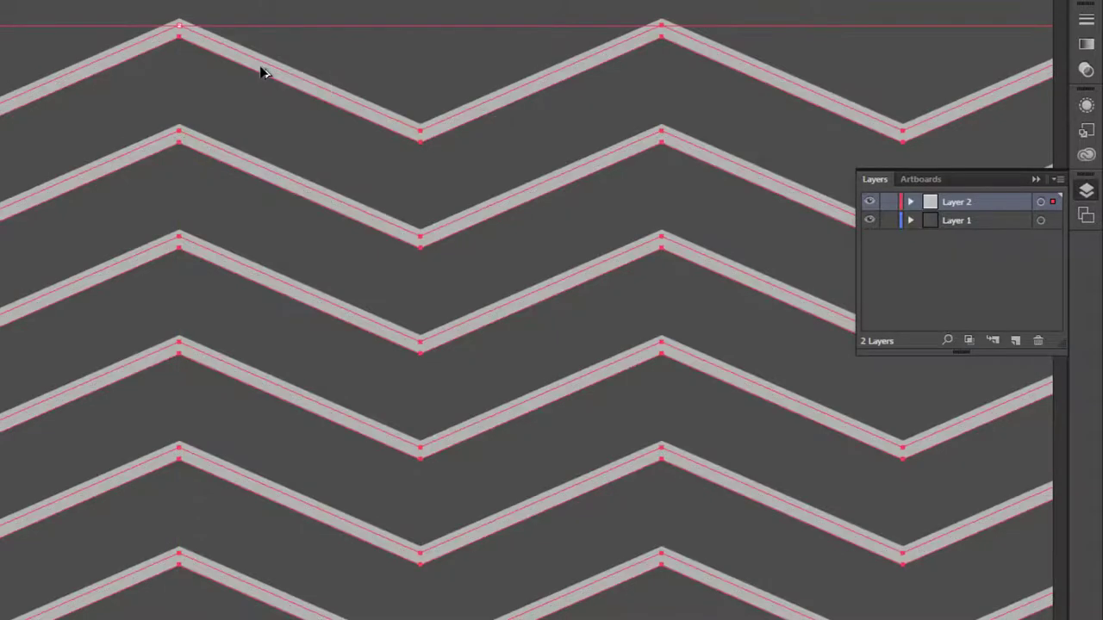
Color the offset zigzag copy R=51 G=51 B=51 dark grey and send it behind the light lines
{"action": "left_click", "coordinate": [1086, 44]}
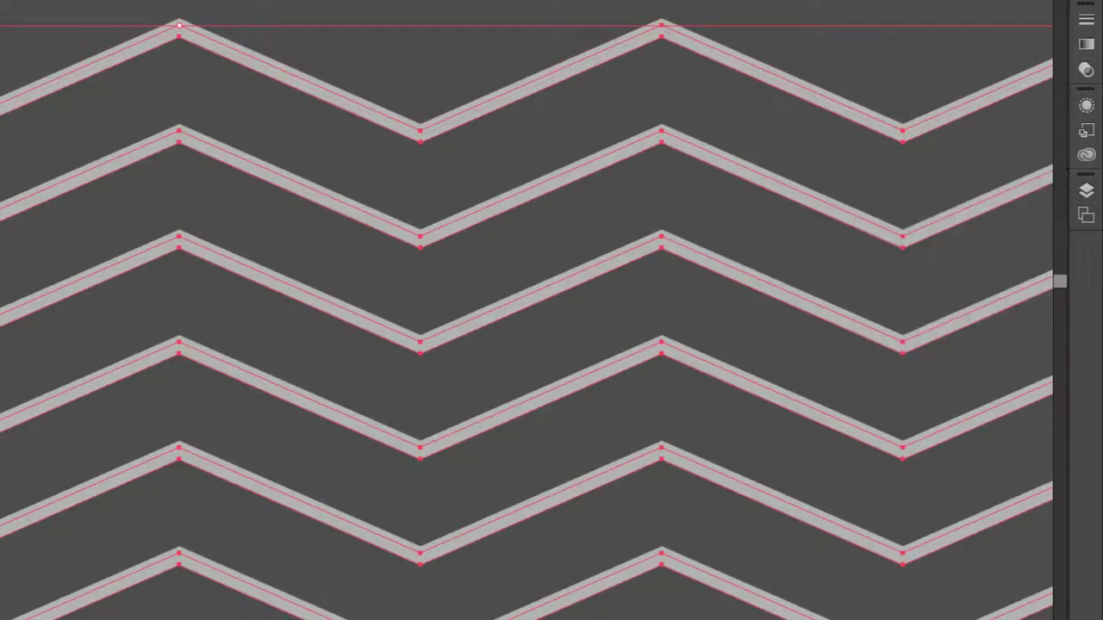
{"action": "left_click", "coordinate": [903, 40]}
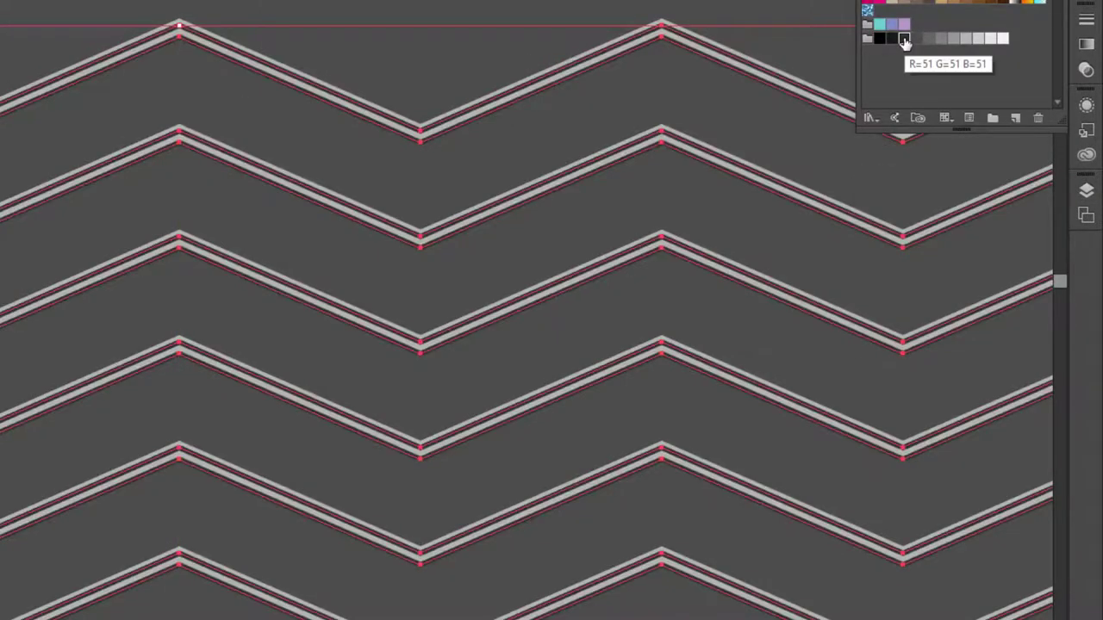
{"action": "key", "text": "ctrl+z"}
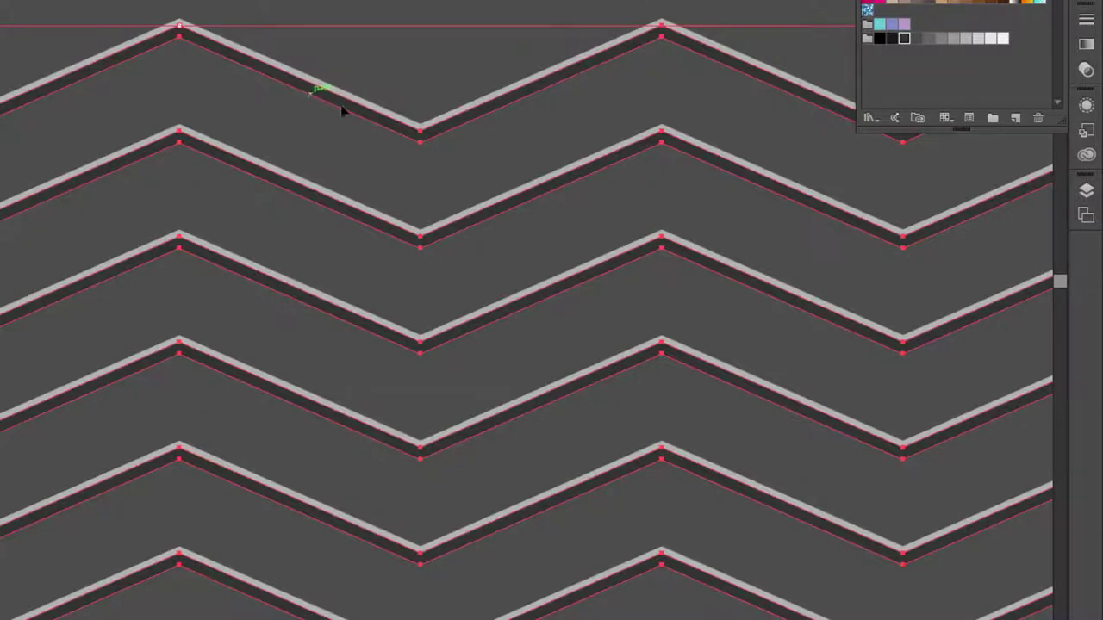
{"action": "left_click", "coordinate": [1085, 191]}
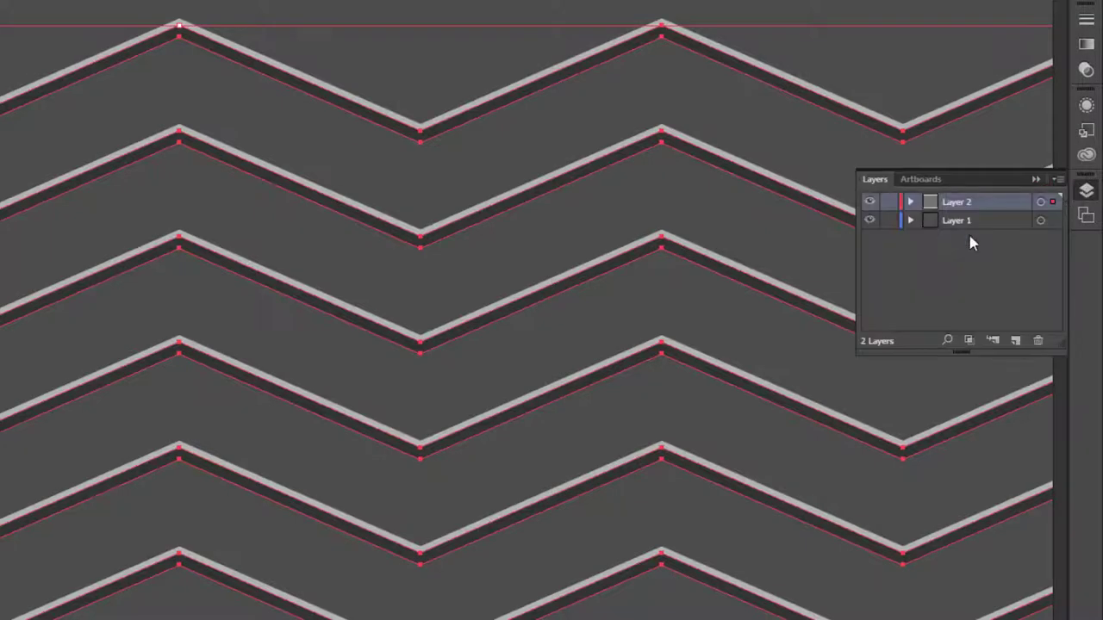
Swap the two zigzag groups' order in Layer 2, zoom out, and float the Layers panel
{"action": "left_click", "coordinate": [910, 203]}
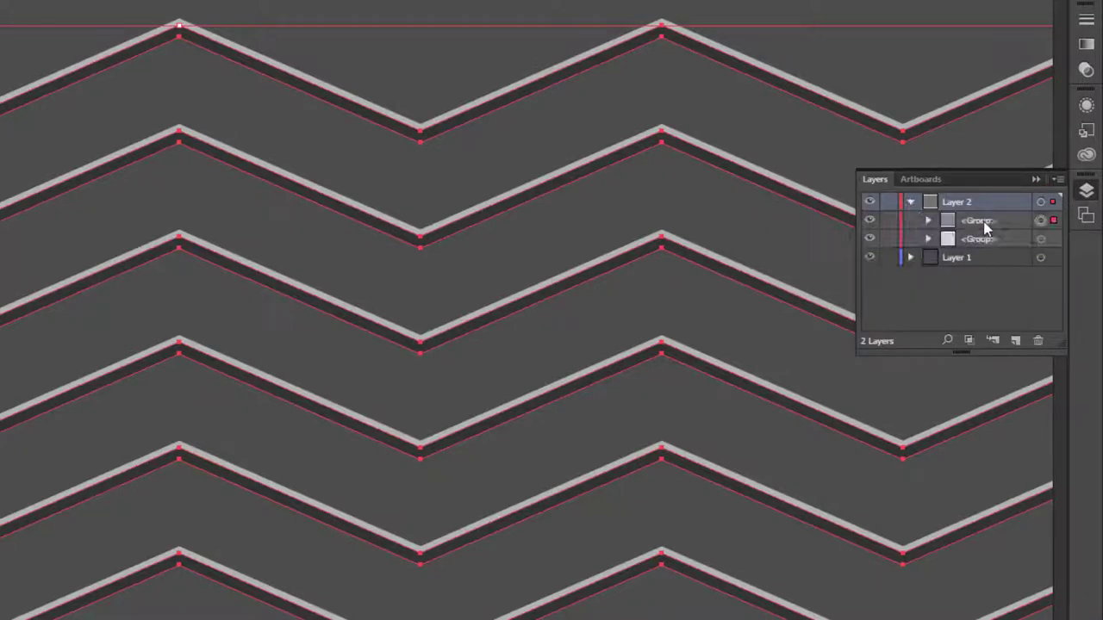
{"action": "left_click_drag", "start_coordinate": [1015, 221], "coordinate": [1011, 247]}
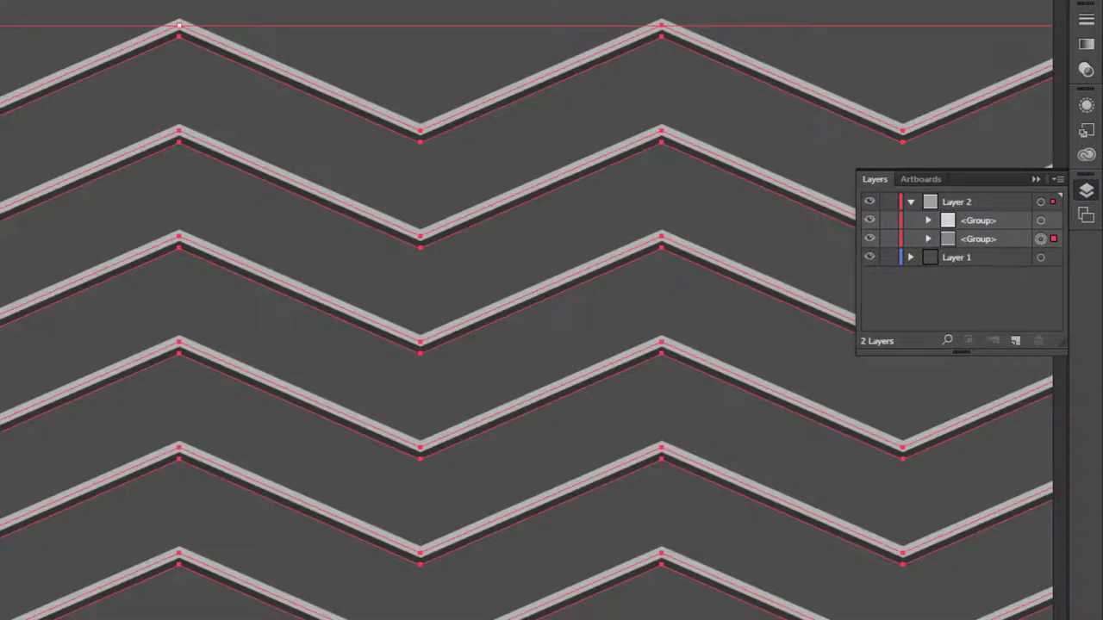
{"action": "key", "text": "ctrl+minus"}
{"action": "key", "text": "ctrl+minus"}
{"action": "key", "text": "ctrl+minus"}
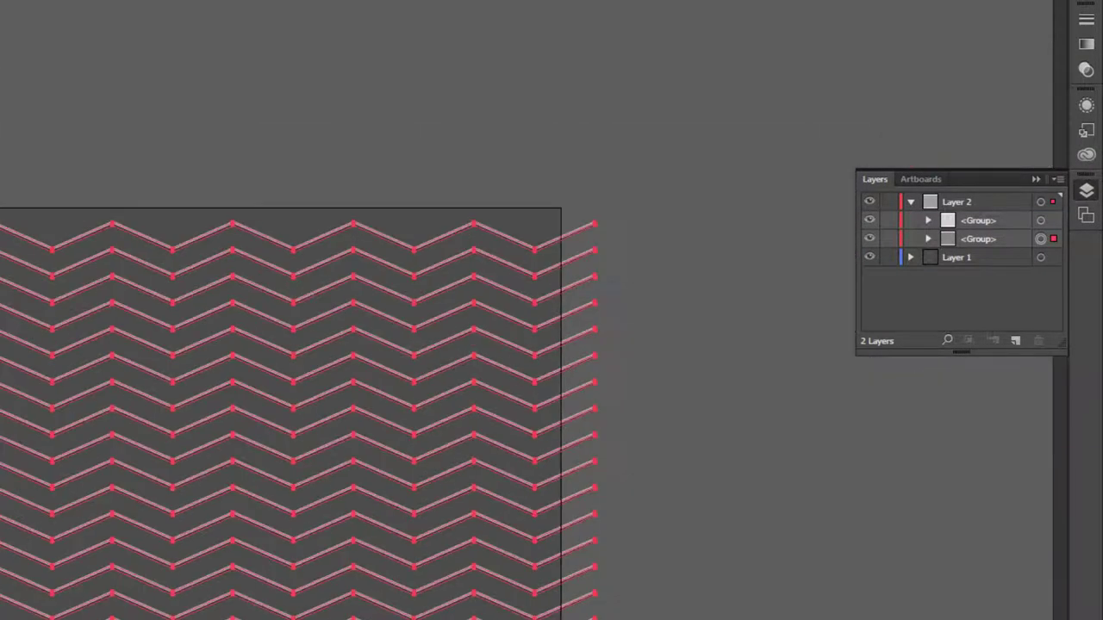
{"action": "left_click", "coordinate": [302, 31]}
{"action": "scroll", "coordinate": [328, 78], "scroll_direction": "down", "scroll_amount": 5}
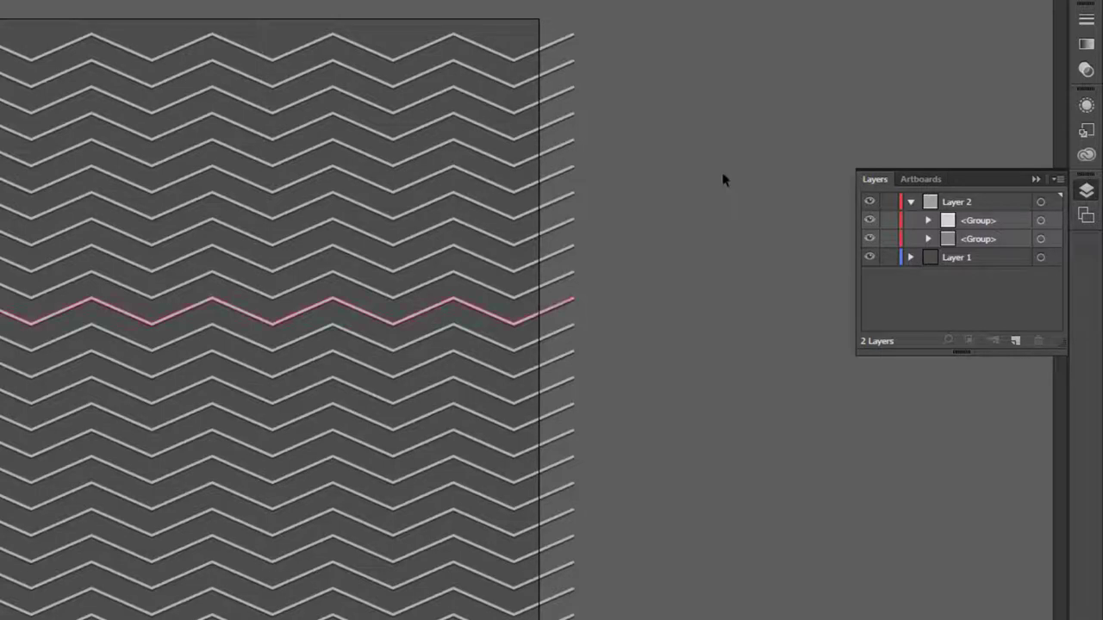
{"action": "left_click_drag", "start_coordinate": [985, 181], "coordinate": [792, 23]}
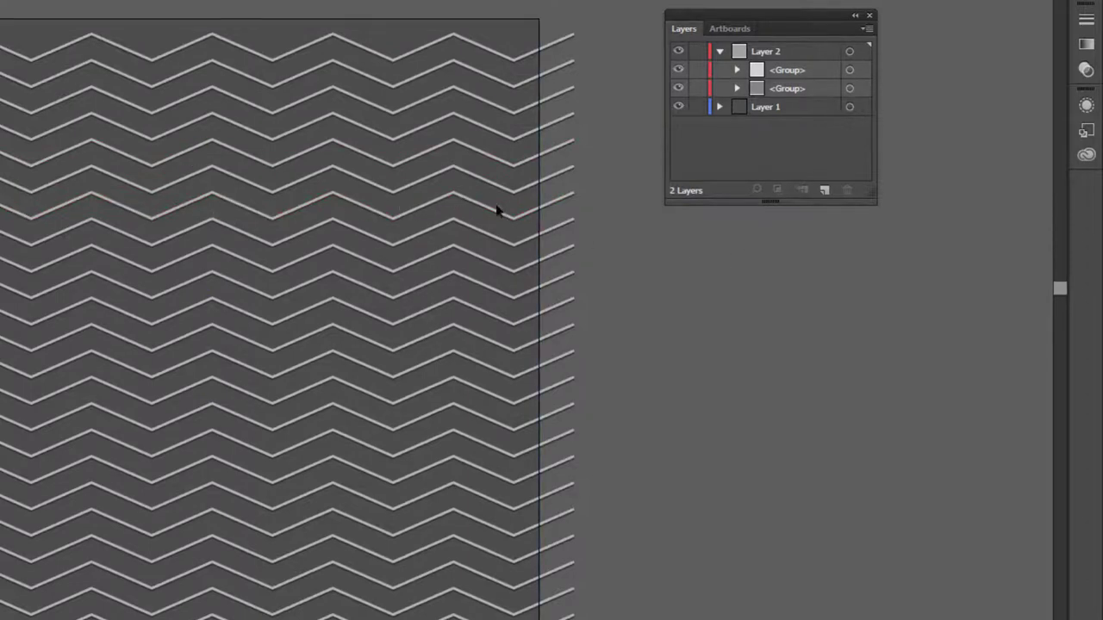
Set the top zigzag group's blending mode to Overlay in the Transparency panel
{"action": "left_click", "coordinate": [407, 53]}
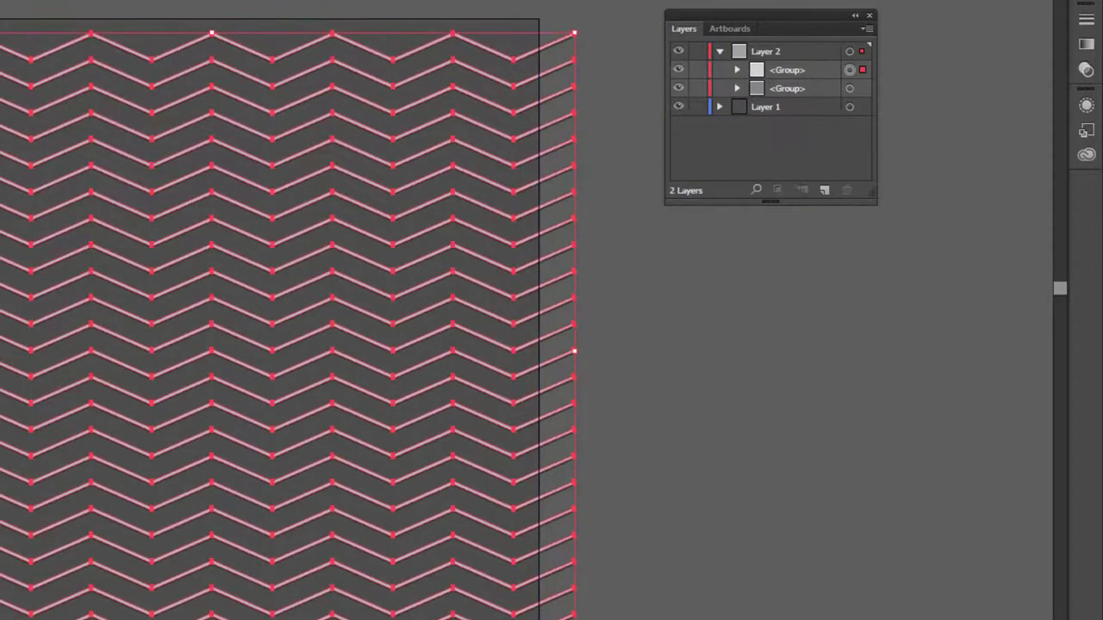
{"action": "left_click_drag", "start_coordinate": [451, 39], "coordinate": [416, 23]}
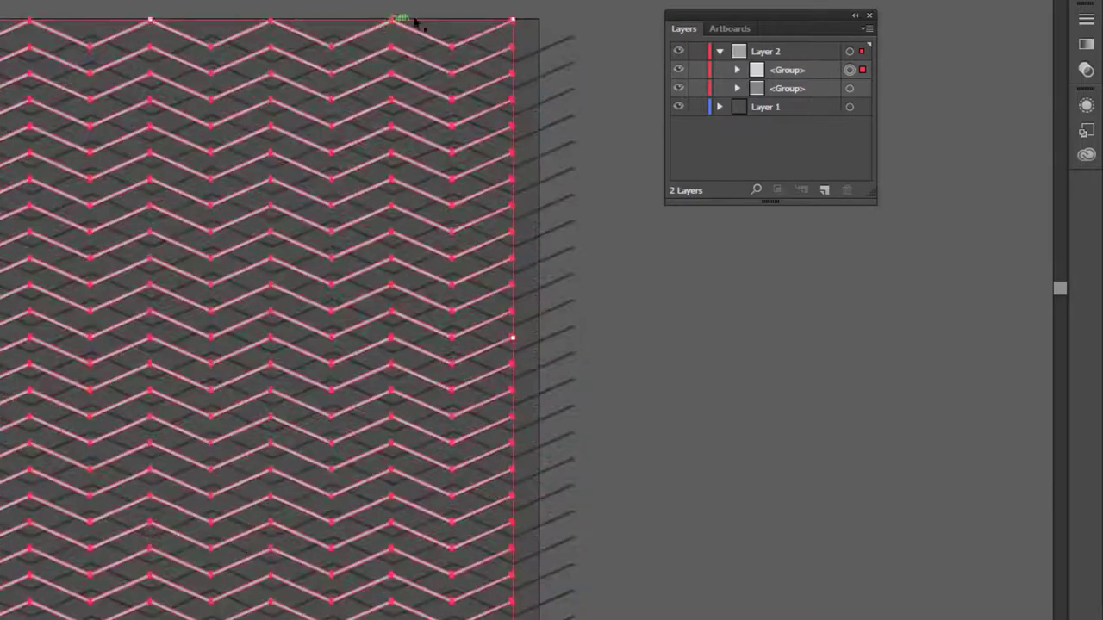
{"action": "key", "text": "ctrl+z"}
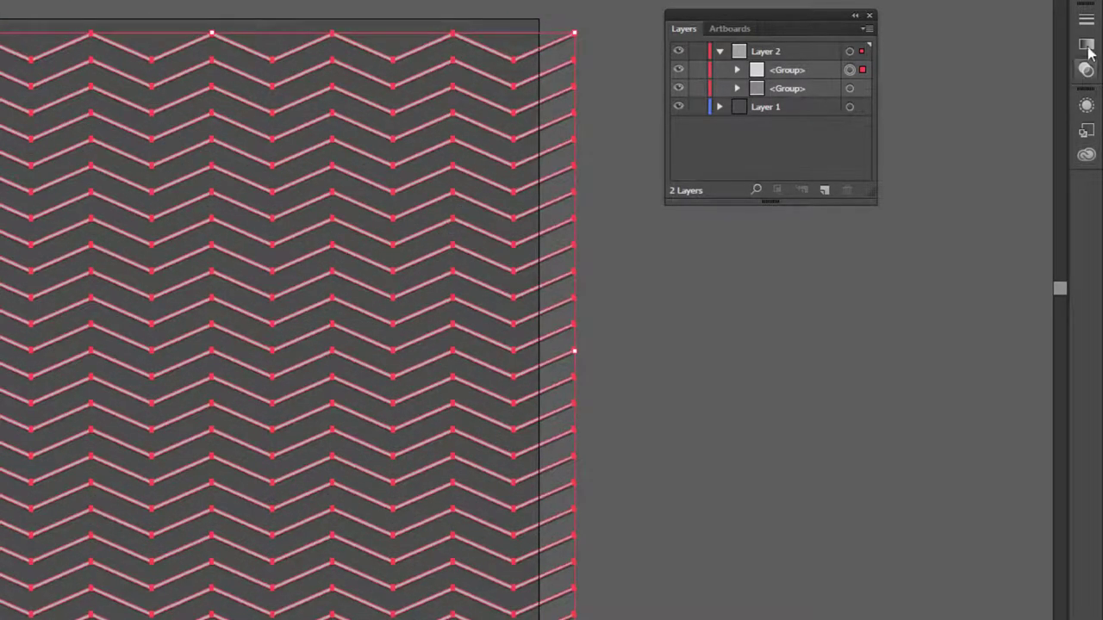
{"action": "left_click", "coordinate": [1086, 69]}
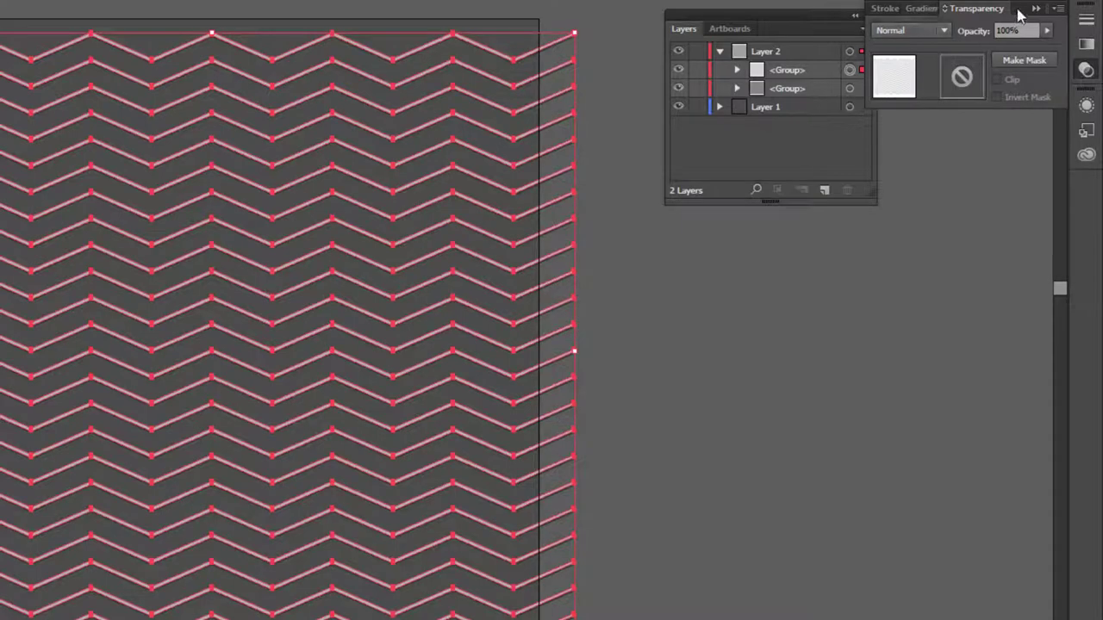
{"action": "left_click_drag", "start_coordinate": [940, 9], "coordinate": [745, 245]}
{"action": "left_click", "coordinate": [742, 266]}
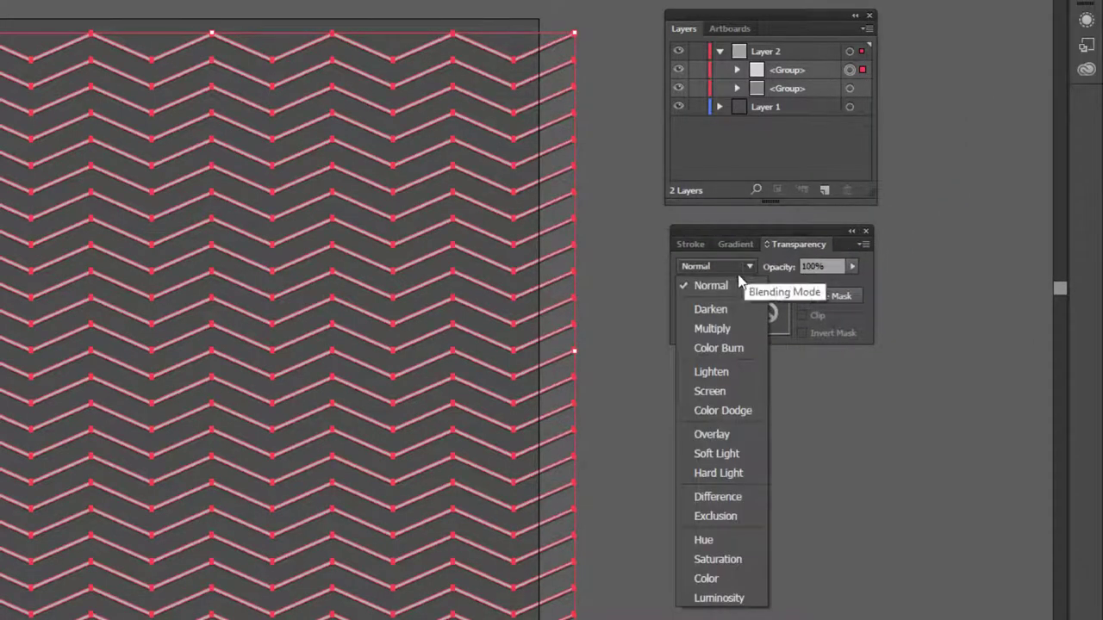
{"action": "left_click", "coordinate": [722, 434]}
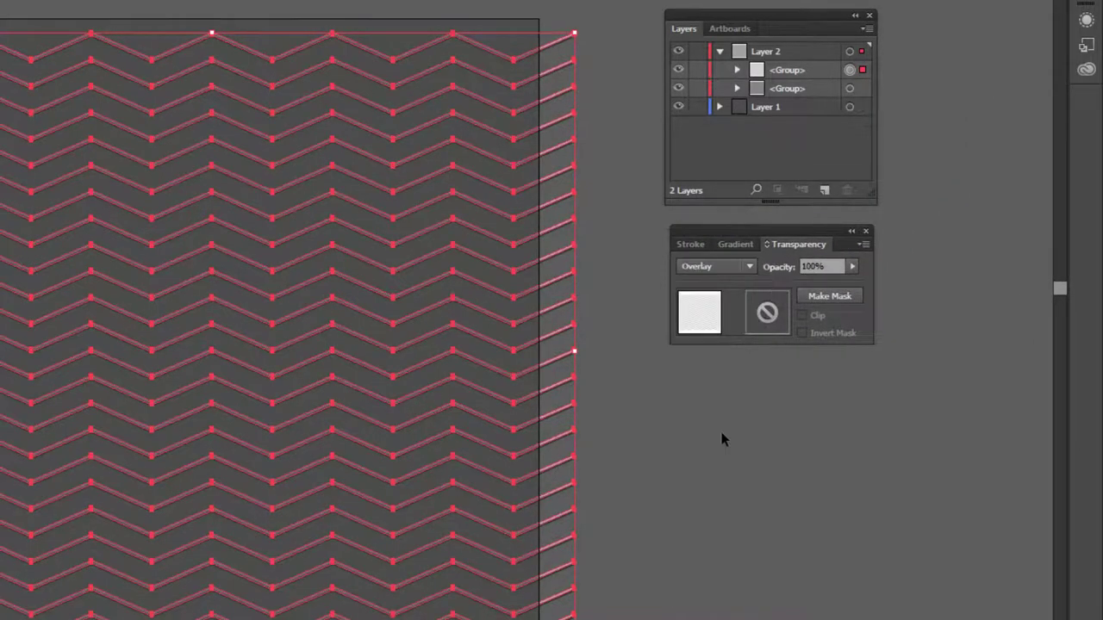
{"action": "left_click", "coordinate": [811, 478]}
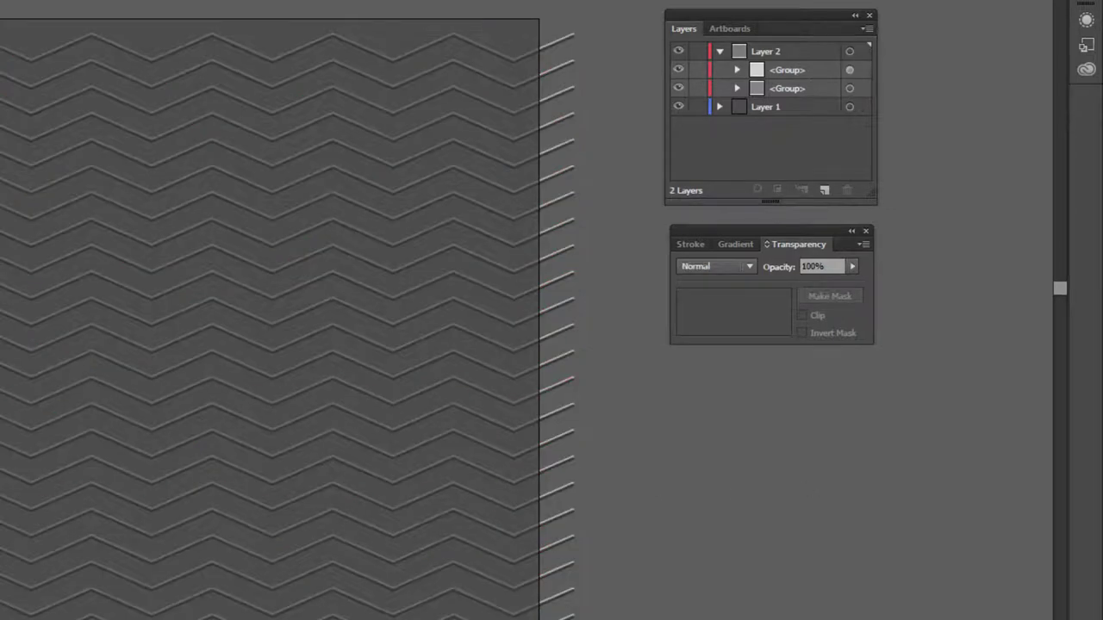
Zoom in on the zigzags and set the lower zigzag group's blending mode to Multiply
{"action": "left_click", "coordinate": [150, 274]}
{"action": "left_click", "coordinate": [370, 286]}
{"action": "left_click", "coordinate": [354, 262]}
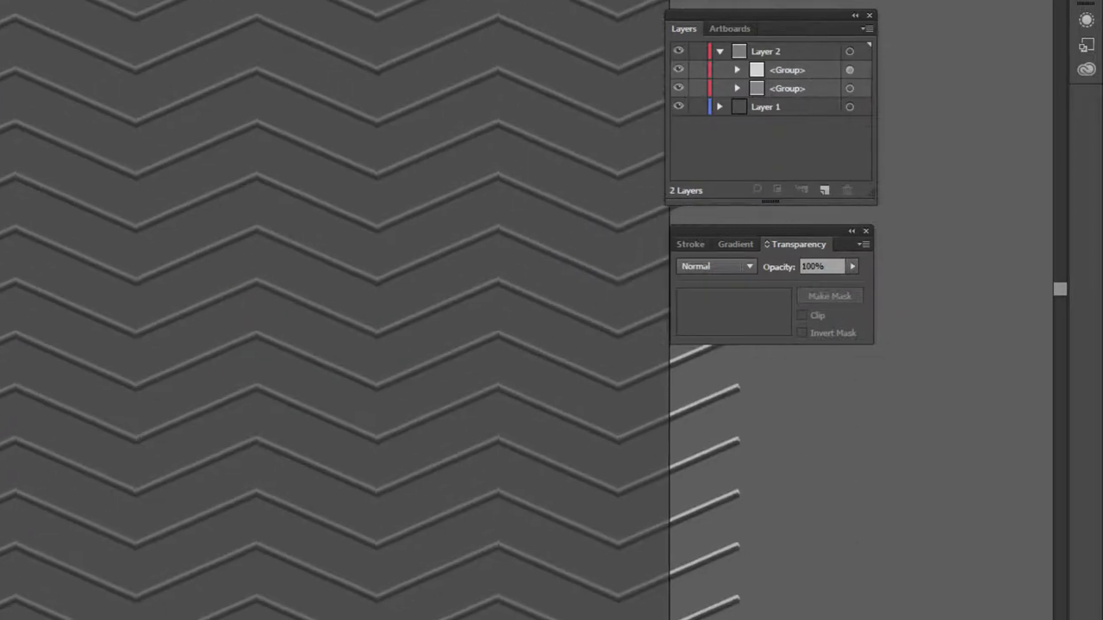
{"action": "left_click_drag", "start_coordinate": [236, 177], "coordinate": [299, 155]}
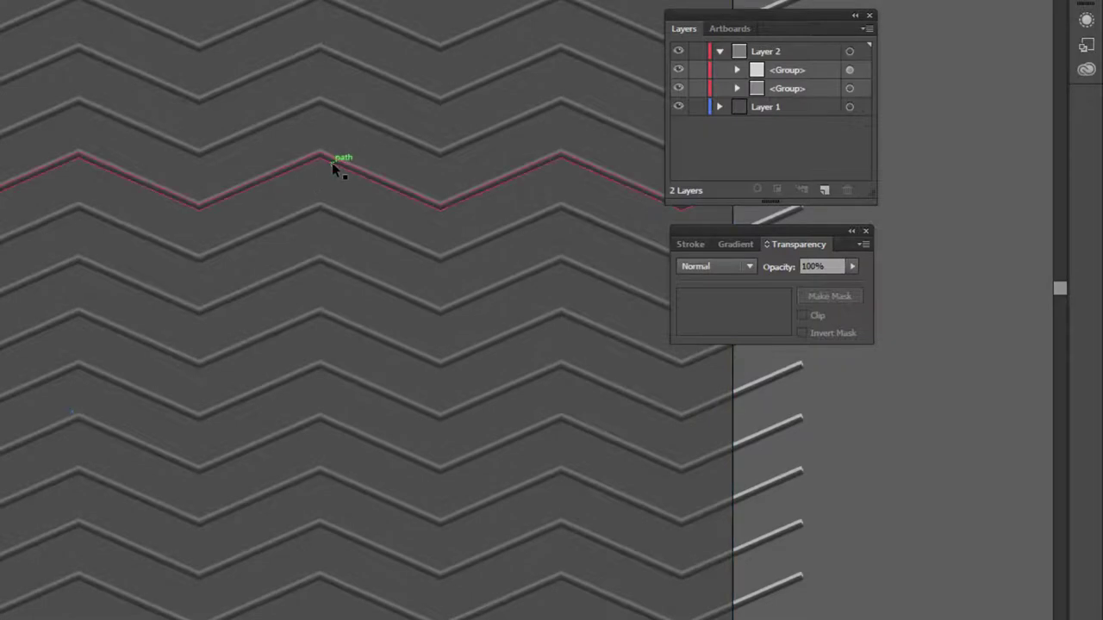
{"action": "left_click", "coordinate": [332, 162]}
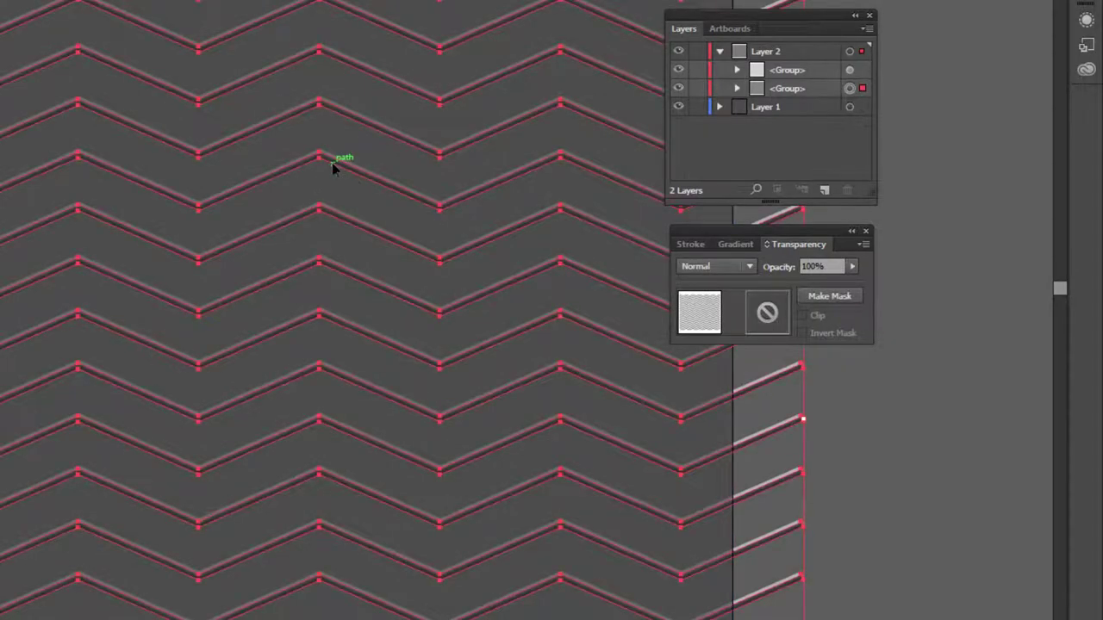
{"action": "left_click", "coordinate": [748, 267]}
{"action": "left_click", "coordinate": [746, 329]}
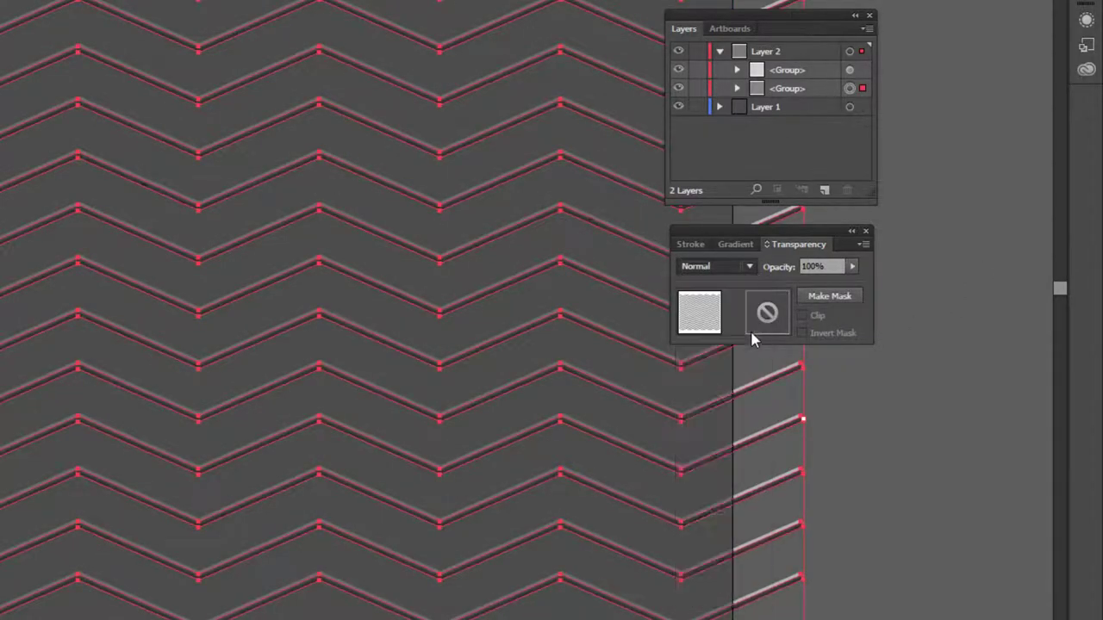
{"action": "left_click", "coordinate": [895, 428]}
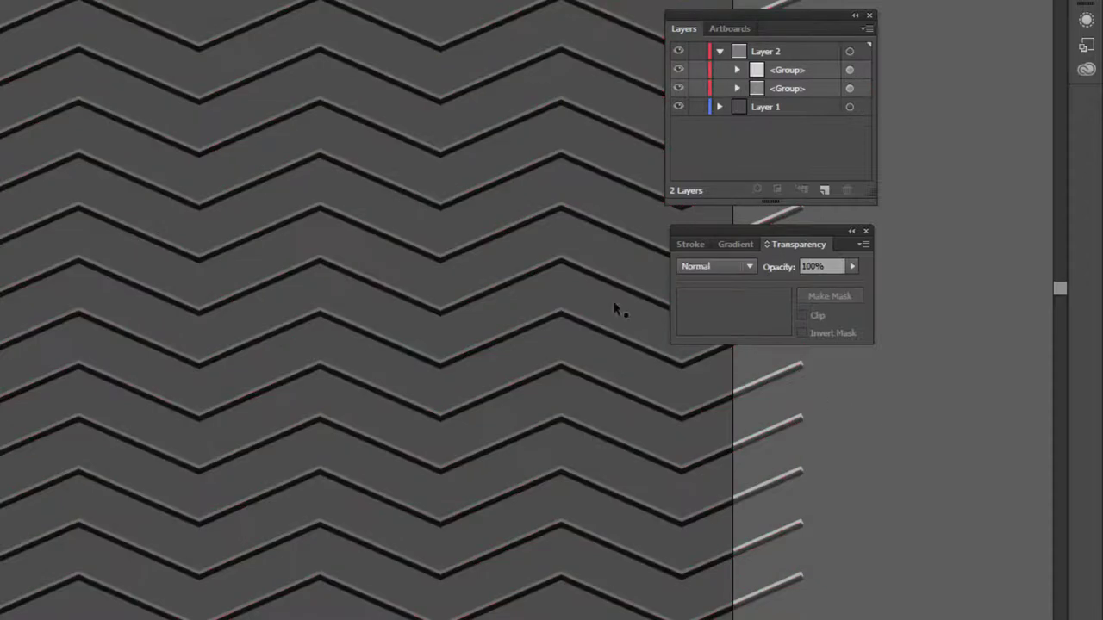
Select the dark shadow zigzag group and bring up the Swatches panel
{"action": "left_click", "coordinate": [379, 186]}
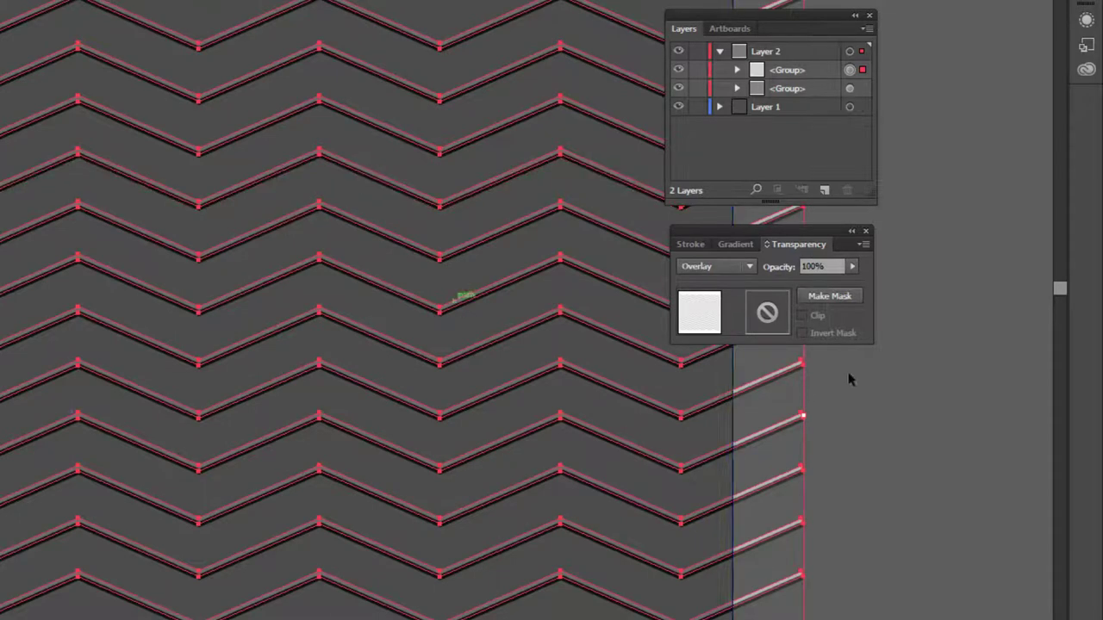
{"action": "left_click", "coordinate": [394, 186]}
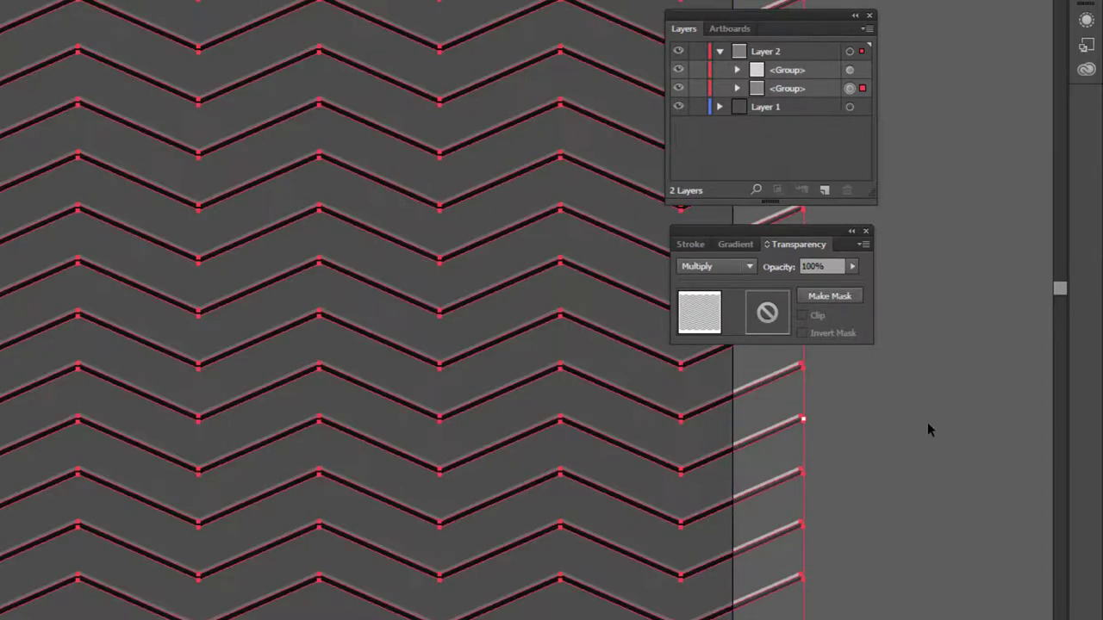
{"action": "left_click", "coordinate": [1015, 13]}
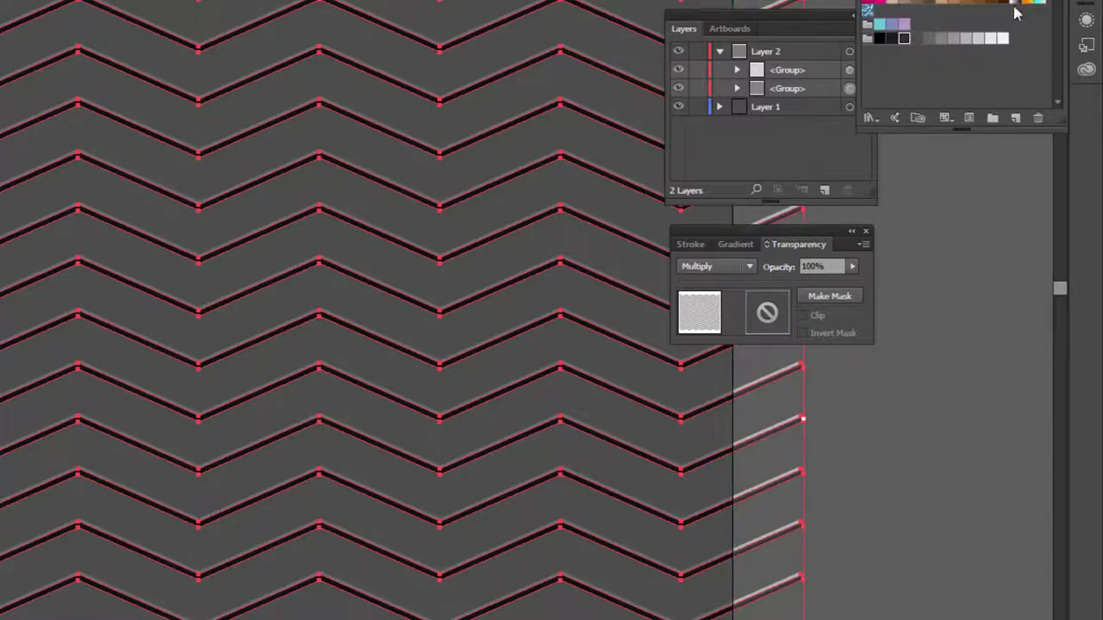
Try grey swatches on the shadow zigzag lines, settling on a mid grey
{"action": "left_click", "coordinate": [916, 39]}
{"action": "left_click", "coordinate": [930, 39]}
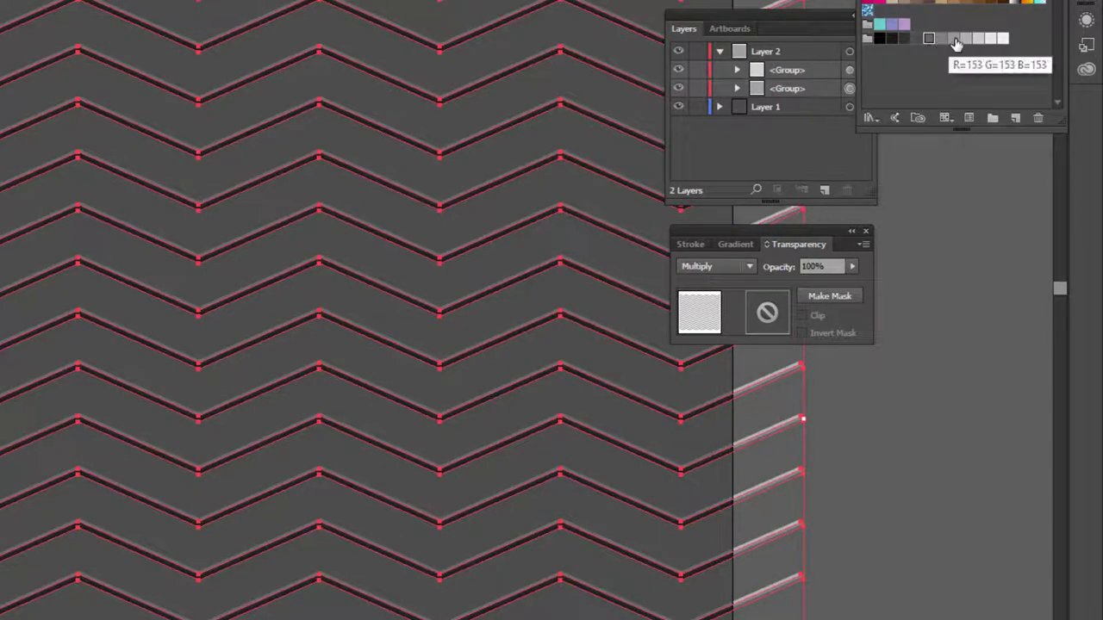
{"action": "left_click", "coordinate": [972, 37]}
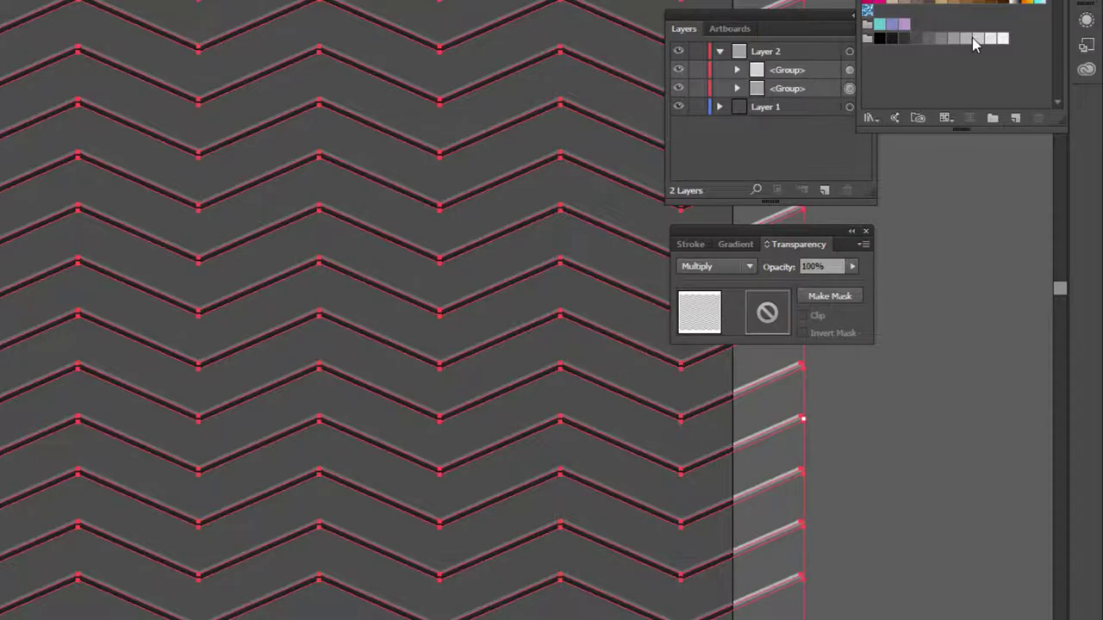
{"action": "left_click", "coordinate": [878, 38]}
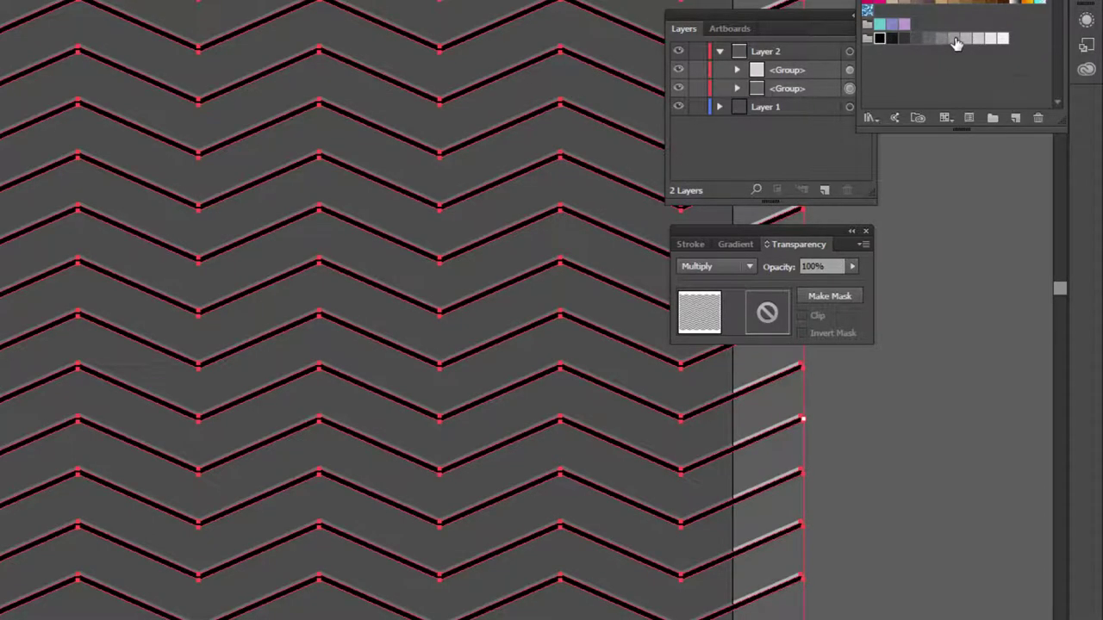
{"action": "left_click", "coordinate": [955, 44]}
{"action": "left_click", "coordinate": [901, 432]}
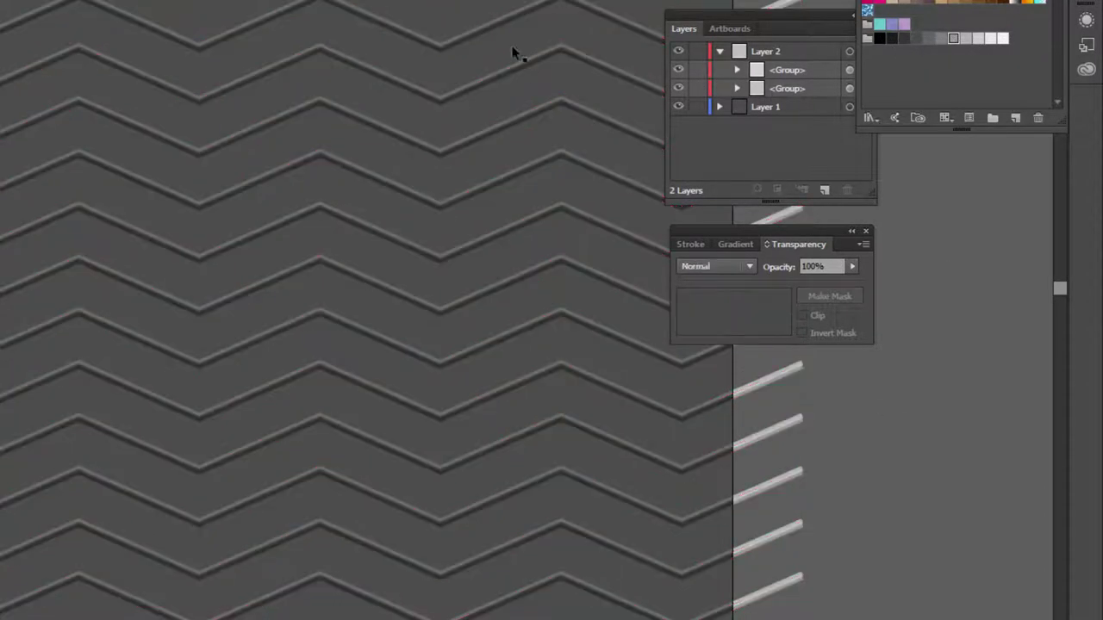
Recolour the highlight zigzag lines to a near-white grey
{"action": "left_click", "coordinate": [385, 128]}
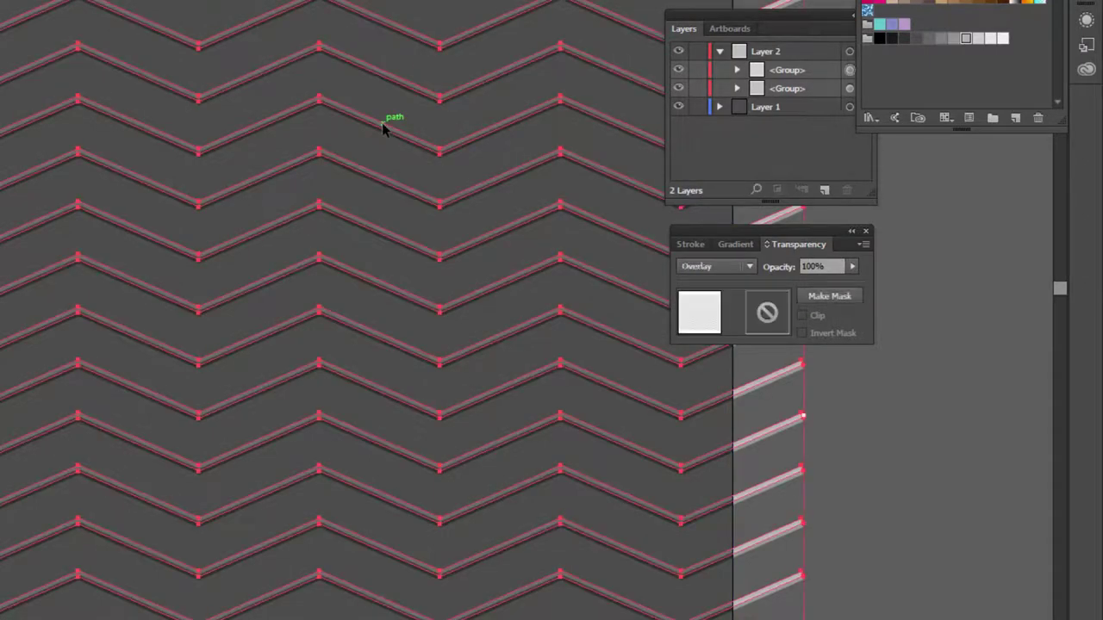
{"action": "left_click", "coordinate": [941, 38]}
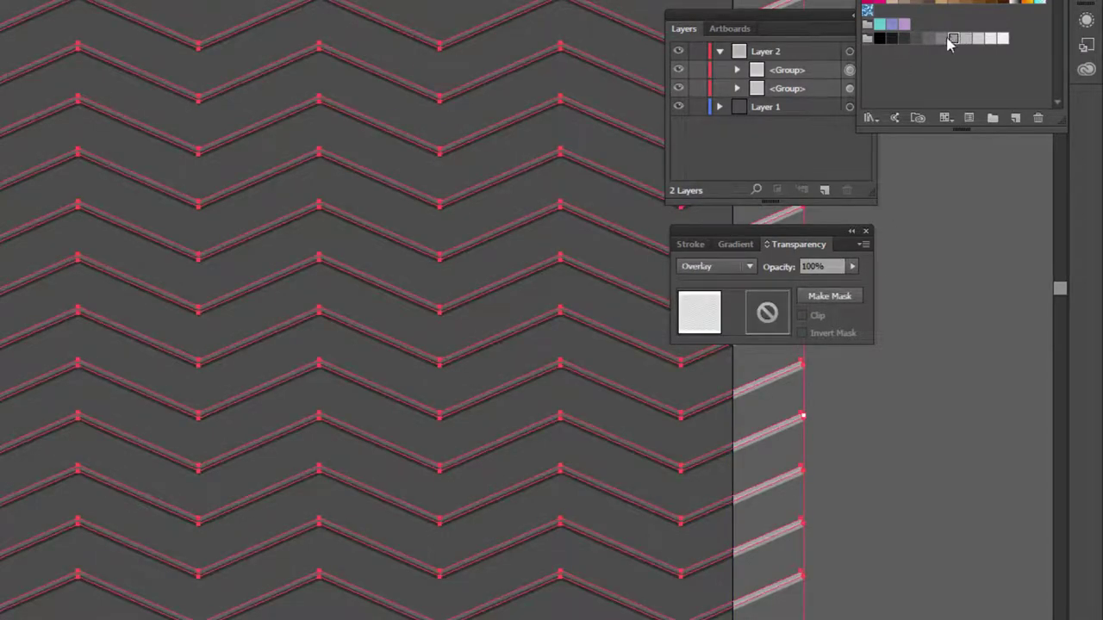
{"action": "left_click", "coordinate": [1037, 278]}
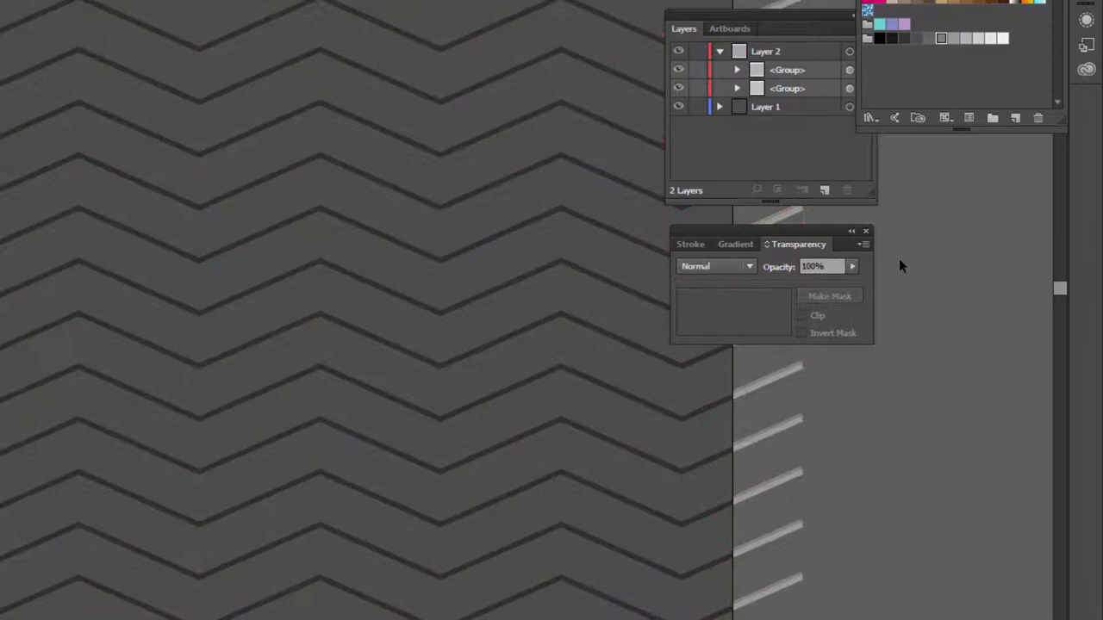
{"action": "left_click", "coordinate": [574, 164]}
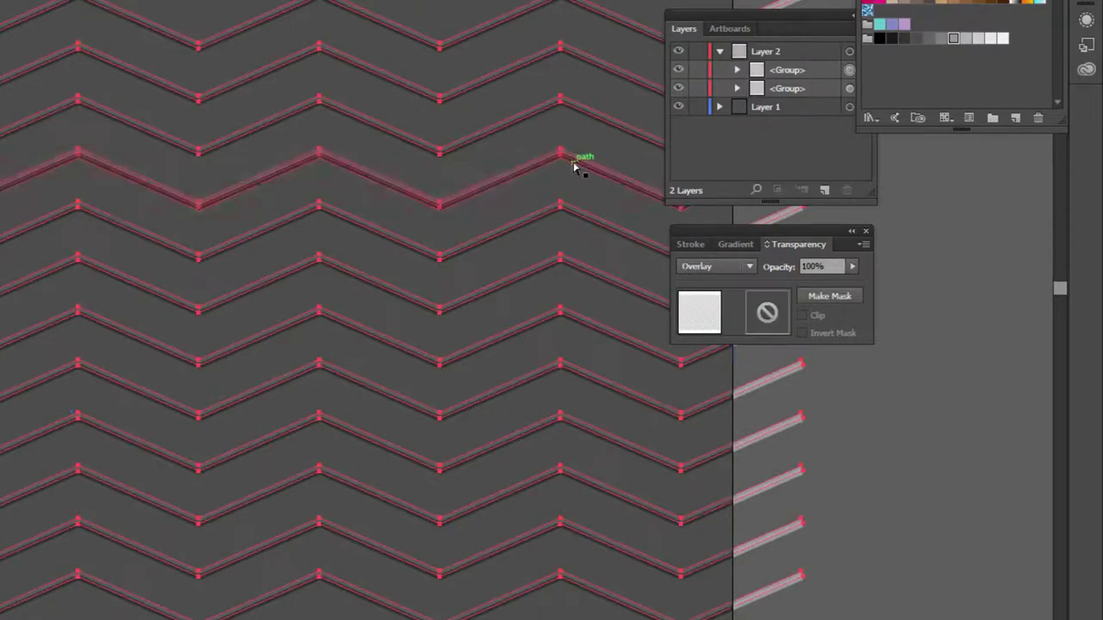
{"action": "left_click", "coordinate": [978, 39]}
{"action": "left_click", "coordinate": [990, 39]}
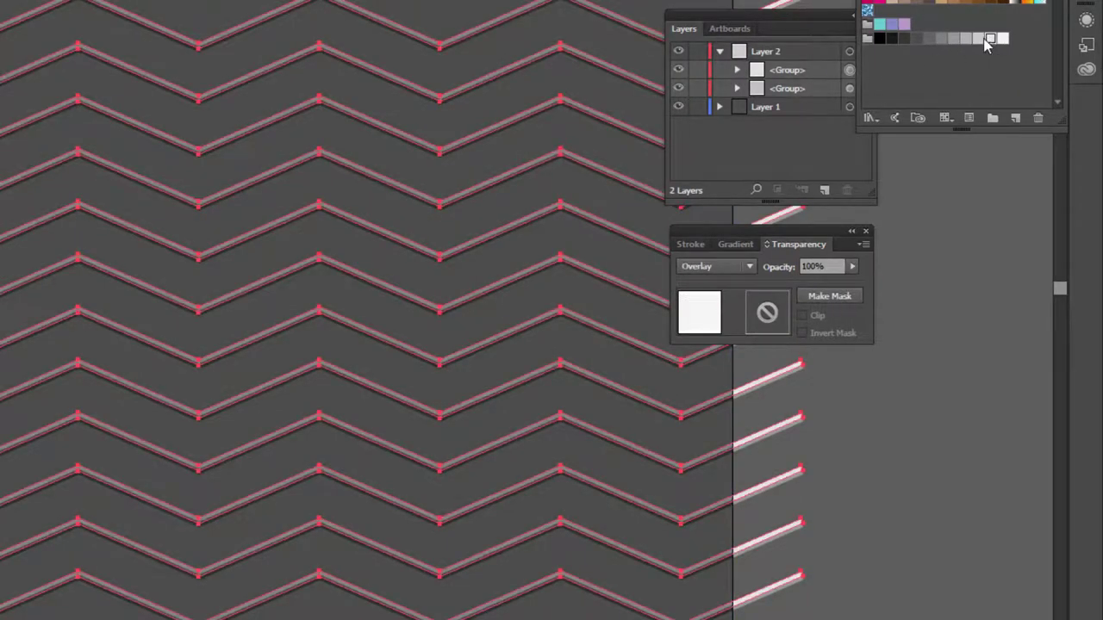
{"action": "left_click", "coordinate": [926, 289]}
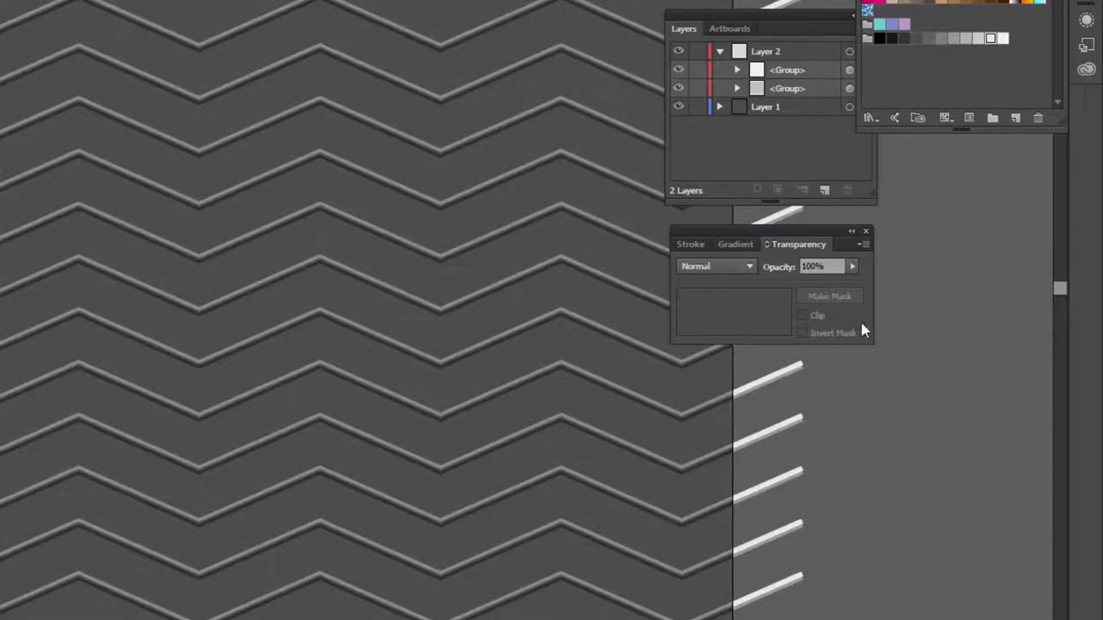
Zoom out to view more of the design and select the background rectangle
{"action": "key", "text": "ctrl+minus"}
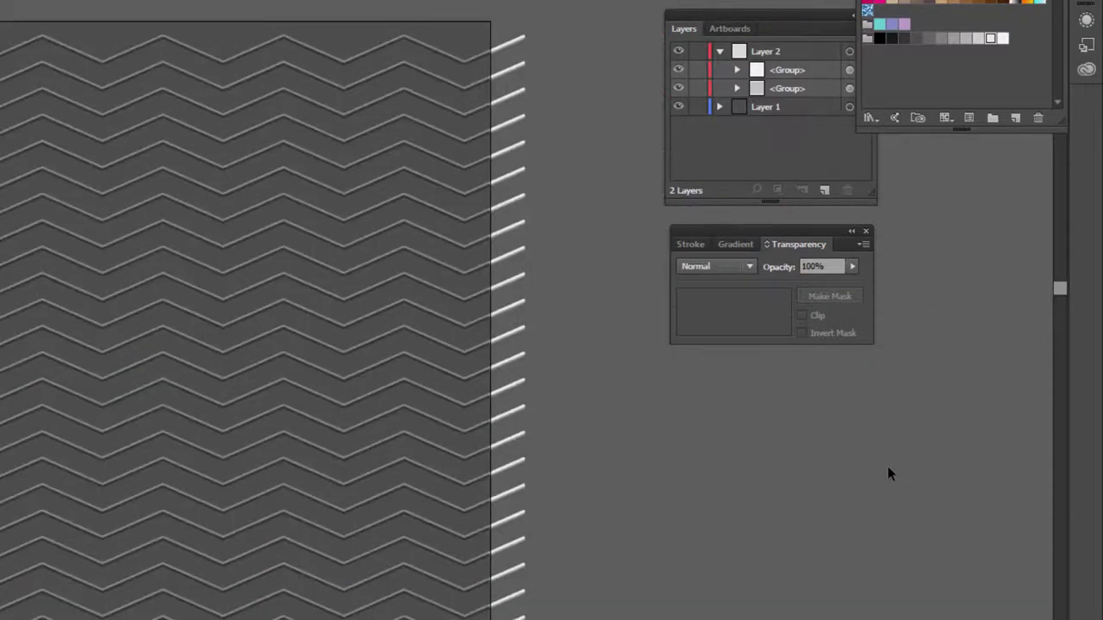
{"action": "key", "text": "ctrl+minus"}
{"action": "key", "text": "ctrl+plus"}
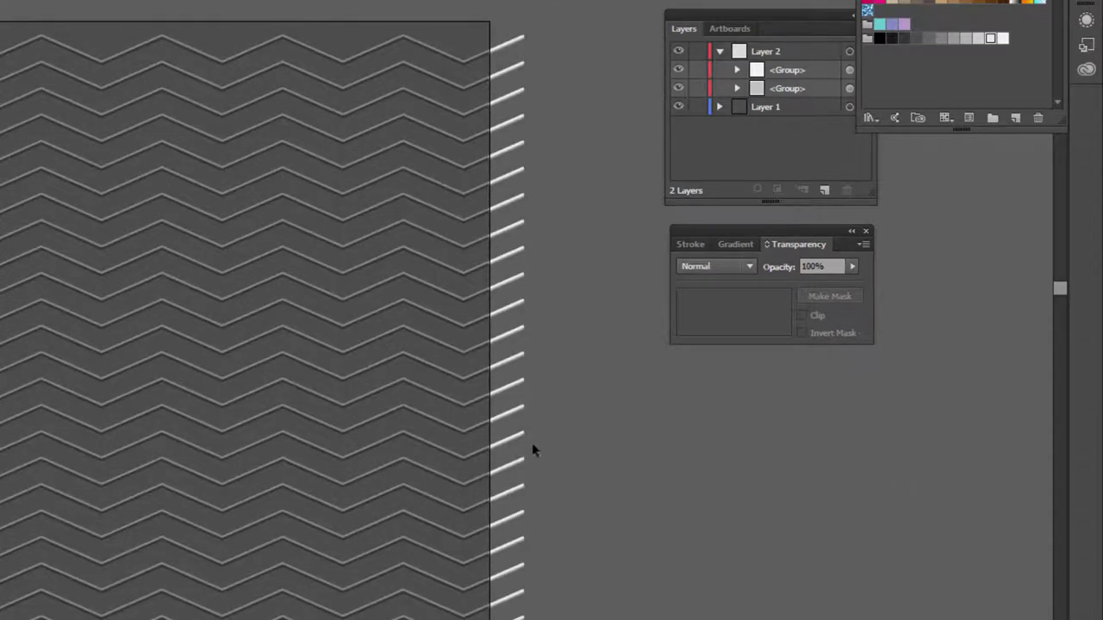
{"action": "scroll", "coordinate": [431, 387], "scroll_direction": "down", "scroll_amount": 2}
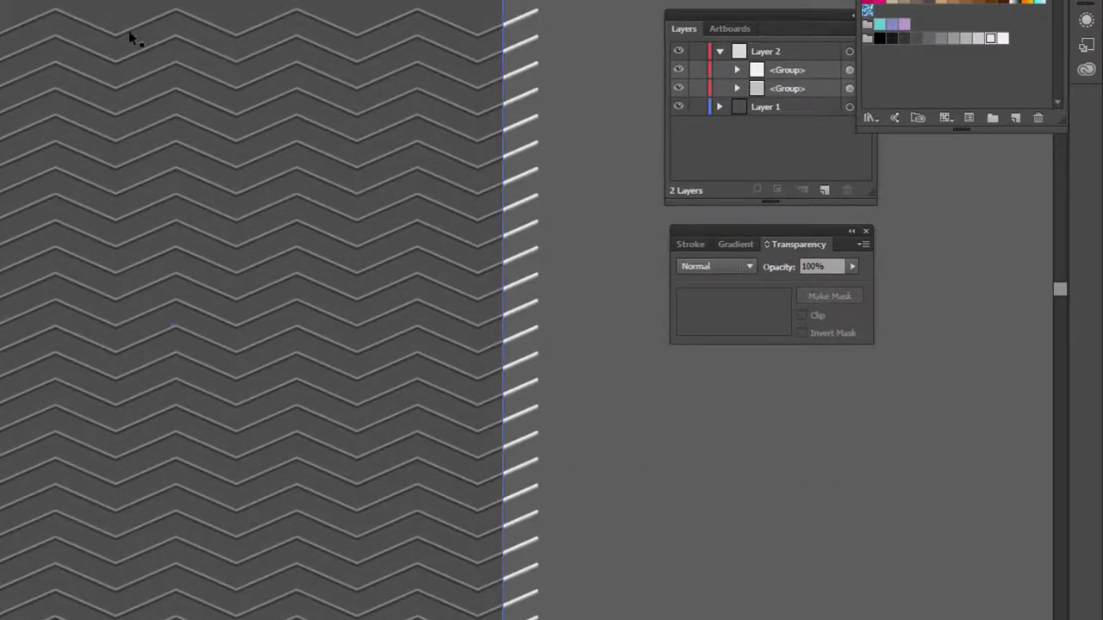
{"action": "left_click", "coordinate": [12, 177]}
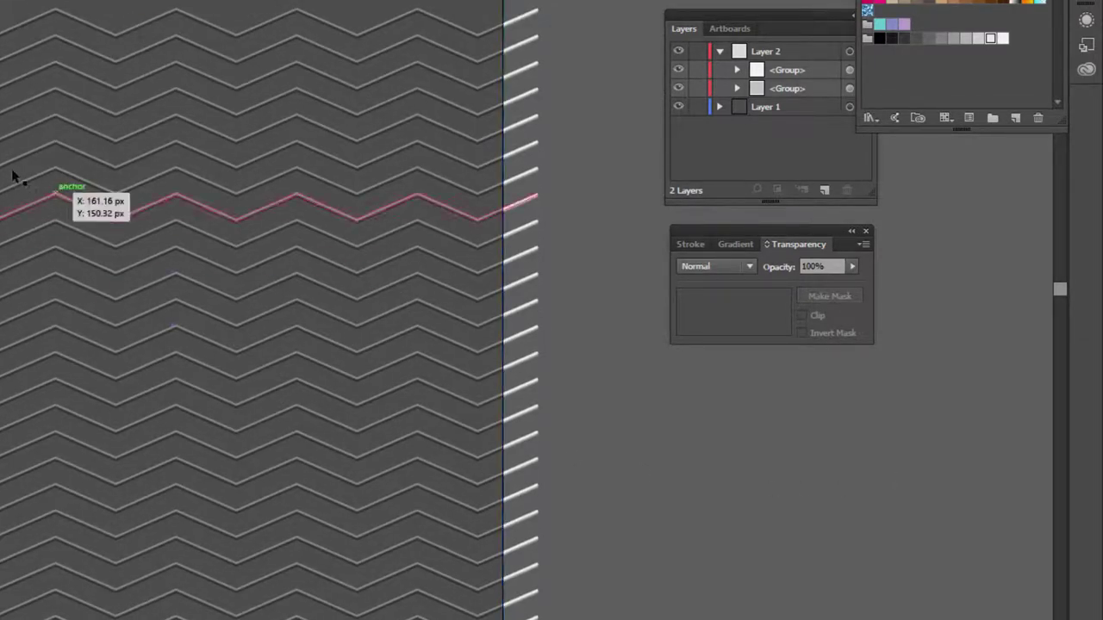
{"action": "left_click", "coordinate": [483, 199]}
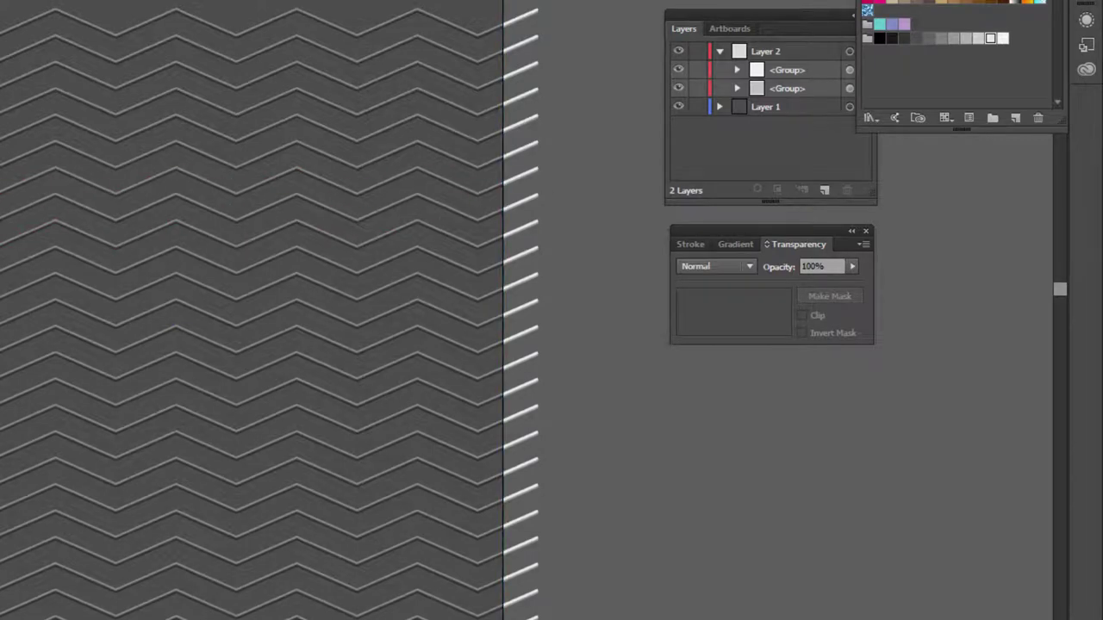
{"action": "left_click", "coordinate": [142, 54]}
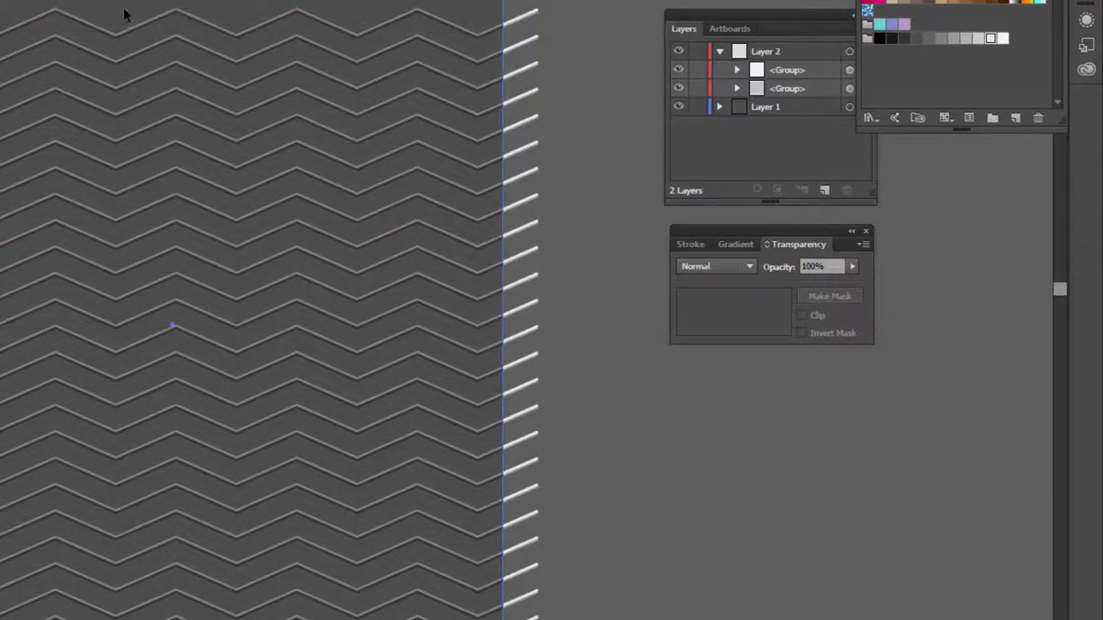
{"action": "scroll", "coordinate": [529, 337], "scroll_direction": "down", "scroll_amount": 2}
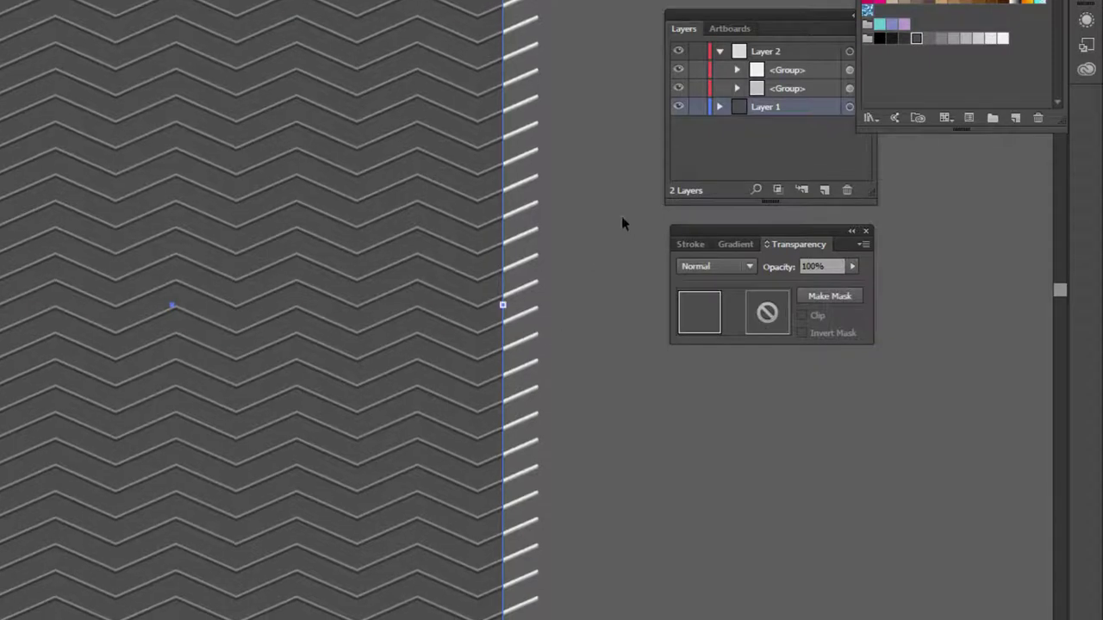
{"action": "left_click", "coordinate": [621, 216]}
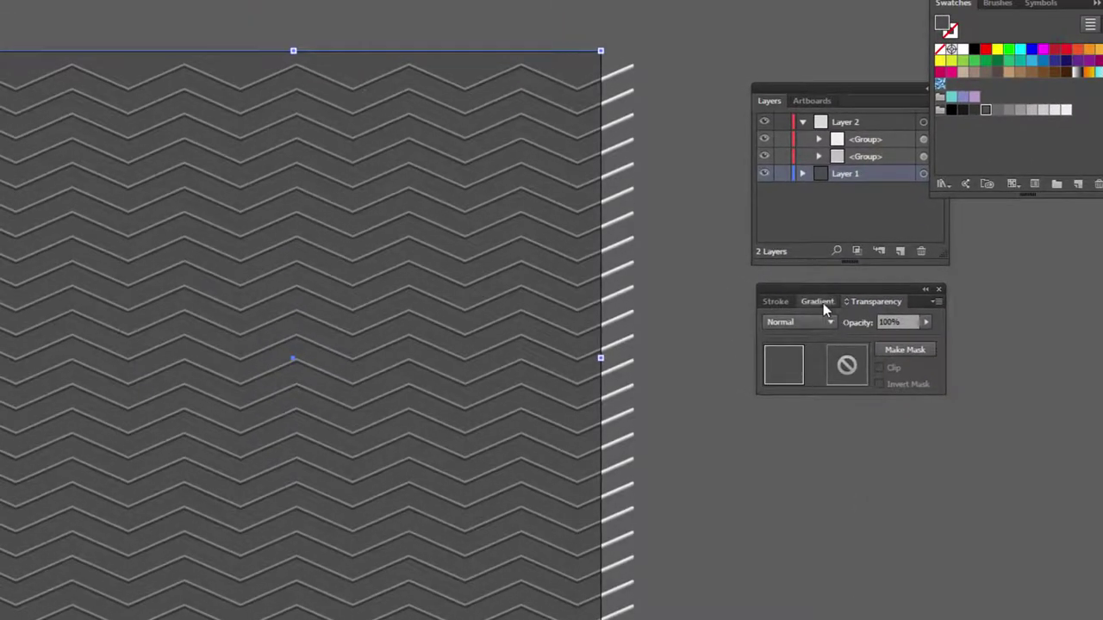
Fill the background with a vertical -90° linear gradient from mid grey at the top to black
{"action": "left_click", "coordinate": [823, 303]}
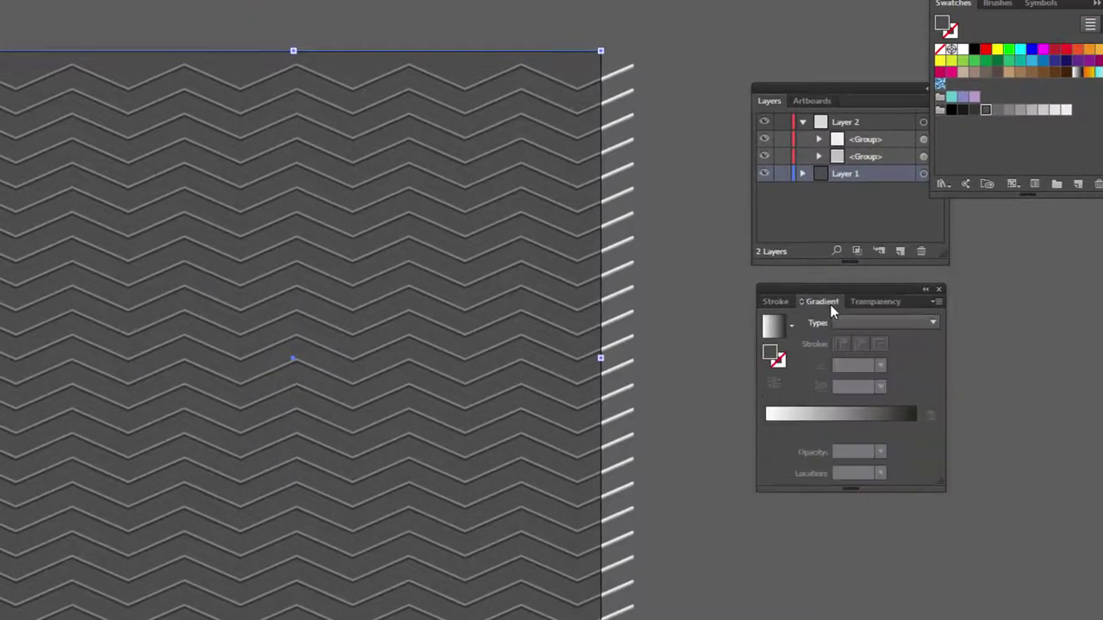
{"action": "left_click", "coordinate": [1077, 73]}
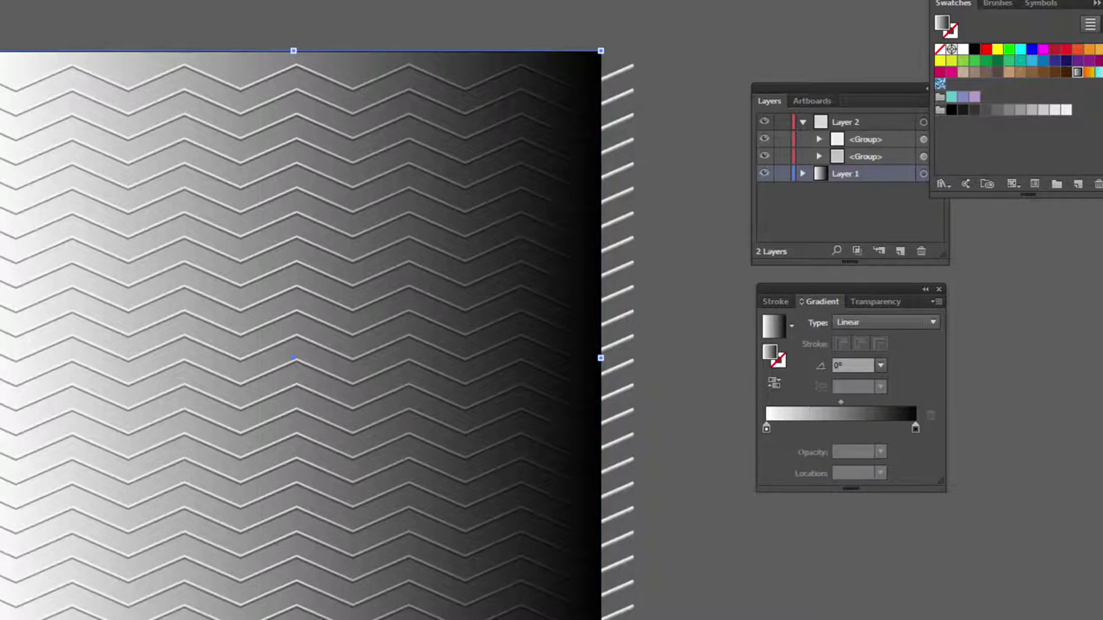
{"action": "key", "text": "g"}
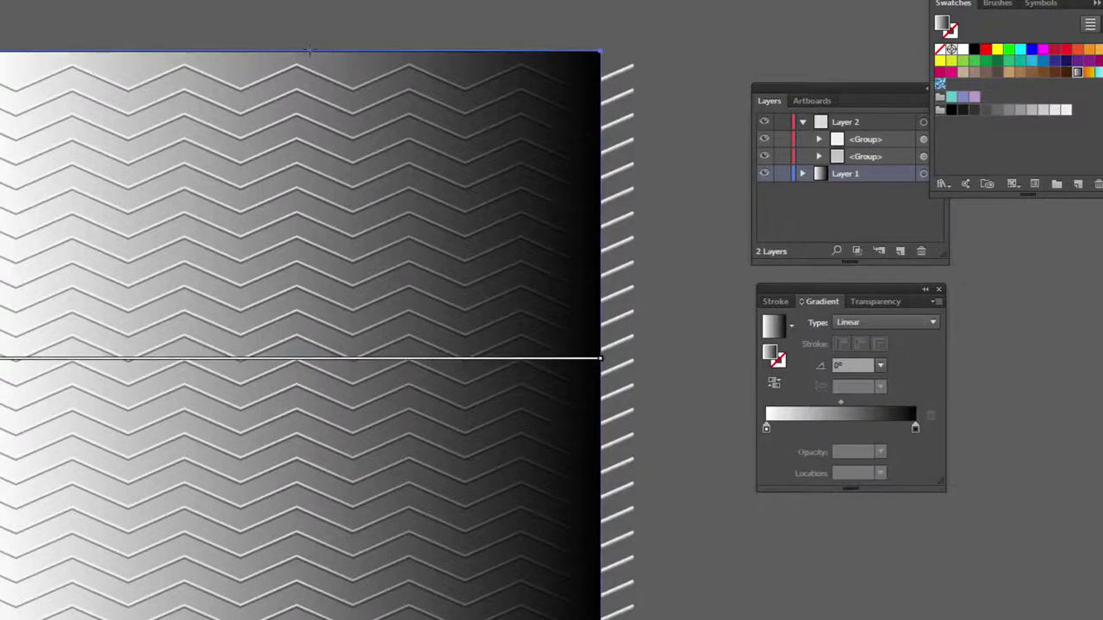
{"action": "left_click_drag", "start_coordinate": [294, 52], "coordinate": [293, 619]}
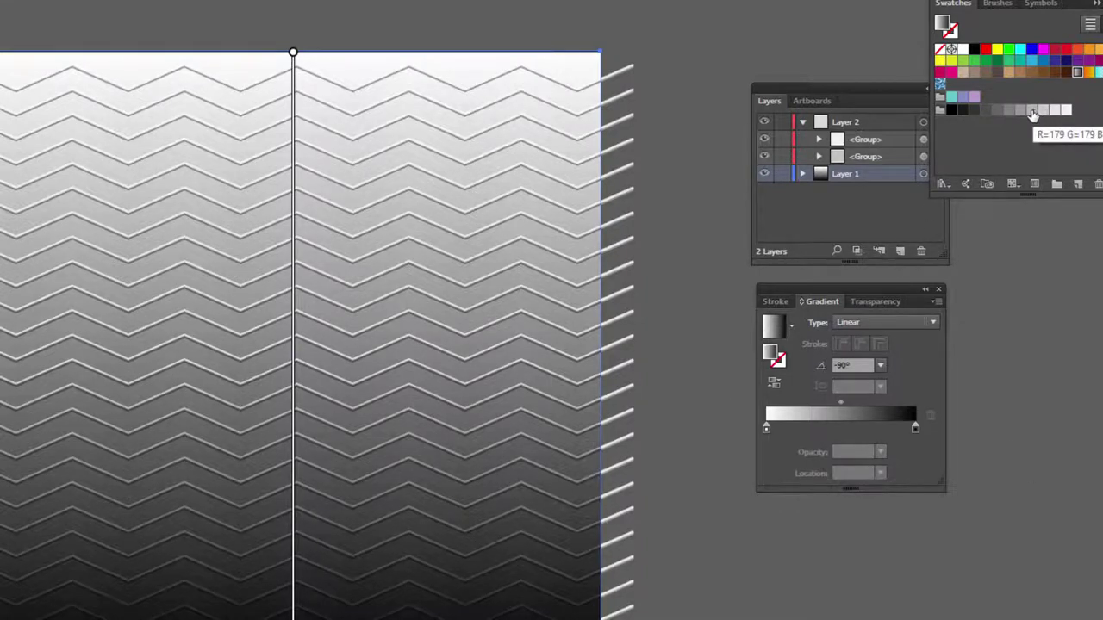
{"action": "left_click_drag", "start_coordinate": [1033, 115], "coordinate": [766, 428]}
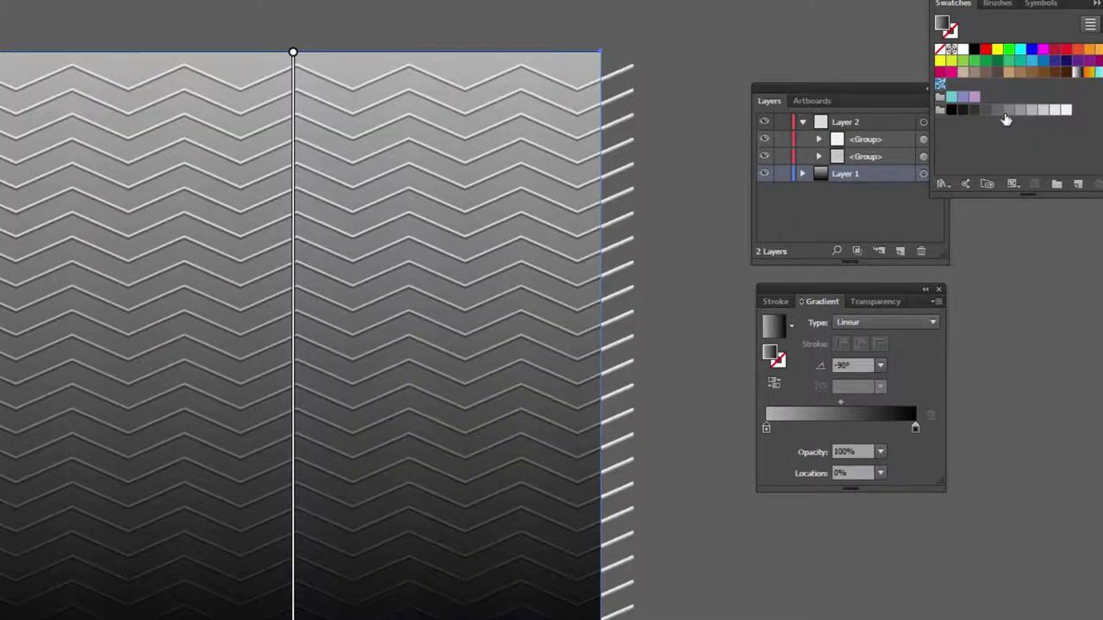
{"action": "mouse_move", "coordinate": [1008, 109]}
{"action": "left_mouse_down"}
{"action": "mouse_move", "coordinate": [784, 428]}
{"action": "mouse_move", "coordinate": [766, 435]}
{"action": "left_mouse_up"}
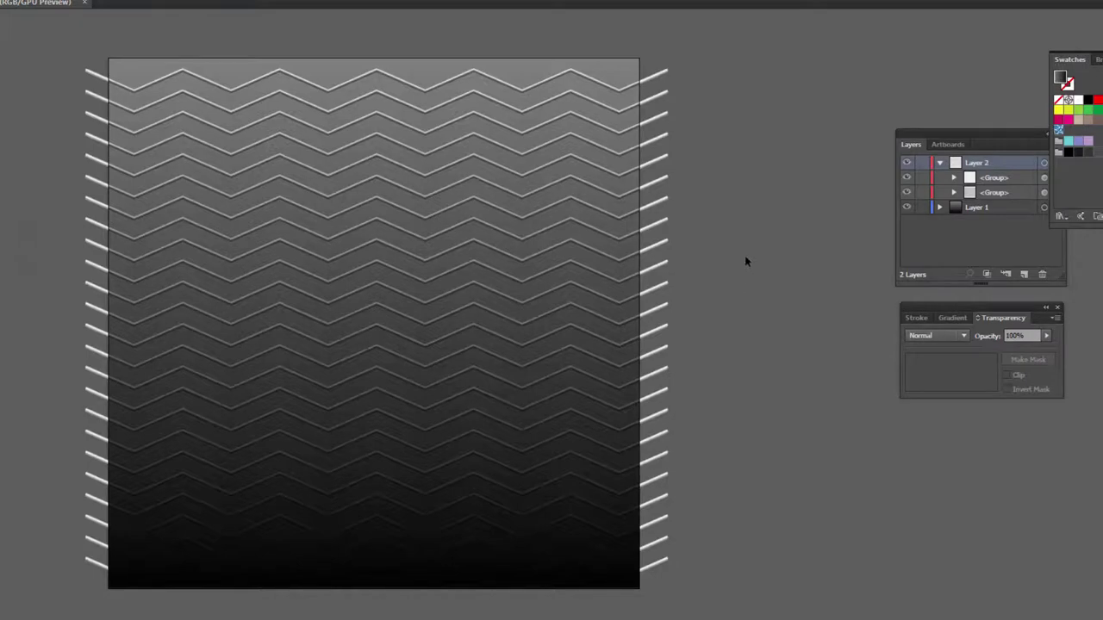
Select the background gradient rectangle and display its gradient settings
{"action": "left_click", "coordinate": [505, 79]}
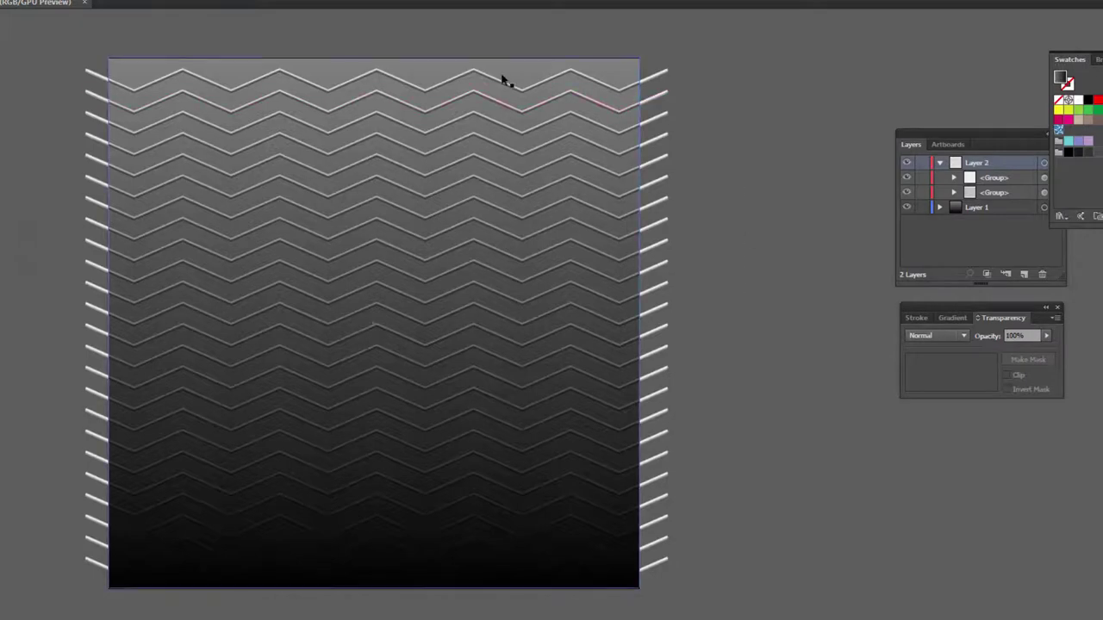
{"action": "left_click", "coordinate": [513, 79]}
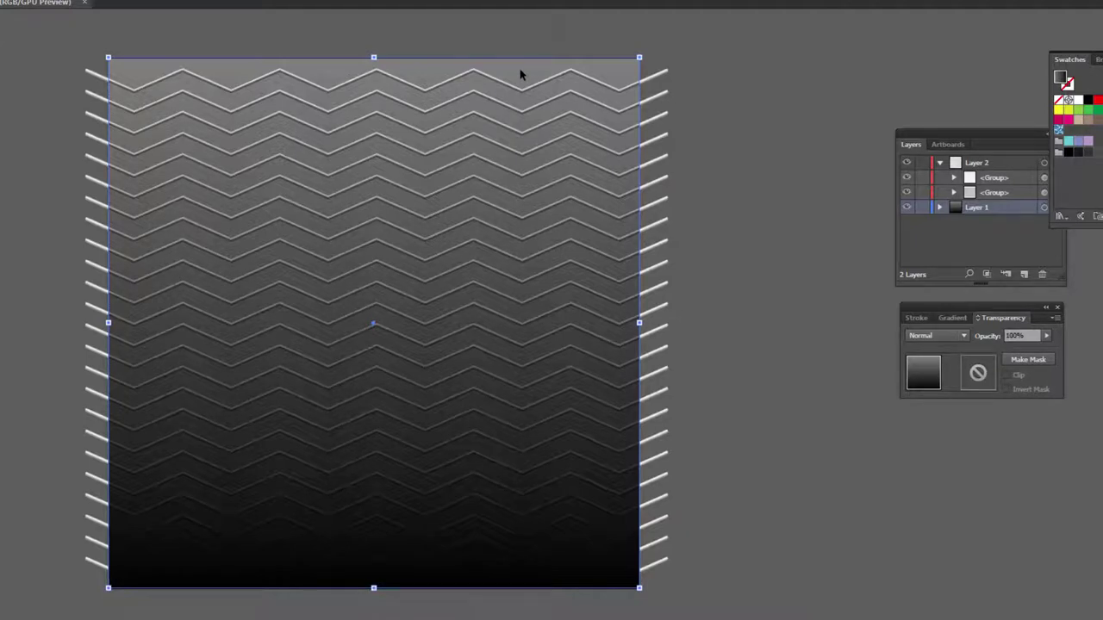
{"action": "left_click", "coordinate": [952, 318]}
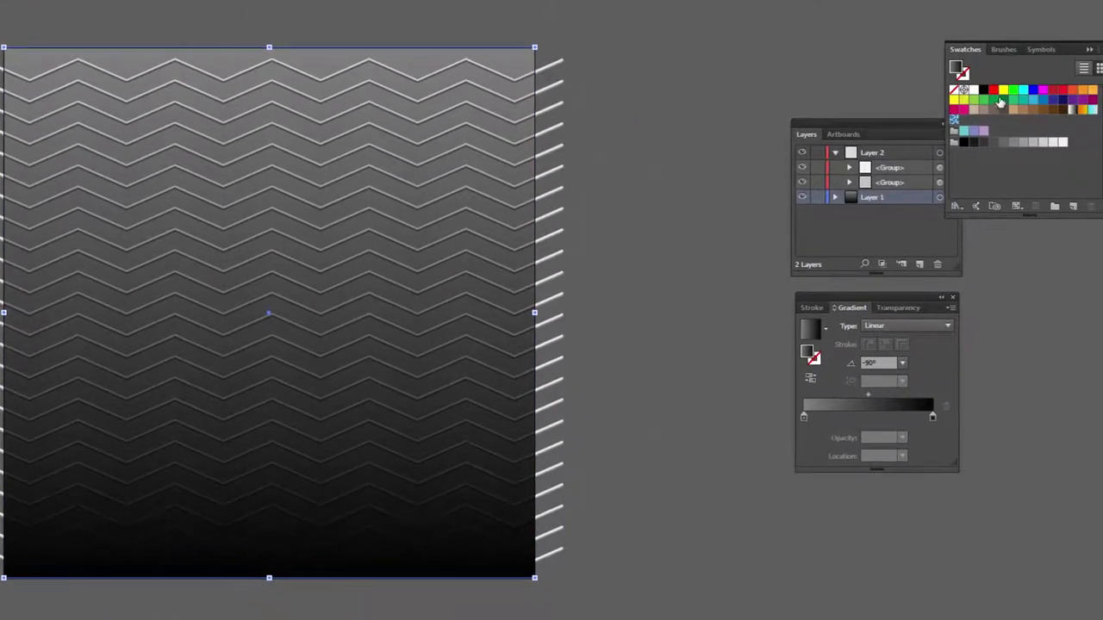
Make the gradient's top stop red, keep black at the end, and move the midpoint to 41.94%
{"action": "left_click", "coordinate": [804, 420]}
{"action": "left_click", "coordinate": [1053, 89], "text": "alt"}
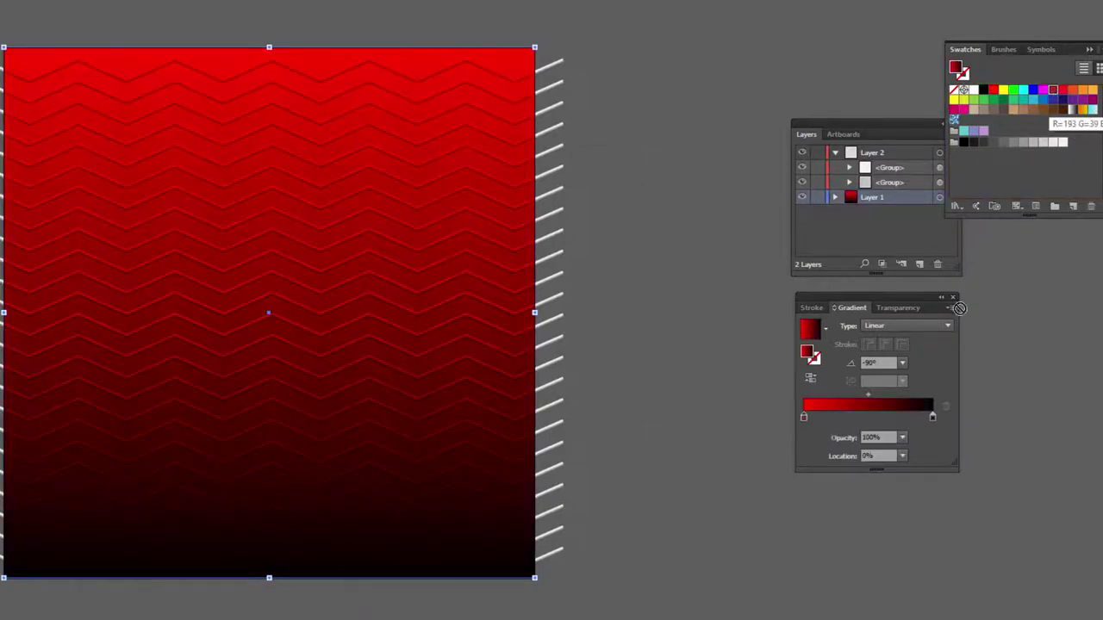
{"action": "left_click_drag", "start_coordinate": [935, 418], "coordinate": [933, 414]}
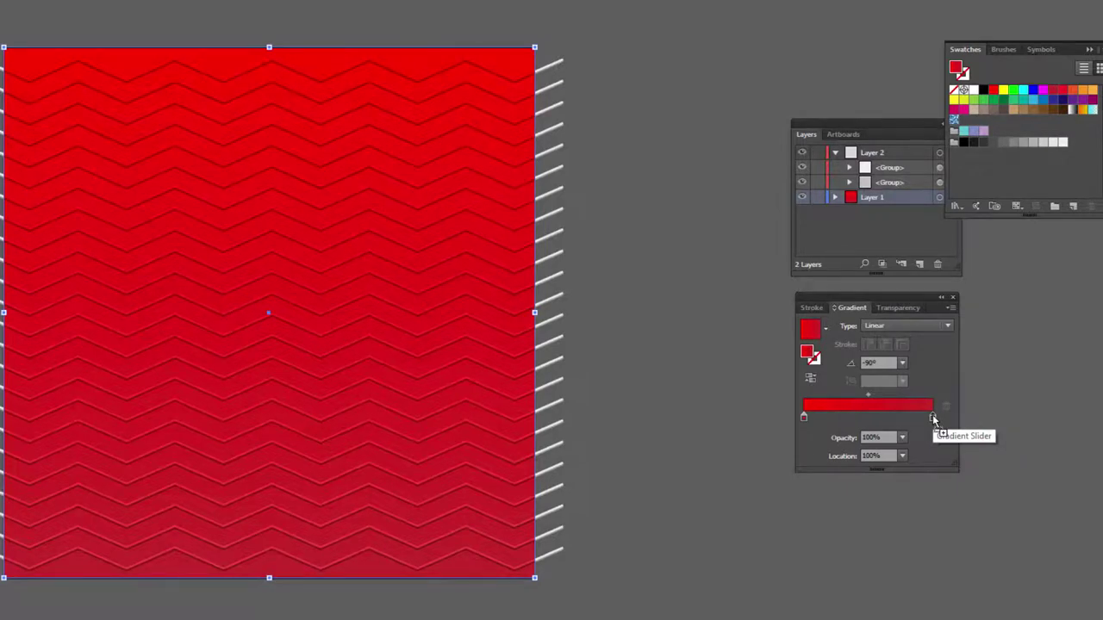
{"action": "key", "text": "ctrl+z"}
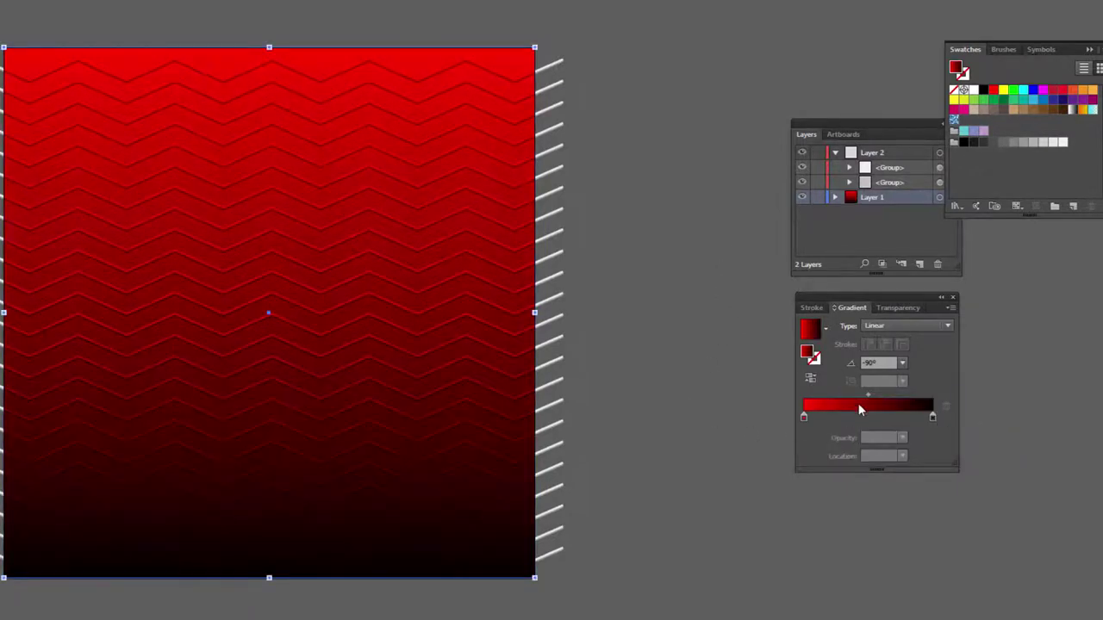
{"action": "mouse_move", "coordinate": [867, 395]}
{"action": "left_mouse_down"}
{"action": "mouse_move", "coordinate": [840, 394]}
{"action": "mouse_move", "coordinate": [857, 394]}
{"action": "left_mouse_up"}
Set the top gradient stop to burnt orange R 210, G 76, B 0
{"action": "double_click", "coordinate": [803, 417]}
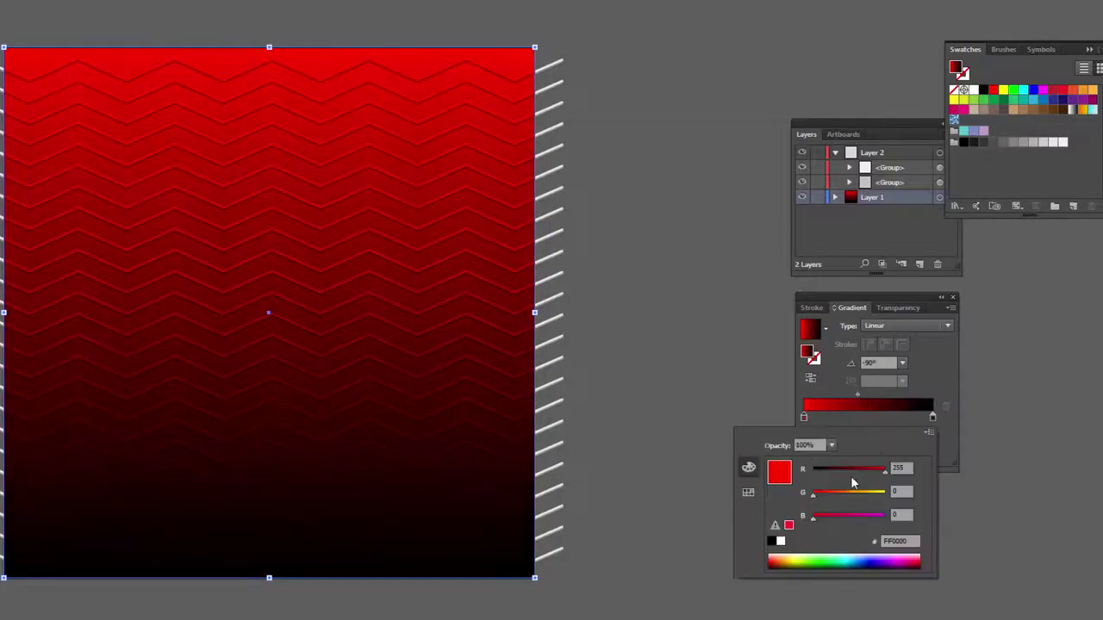
{"action": "mouse_move", "coordinate": [892, 475]}
{"action": "left_mouse_down"}
{"action": "mouse_move", "coordinate": [868, 475]}
{"action": "mouse_move", "coordinate": [874, 483]}
{"action": "mouse_move", "coordinate": [840, 501]}
{"action": "left_mouse_up"}
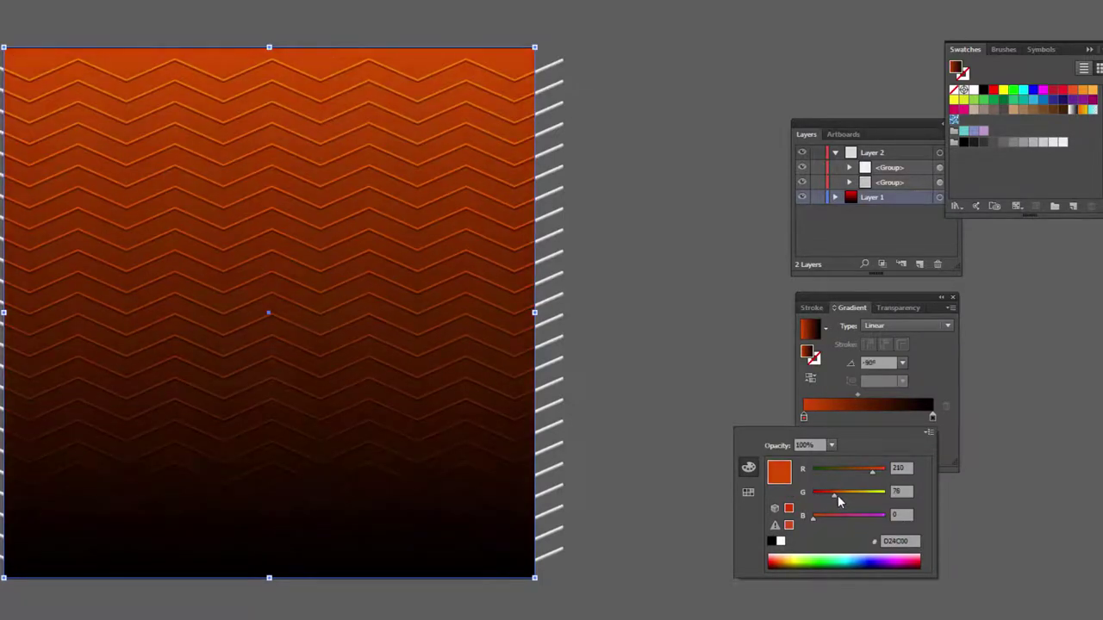
{"action": "left_click", "coordinate": [686, 222]}
{"action": "left_click", "coordinate": [661, 278]}
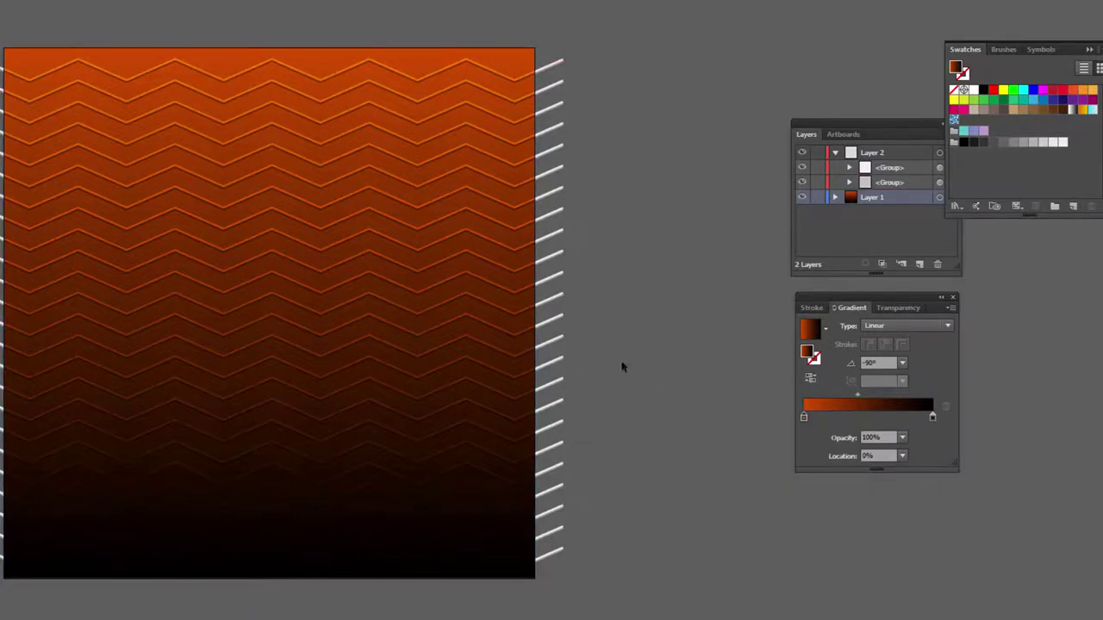
{"action": "mouse_move", "coordinate": [593, 385]}
{"action": "left_mouse_down"}
{"action": "mouse_move", "coordinate": [519, 379]}
{"action": "mouse_move", "coordinate": [577, 388]}
{"action": "left_mouse_up"}
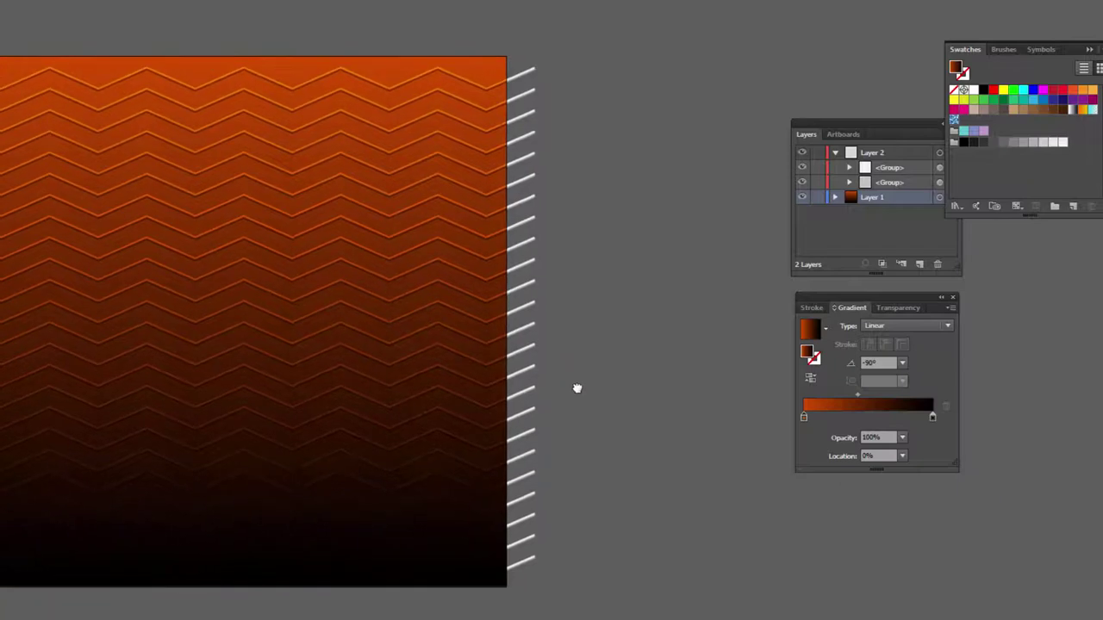
Select and deselect the zigzag paths and background rectangle to inspect the artwork
{"action": "scroll", "coordinate": [517, 13], "scroll_direction": "up", "scroll_amount": 1}
{"action": "scroll", "coordinate": [517, 34], "scroll_direction": "up", "scroll_amount": 1}
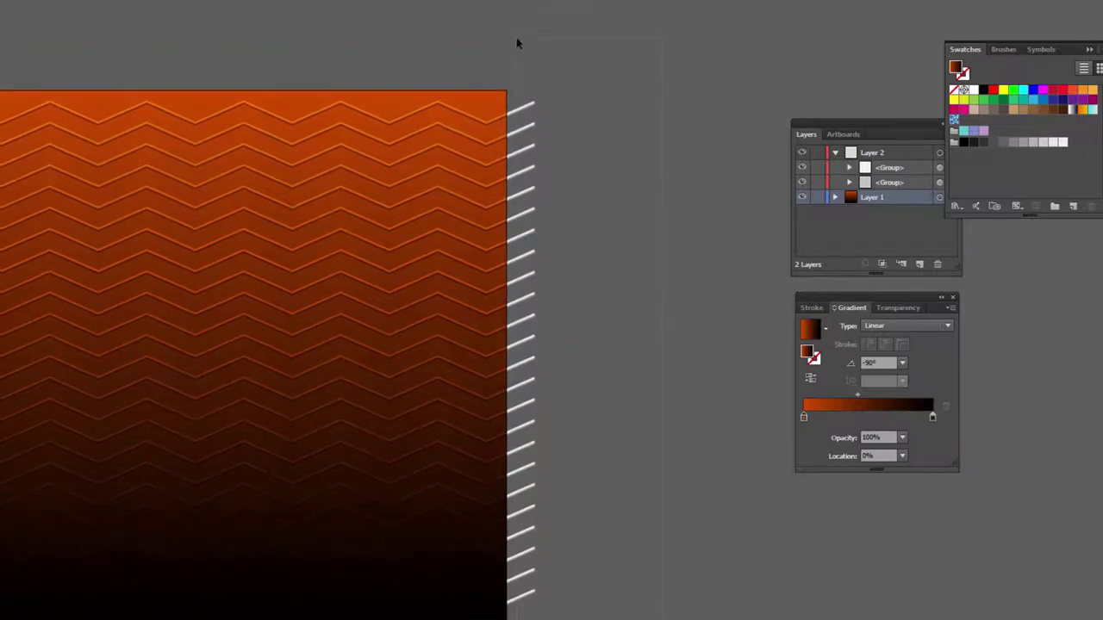
{"action": "key", "text": "ctrl+a"}
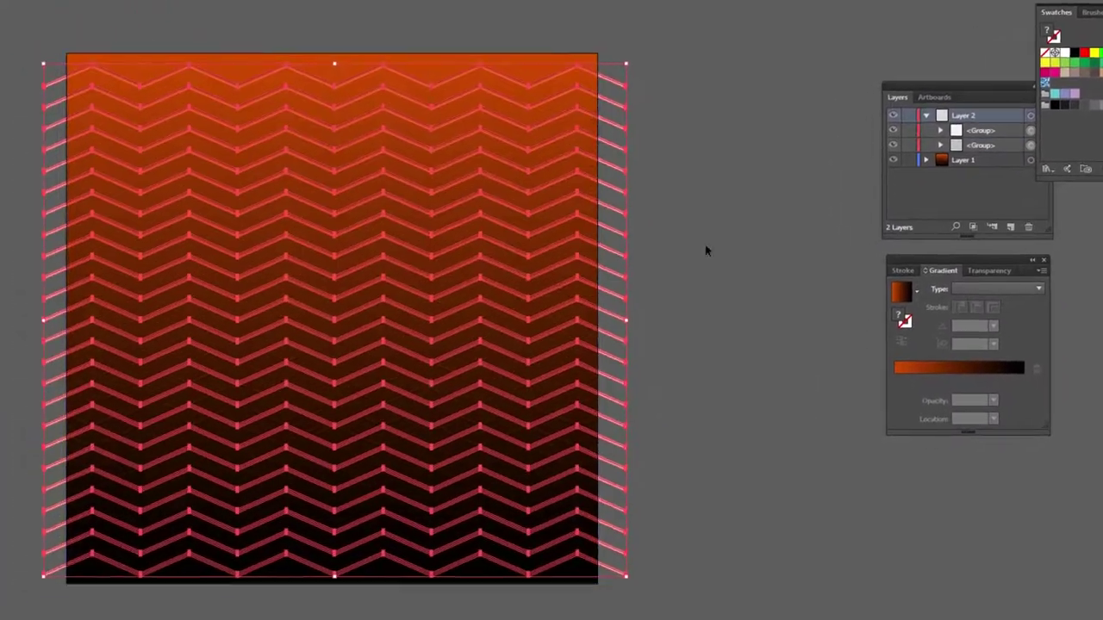
{"action": "left_click", "coordinate": [694, 269]}
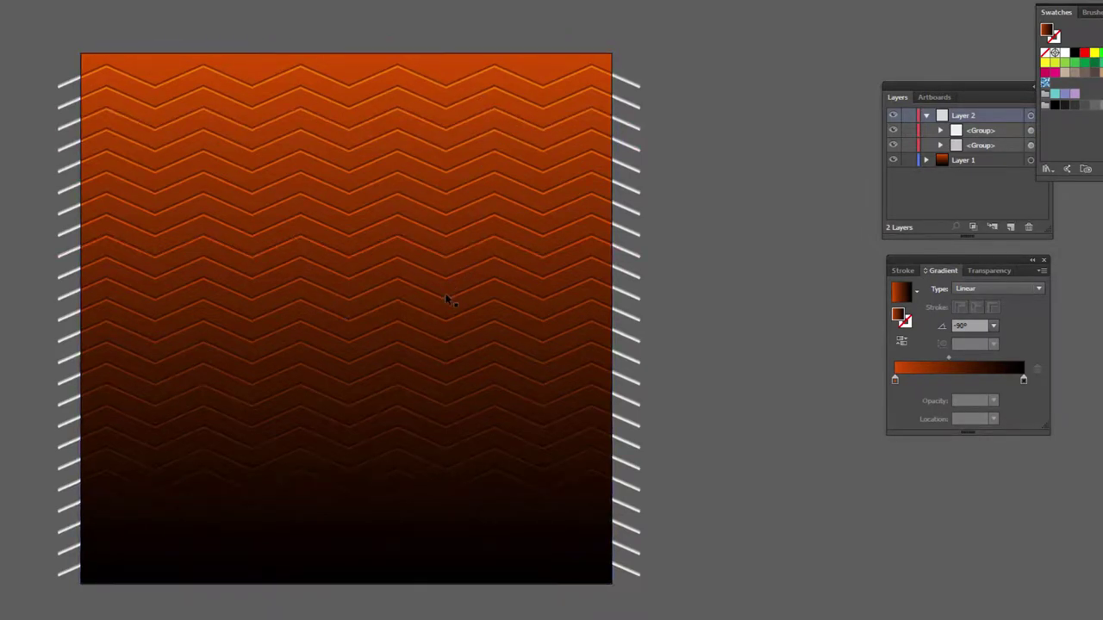
{"action": "left_click", "coordinate": [441, 367]}
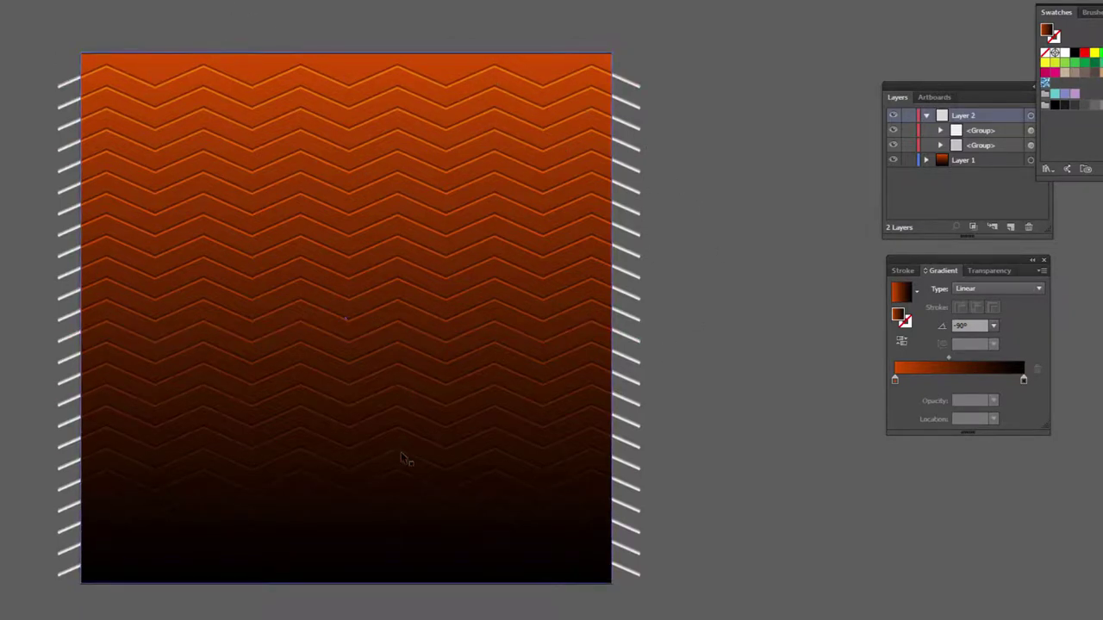
{"action": "left_click", "coordinate": [420, 179]}
{"action": "left_click", "coordinate": [732, 211]}
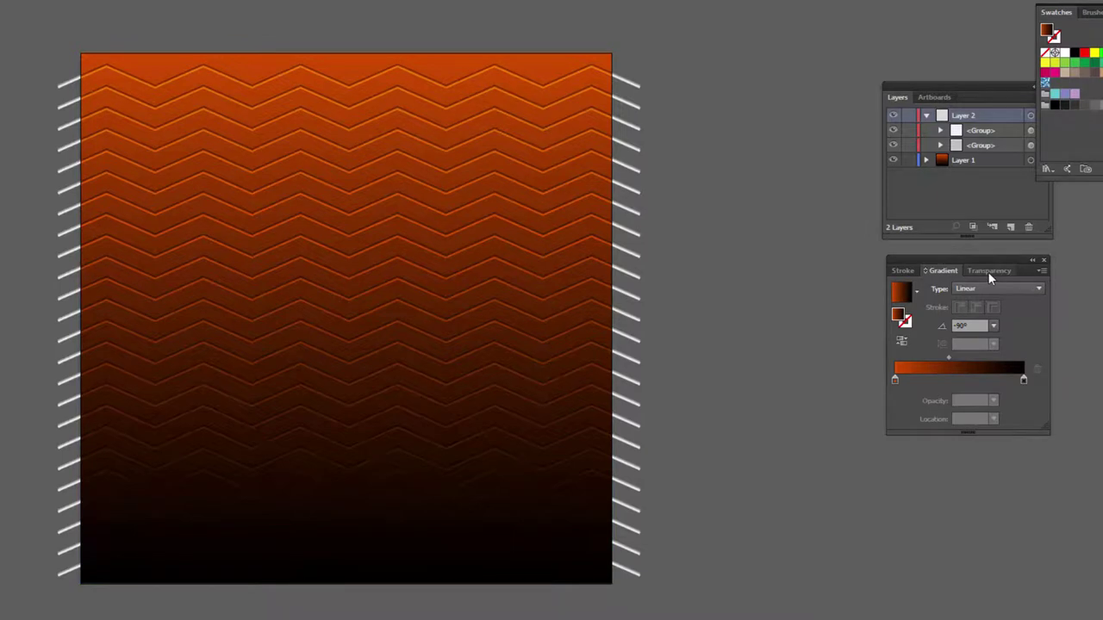
Show the Transparency settings, recheck the artwork selections, and close the Swatches panel
{"action": "left_click", "coordinate": [988, 273]}
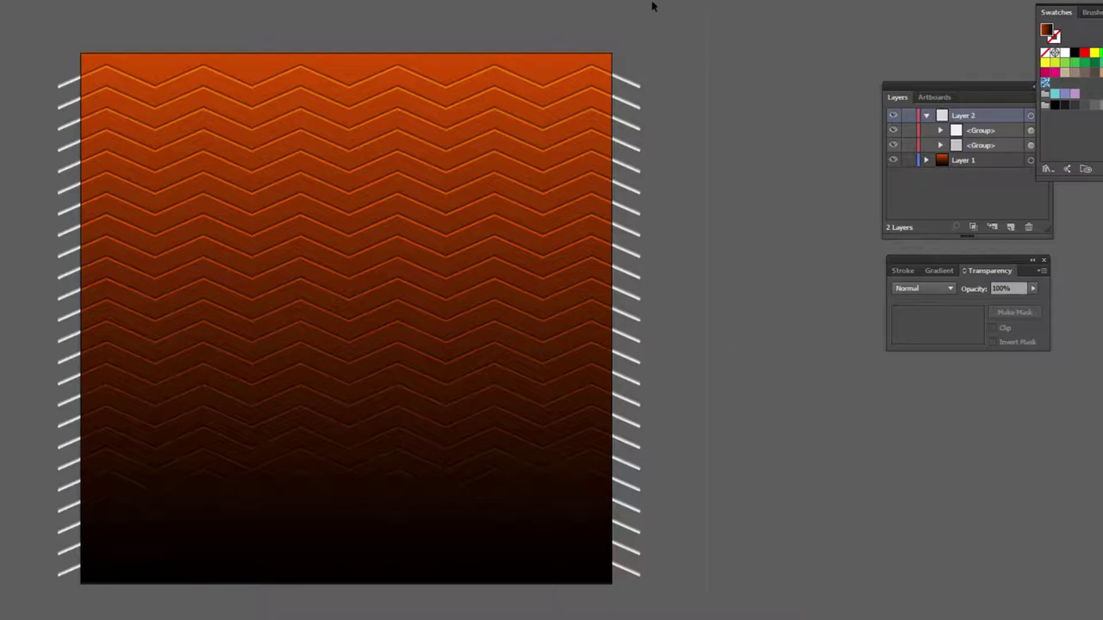
{"action": "mouse_move", "coordinate": [629, 3]}
{"action": "left_mouse_down"}
{"action": "mouse_move", "coordinate": [647, 66]}
{"action": "mouse_move", "coordinate": [150, 265]}
{"action": "mouse_move", "coordinate": [192, 387]}
{"action": "left_mouse_up"}
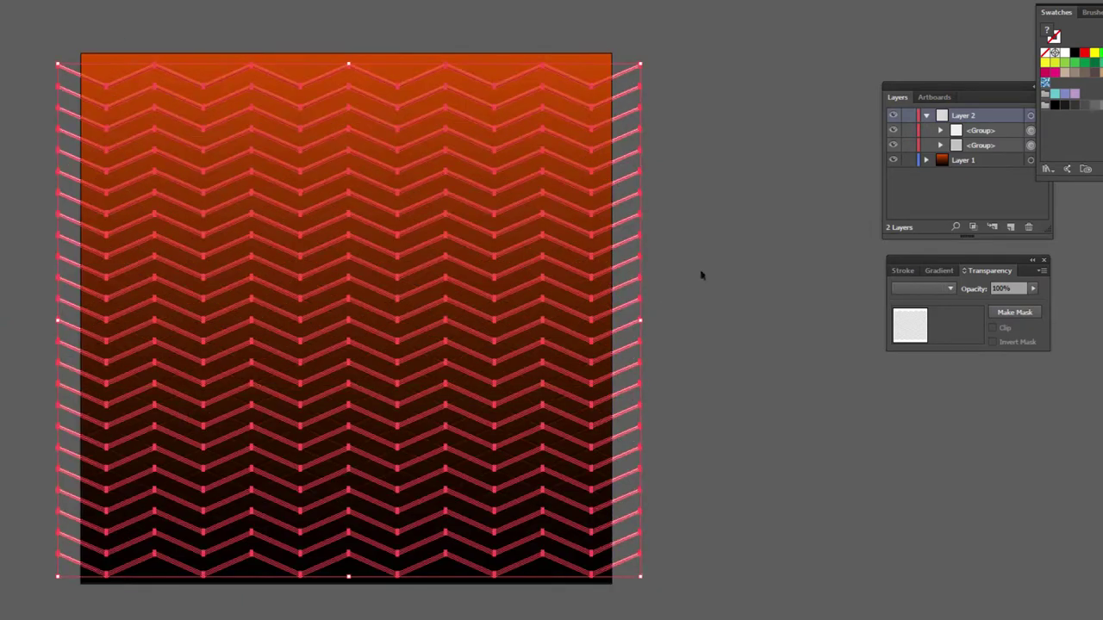
{"action": "left_click", "coordinate": [703, 276]}
{"action": "left_click_drag", "start_coordinate": [704, 294], "coordinate": [595, 287]}
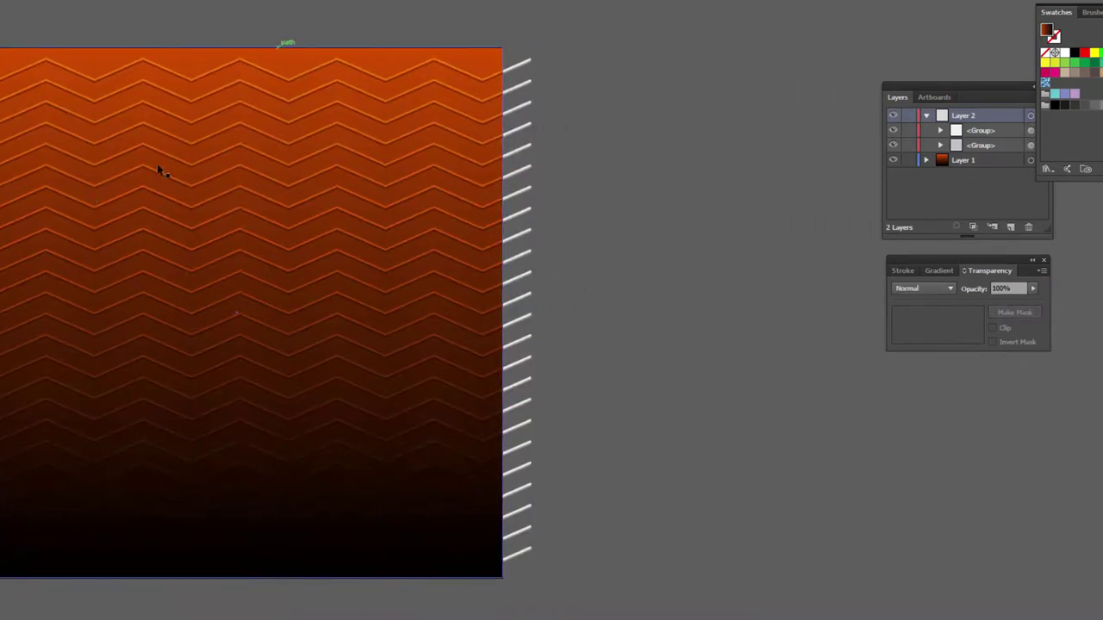
{"action": "left_click", "coordinate": [192, 187]}
{"action": "left_click", "coordinate": [818, 406]}
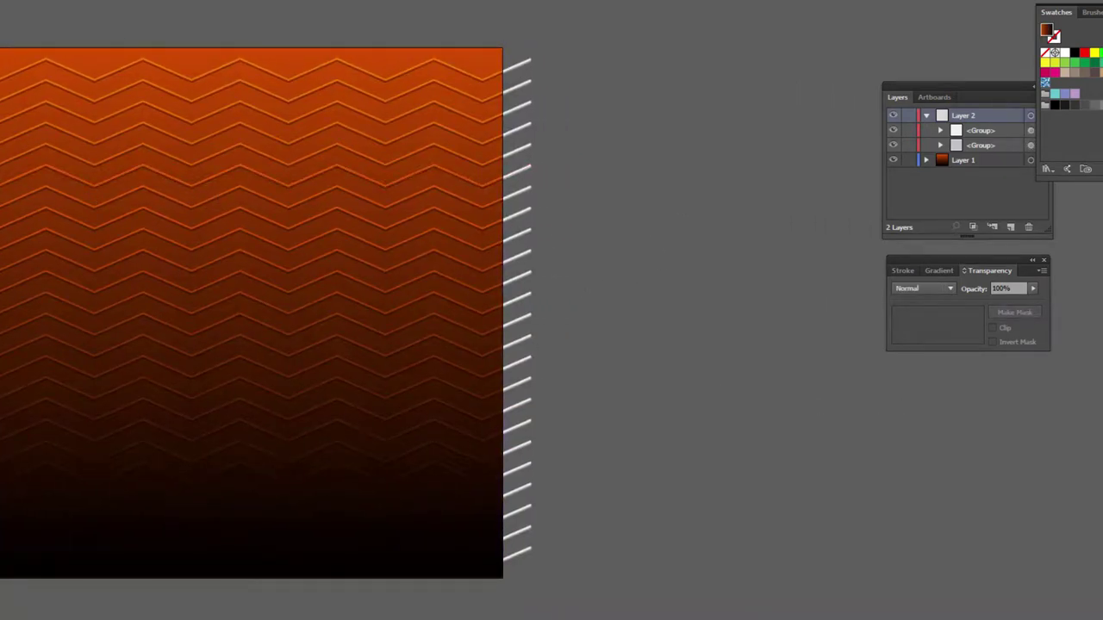
{"action": "key", "text": "shift+F5"}
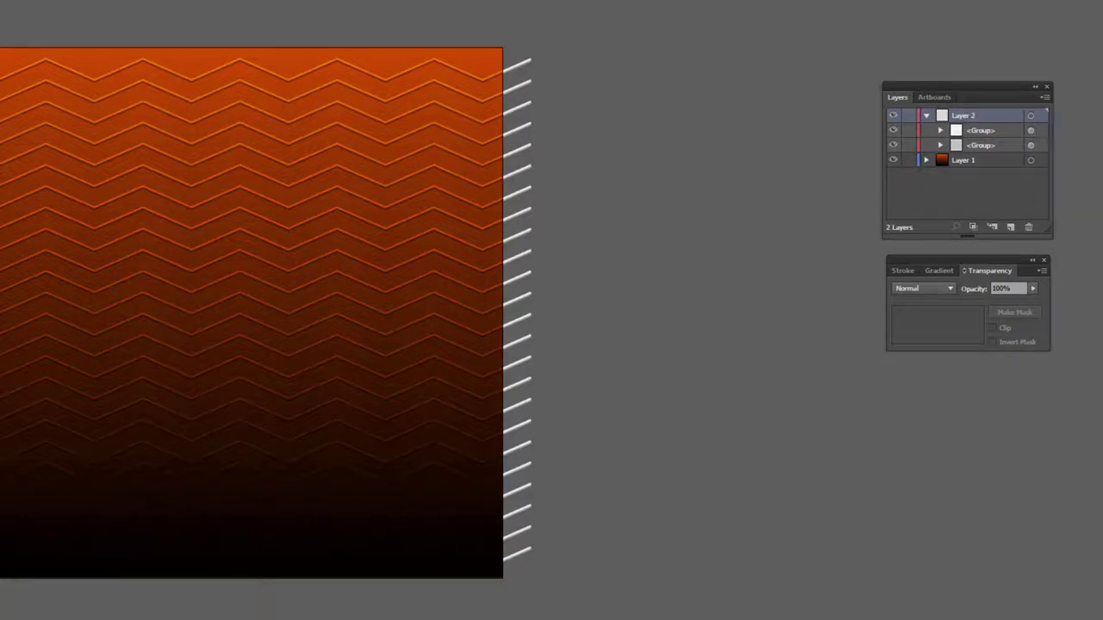
Add Artboard 2 and Alt-drag a copy of the chevron artwork onto it
{"action": "left_click", "coordinate": [142, 2]}
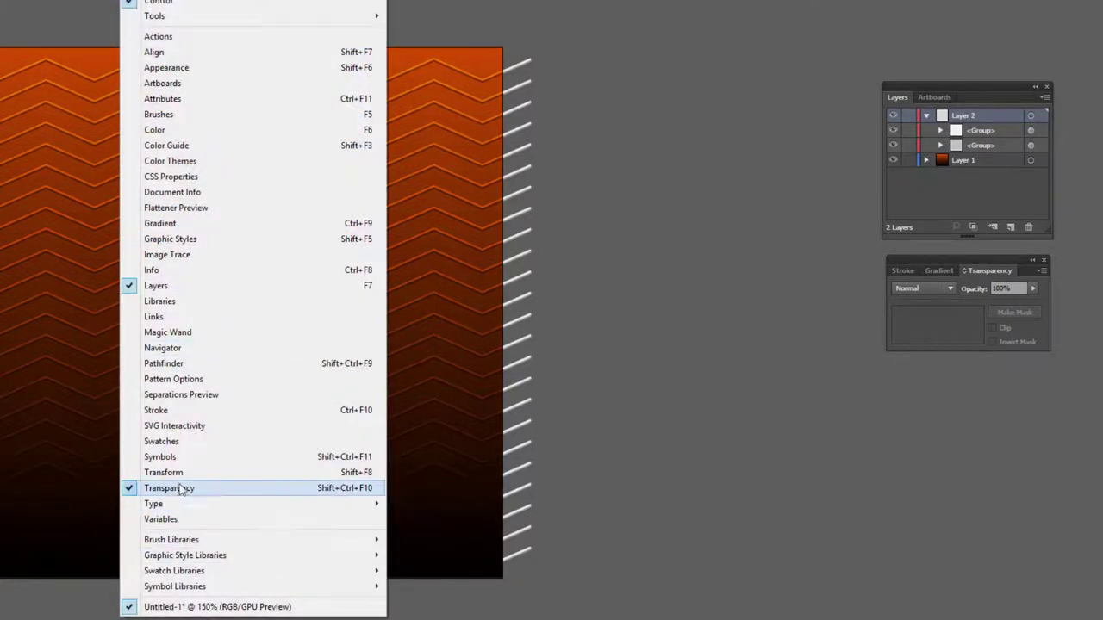
{"action": "left_click", "coordinate": [177, 83]}
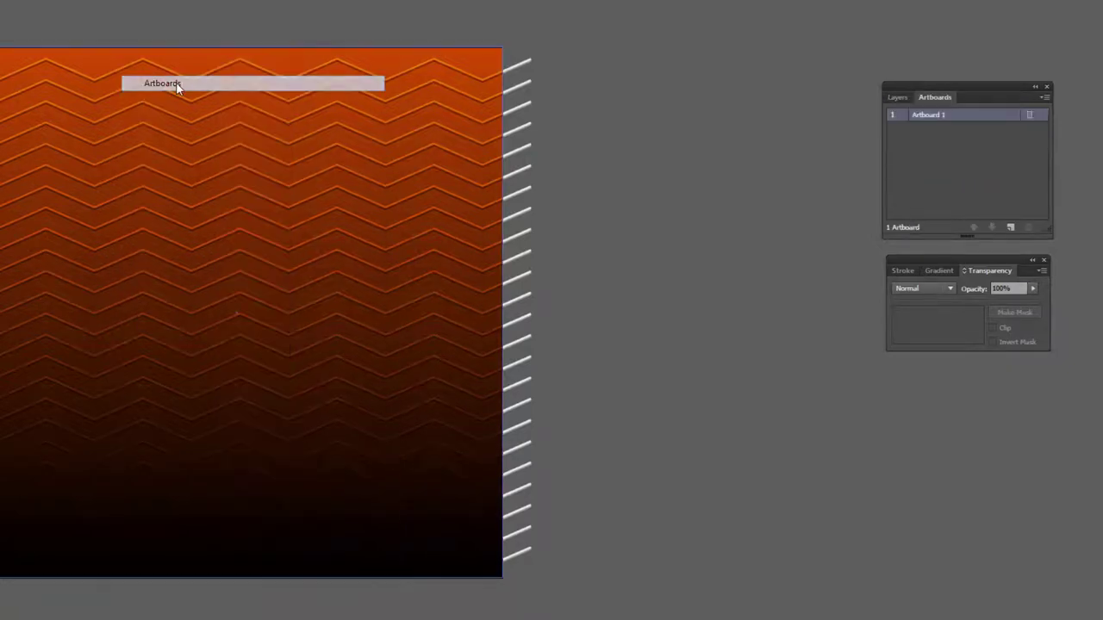
{"action": "left_click", "coordinate": [1010, 229]}
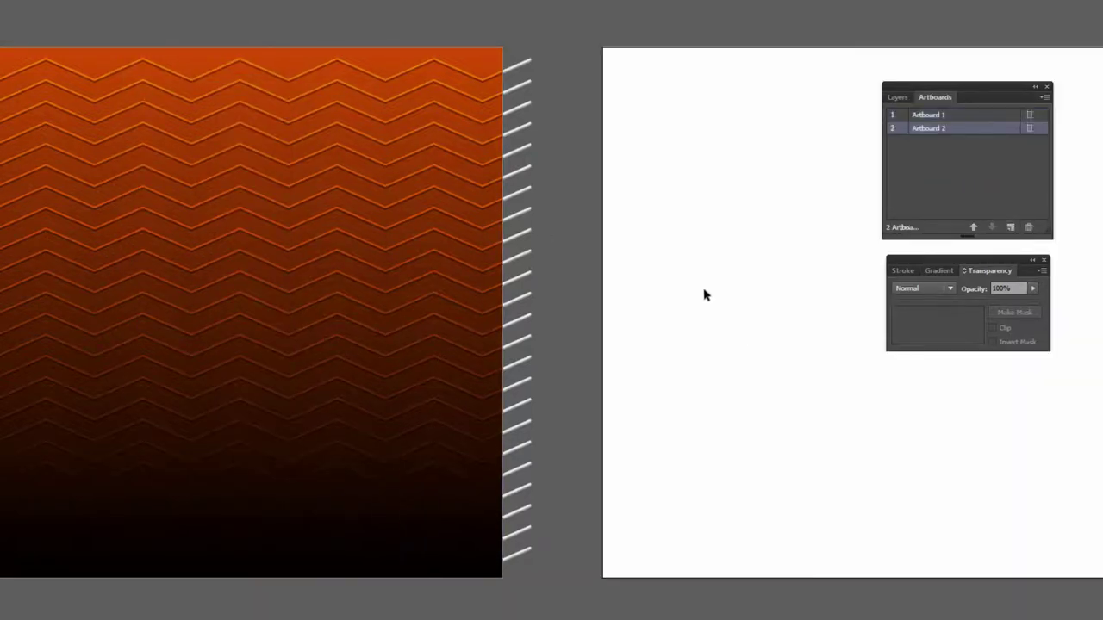
{"action": "left_click_drag", "start_coordinate": [229, 300], "coordinate": [229, 574]}
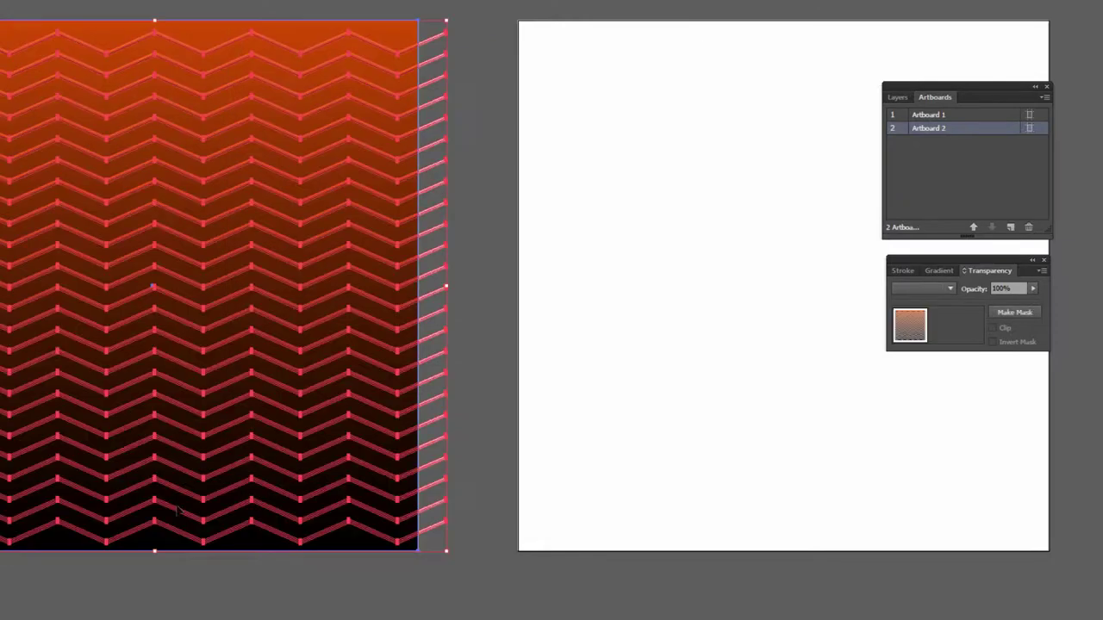
{"action": "mouse_move", "coordinate": [90, 347]}
{"action": "left_mouse_down"}
{"action": "mouse_move", "coordinate": [443, 367]}
{"action": "mouse_move", "coordinate": [639, 354]}
{"action": "left_mouse_up"}
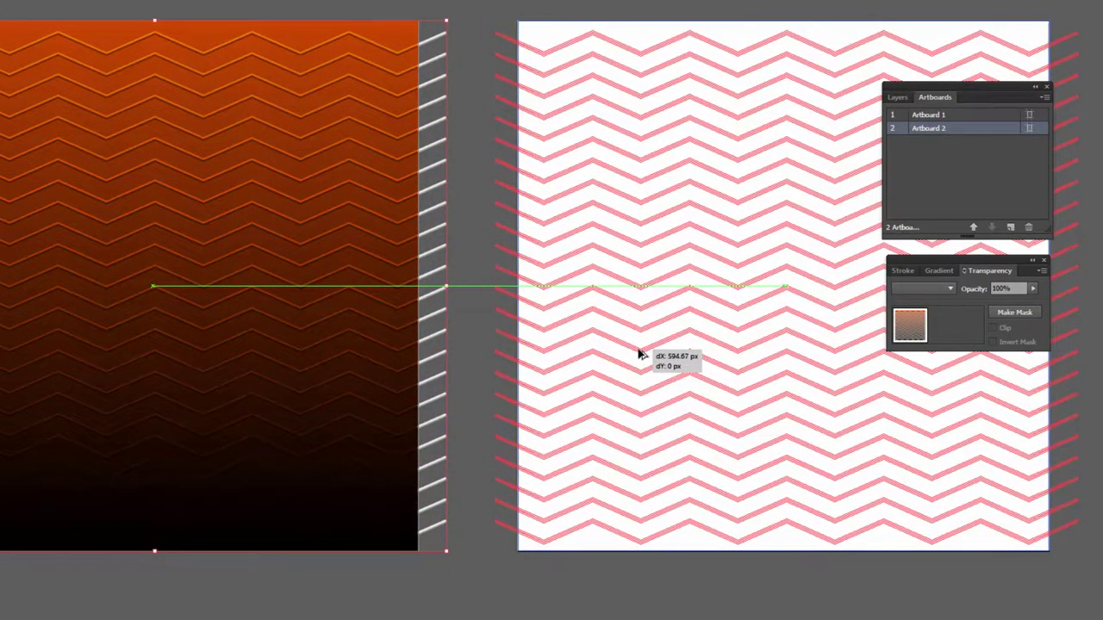
{"action": "left_click_drag", "start_coordinate": [640, 354], "coordinate": [640, 352]}
Pan across both artboards and select all to review the copied design
{"action": "left_click", "coordinate": [1038, 515]}
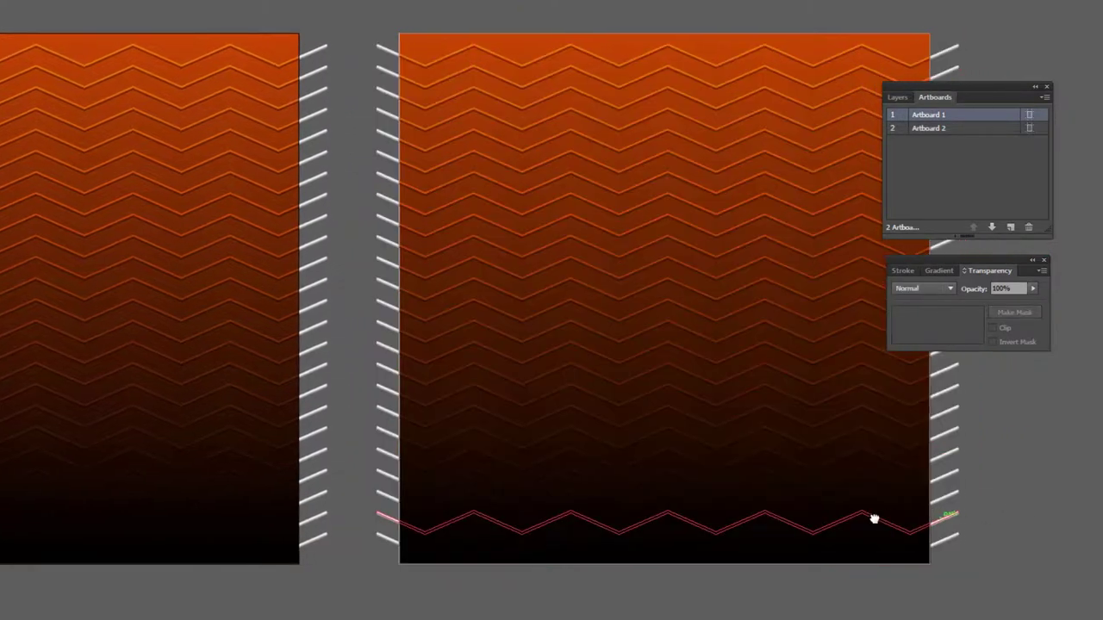
{"action": "left_click_drag", "start_coordinate": [874, 516], "coordinate": [852, 522]}
{"action": "left_click_drag", "start_coordinate": [888, 419], "coordinate": [835, 432]}
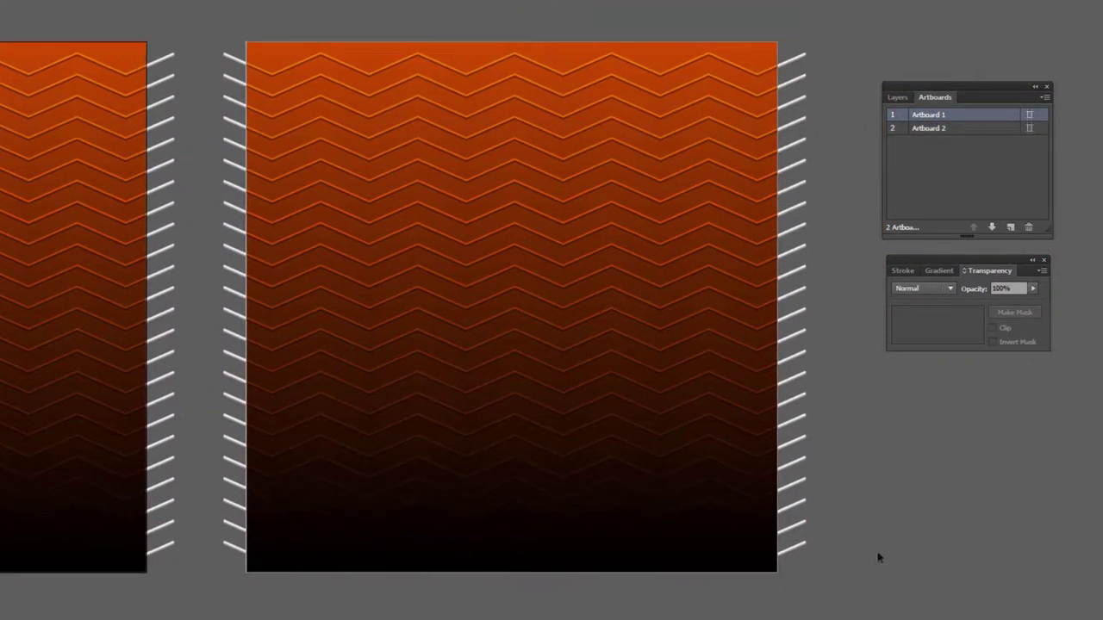
{"action": "key", "text": "ctrl+alt+a"}
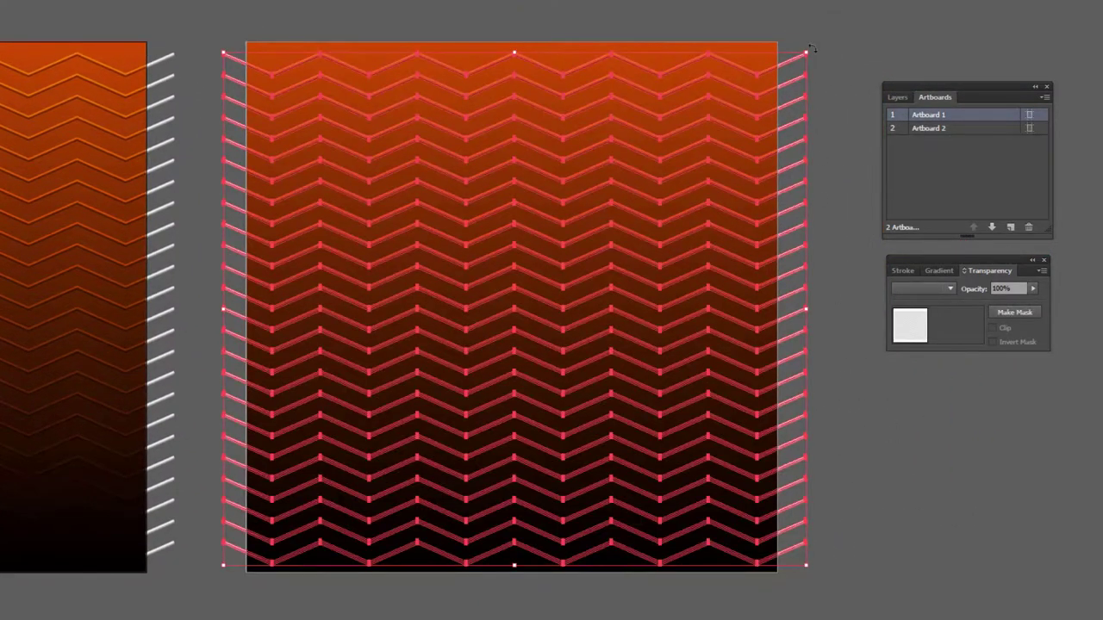
{"action": "left_click_drag", "start_coordinate": [810, 49], "coordinate": [825, 583]}
{"action": "left_click", "coordinate": [782, 444]}
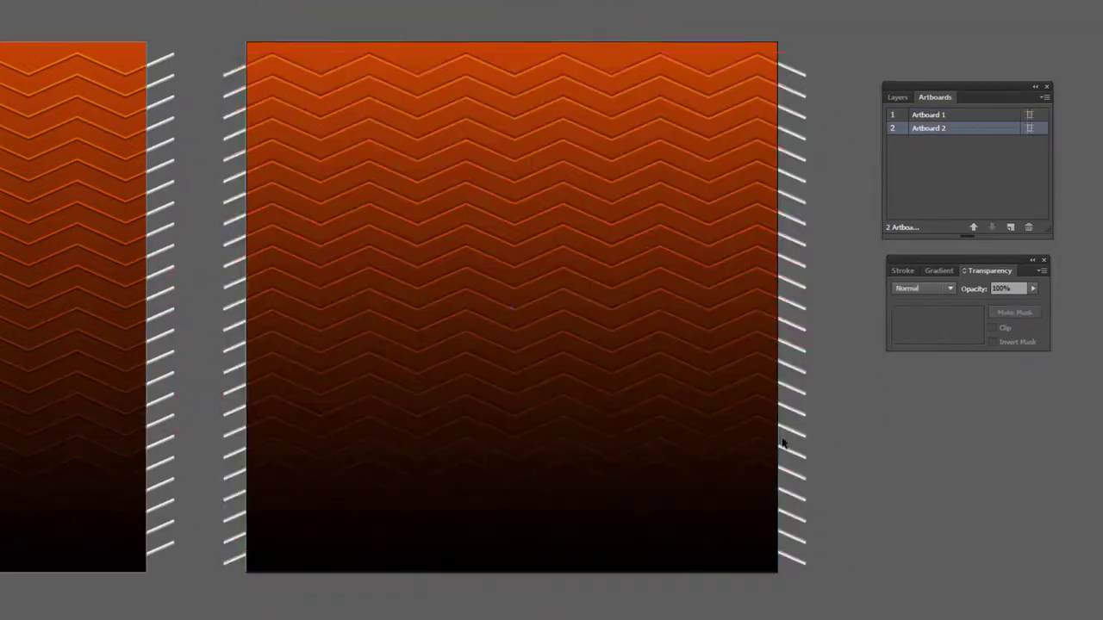
{"action": "left_click_drag", "start_coordinate": [356, 303], "coordinate": [525, 301]}
Zoom in on the grey artboard and draw a small circle near its top-left corner
{"action": "key", "text": "ctrl+minus"}
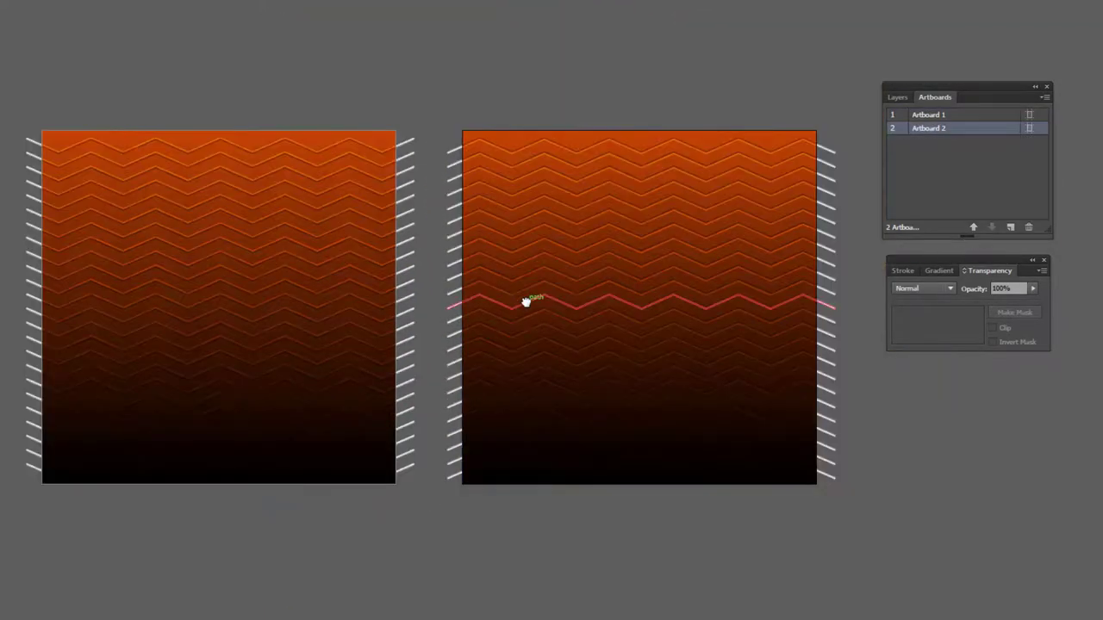
{"action": "scroll", "coordinate": [519, 299], "scroll_direction": "left", "scroll_amount": 1}
{"action": "scroll", "coordinate": [520, 299], "scroll_direction": "left", "scroll_amount": 1}
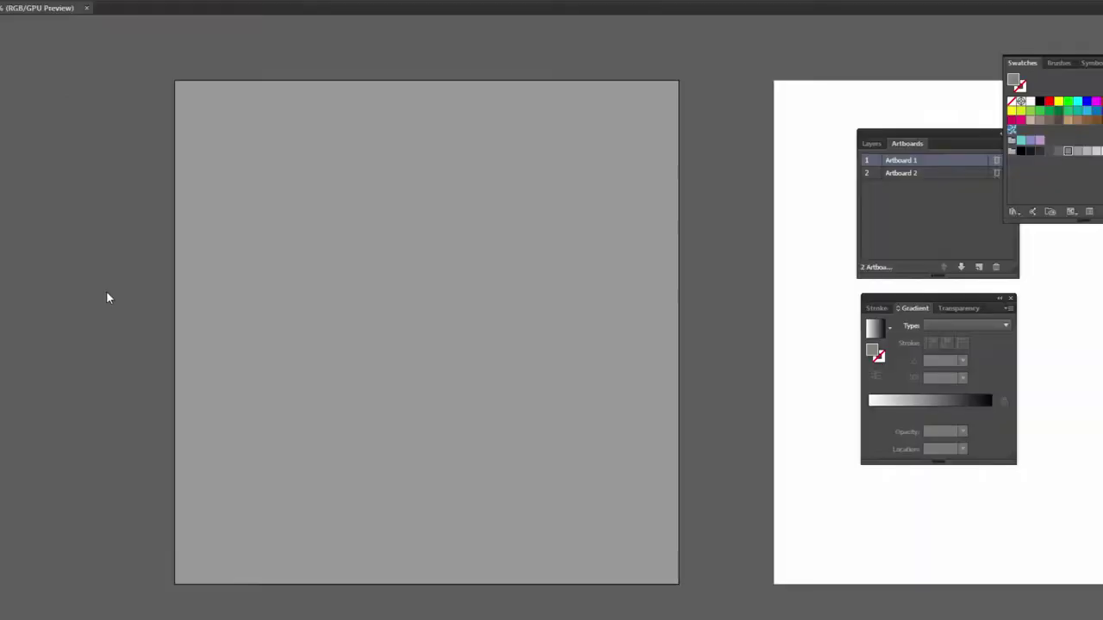
{"action": "left_click", "coordinate": [386, 253]}
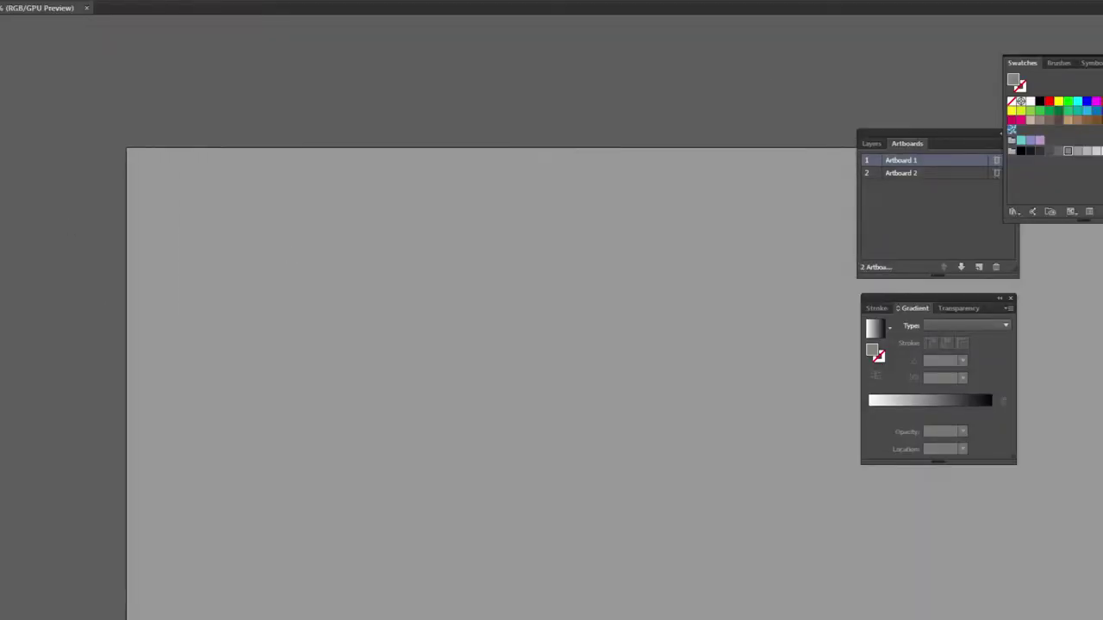
{"action": "left_click_drag", "start_coordinate": [99, 241], "coordinate": [171, 251]}
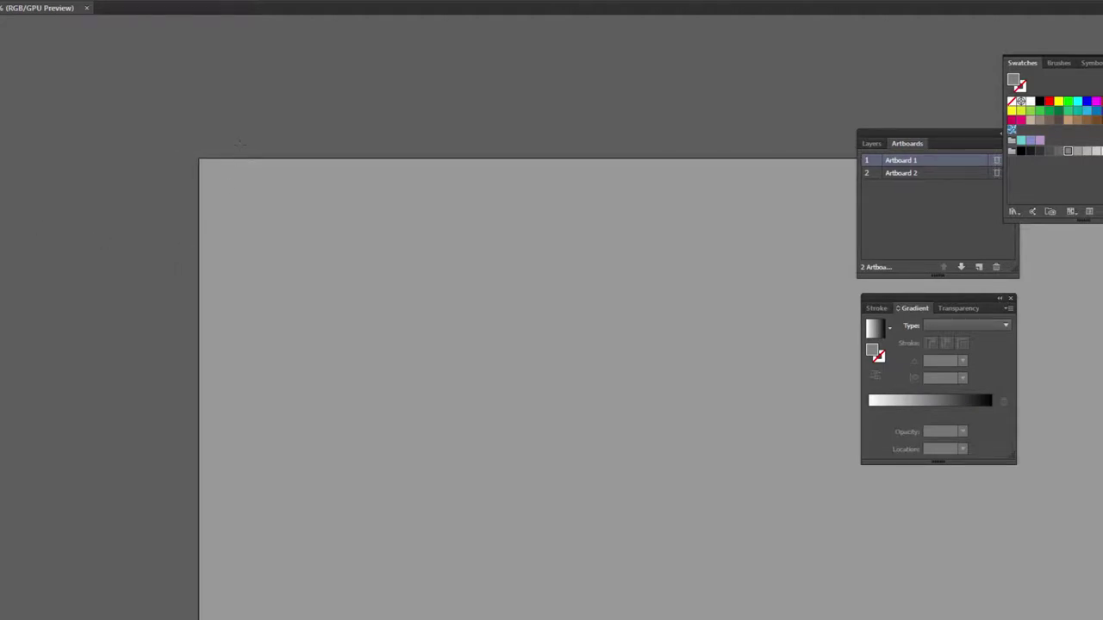
{"action": "left_click_drag", "start_coordinate": [238, 196], "coordinate": [250, 208]}
Fill the circle light grey, then nudge it and change its fill to a darker grey
{"action": "left_click", "coordinate": [1096, 151]}
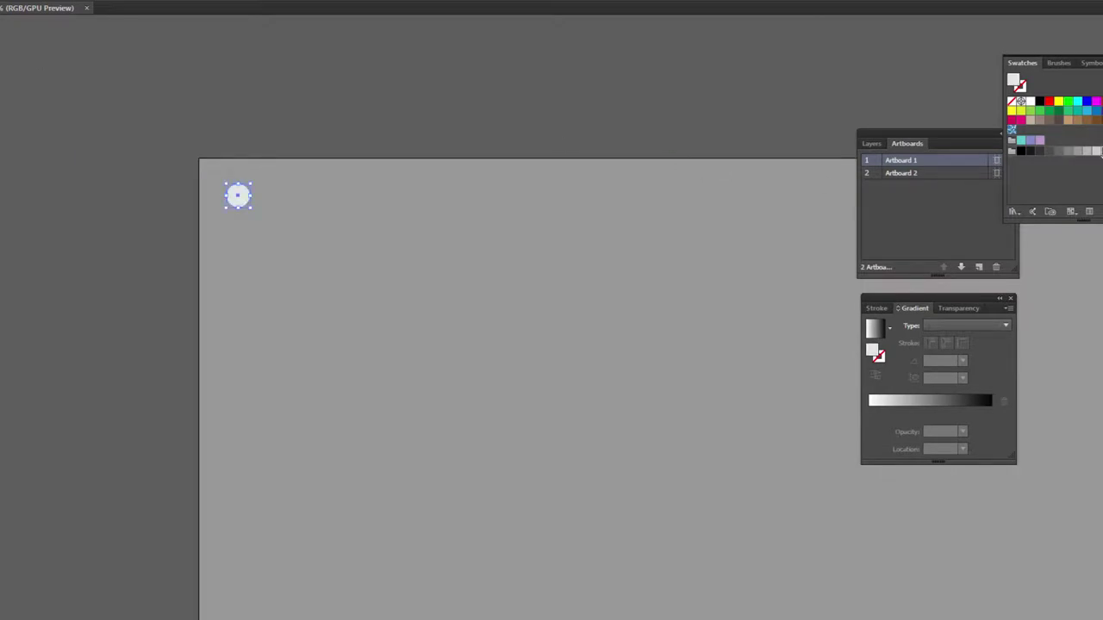
{"action": "left_click", "coordinate": [81, 329]}
{"action": "scroll", "coordinate": [337, 264], "scroll_direction": "up", "scroll_amount": 1}
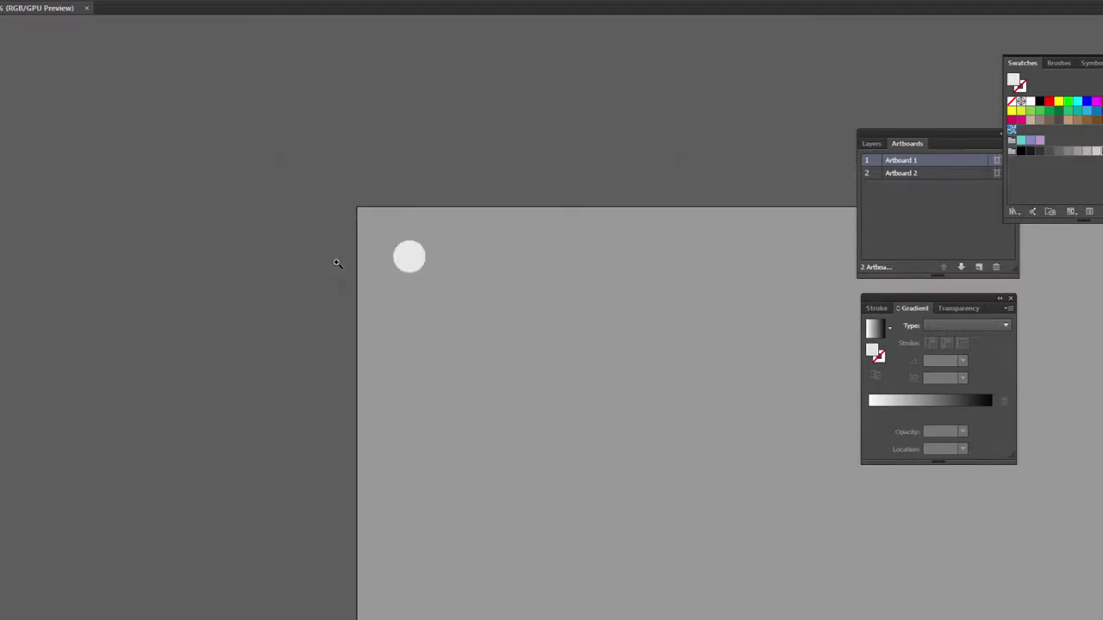
{"action": "scroll", "coordinate": [581, 344], "scroll_direction": "up", "scroll_amount": 2}
{"action": "left_click_drag", "start_coordinate": [580, 345], "coordinate": [256, 185]}
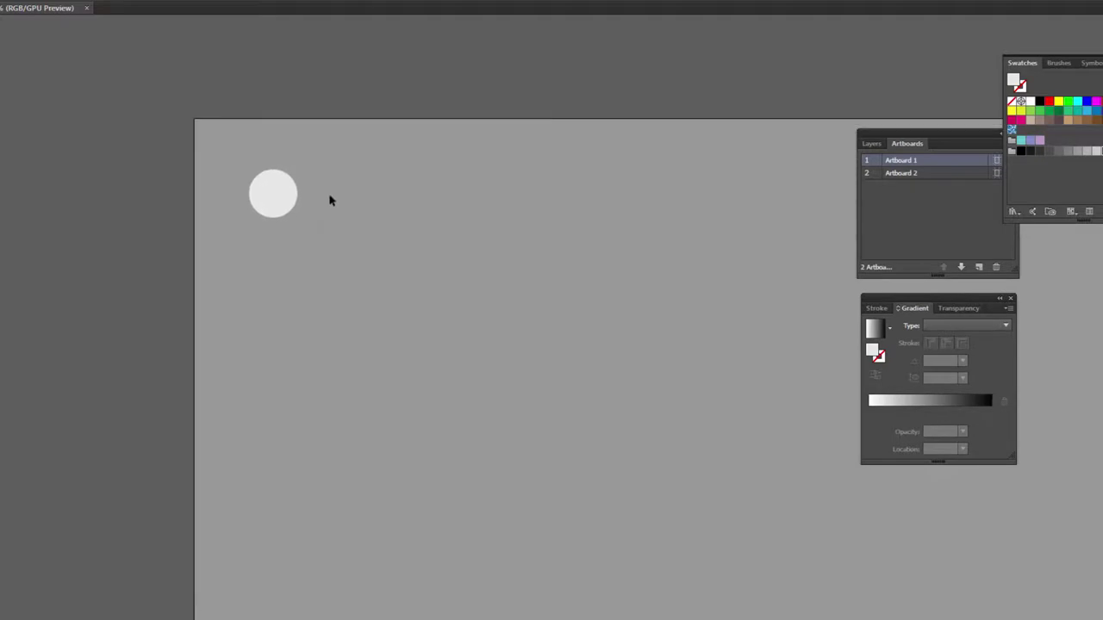
{"action": "left_click", "coordinate": [287, 190]}
{"action": "left_click_drag", "start_coordinate": [284, 191], "coordinate": [293, 195]}
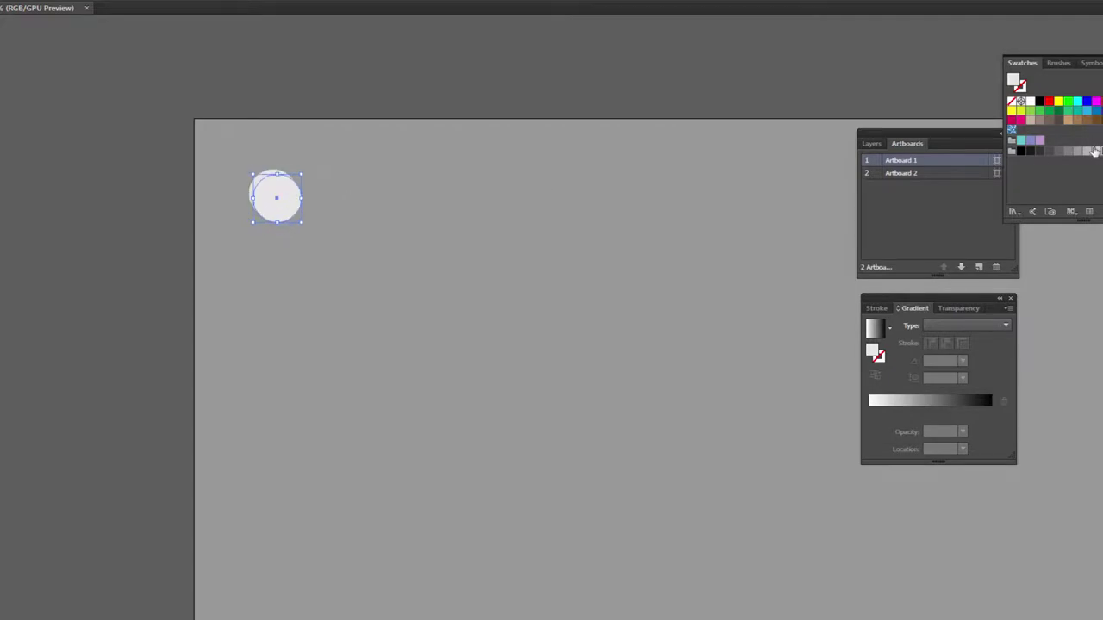
{"action": "left_click", "coordinate": [1086, 152]}
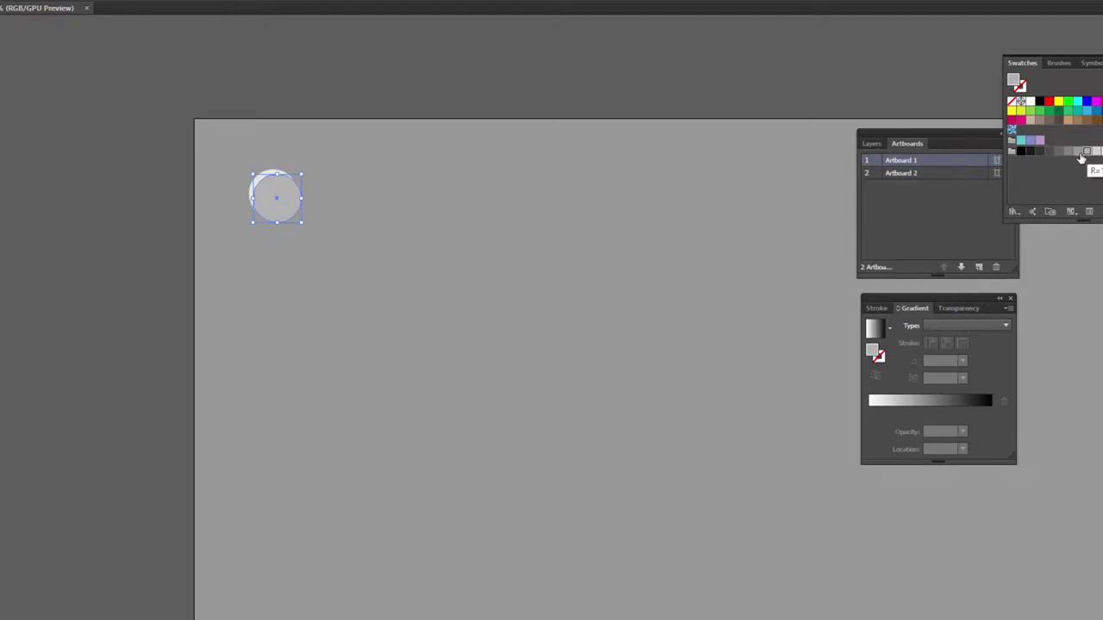
Set the gray circle to Multiply blending and the white circle to Overlay
{"action": "left_click", "coordinate": [958, 309]}
{"action": "left_click", "coordinate": [903, 328]}
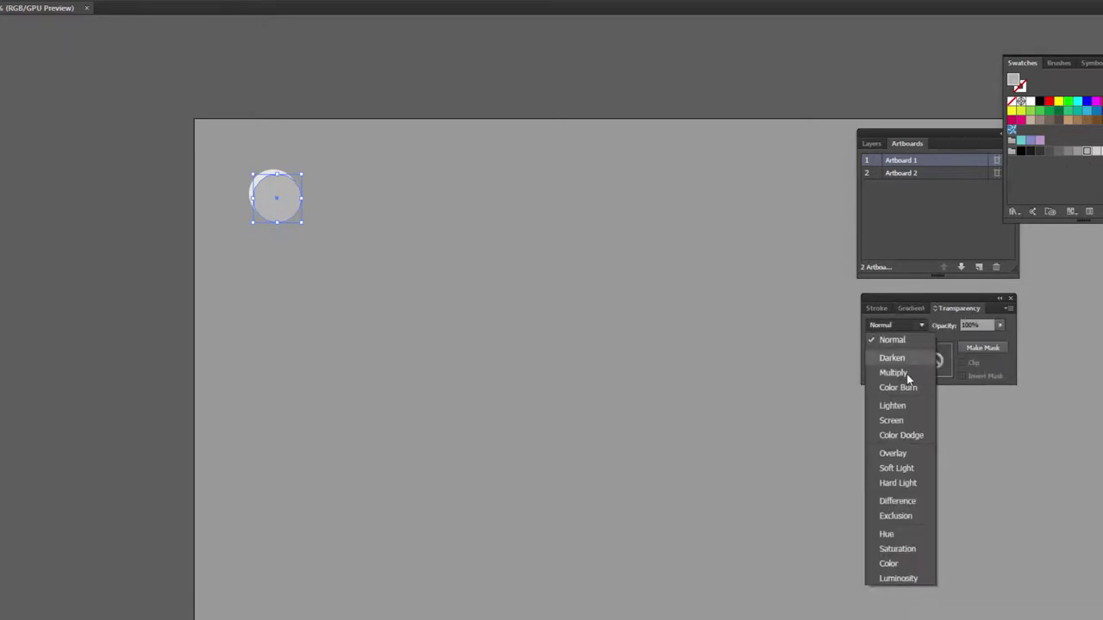
{"action": "left_click", "coordinate": [914, 372]}
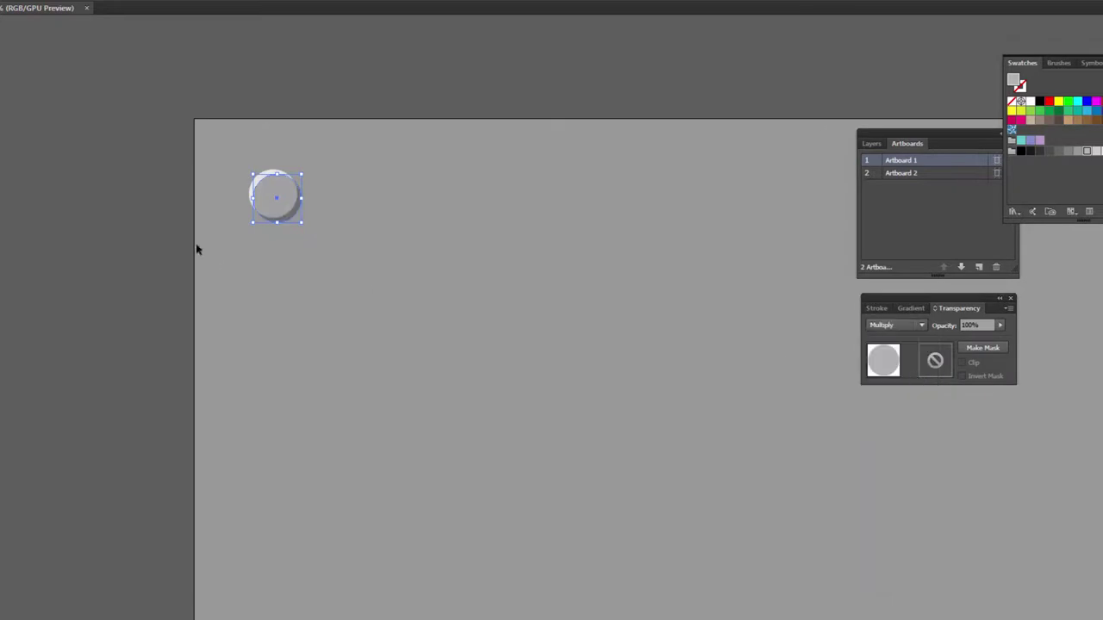
{"action": "left_click", "coordinate": [165, 226]}
{"action": "left_click", "coordinate": [257, 183]}
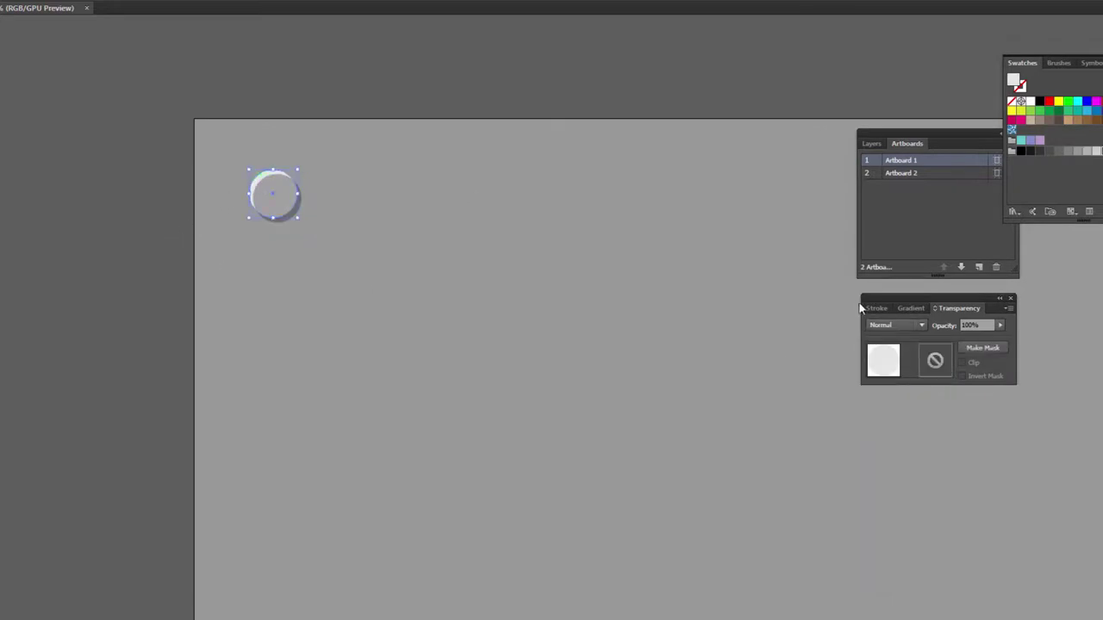
{"action": "left_click", "coordinate": [903, 325]}
{"action": "left_click", "coordinate": [904, 453]}
{"action": "left_click", "coordinate": [539, 313]}
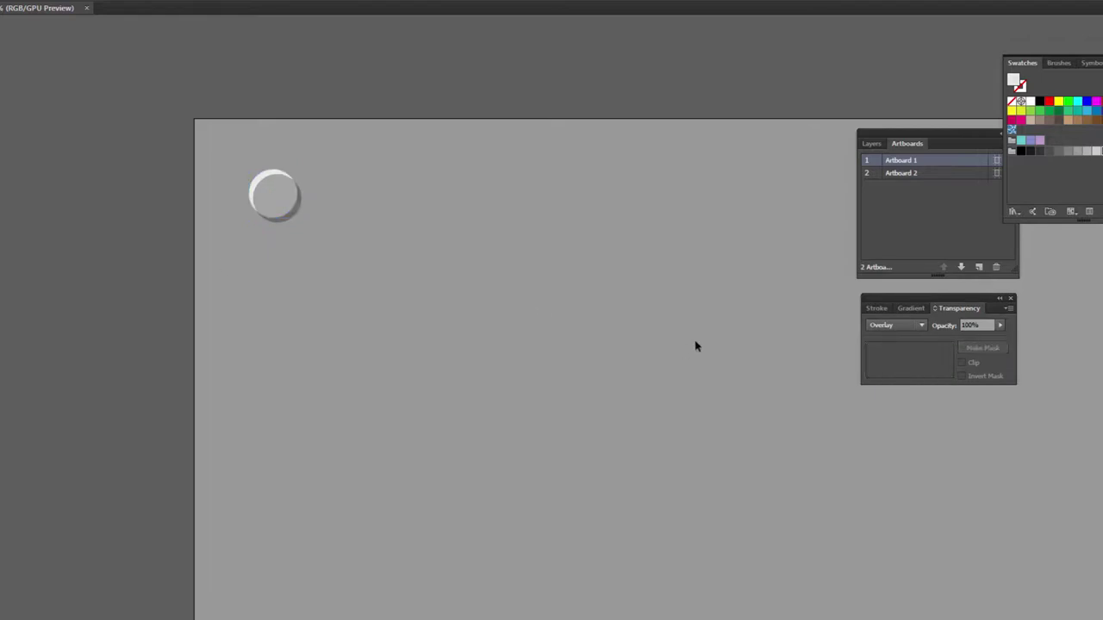
Select each circle in turn to check the embossed dot's blending
{"action": "left_click", "coordinate": [272, 175]}
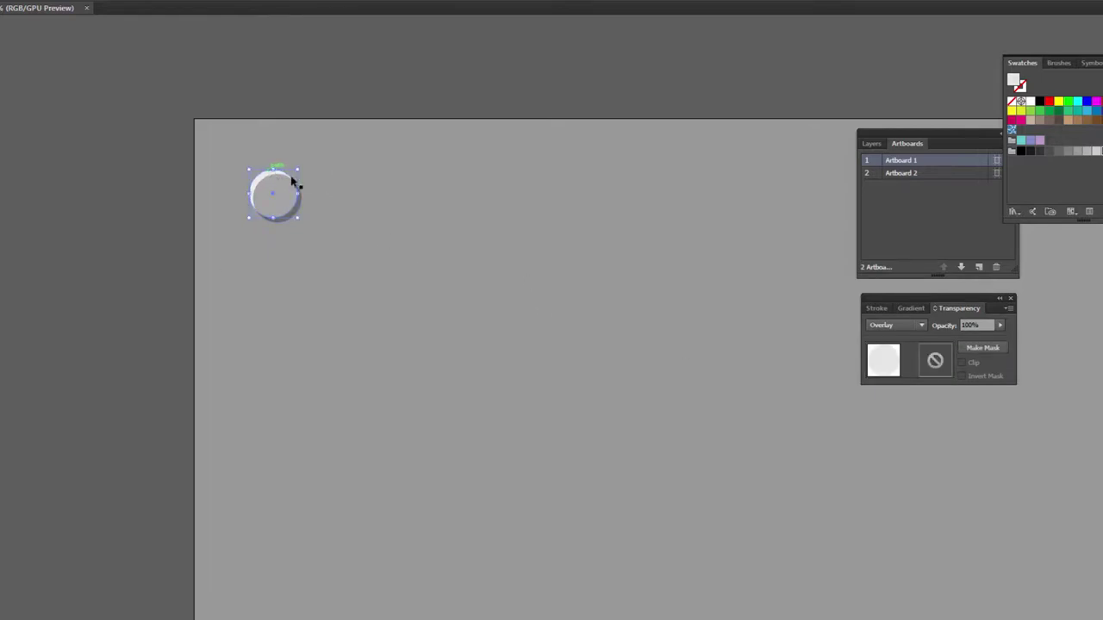
{"action": "left_click", "coordinate": [312, 207]}
{"action": "left_click", "coordinate": [299, 213]}
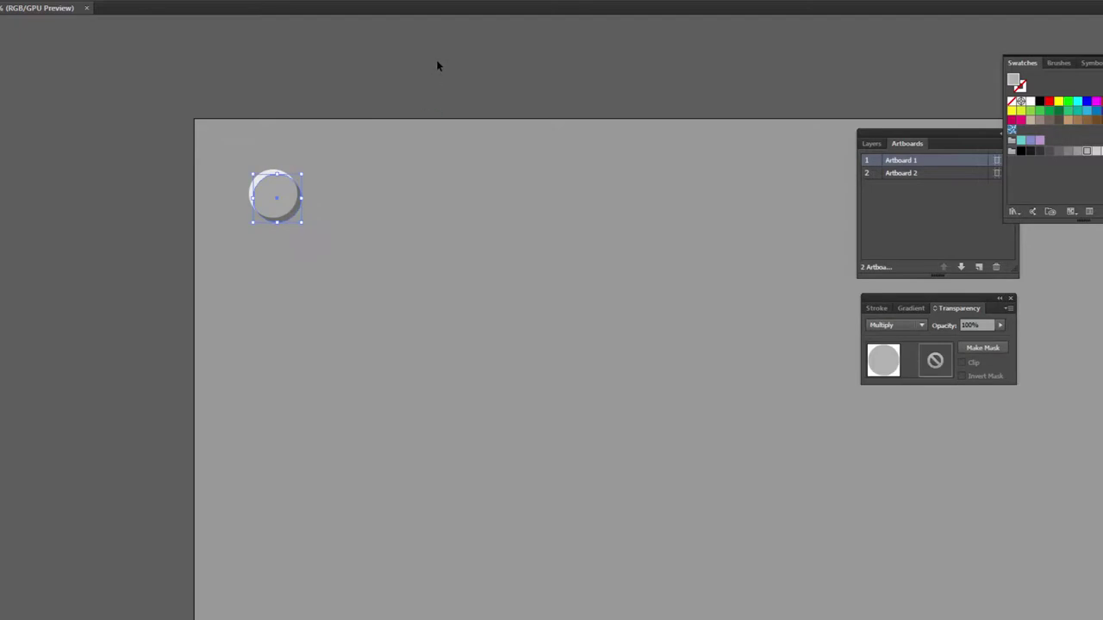
{"action": "left_click", "coordinate": [436, 59]}
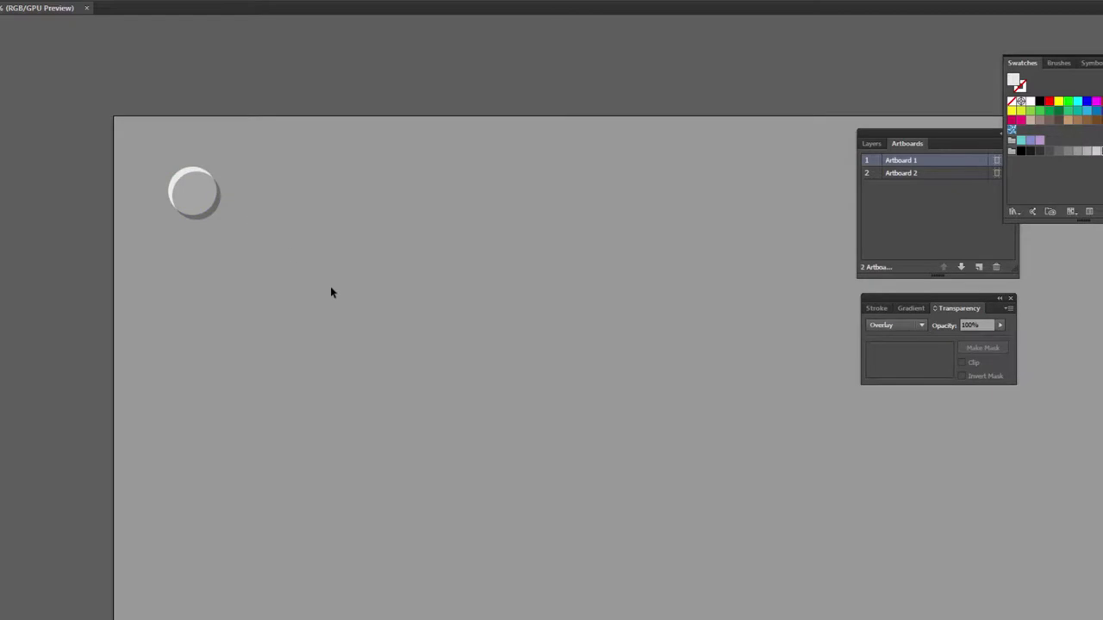
{"action": "left_click", "coordinate": [194, 192]}
Repeat the embossed dot with Ctrl+D into a first row across the artboard and center it
{"action": "left_click_drag", "start_coordinate": [184, 182], "coordinate": [253, 188]}
{"action": "key", "text": "ctrl+minus"}
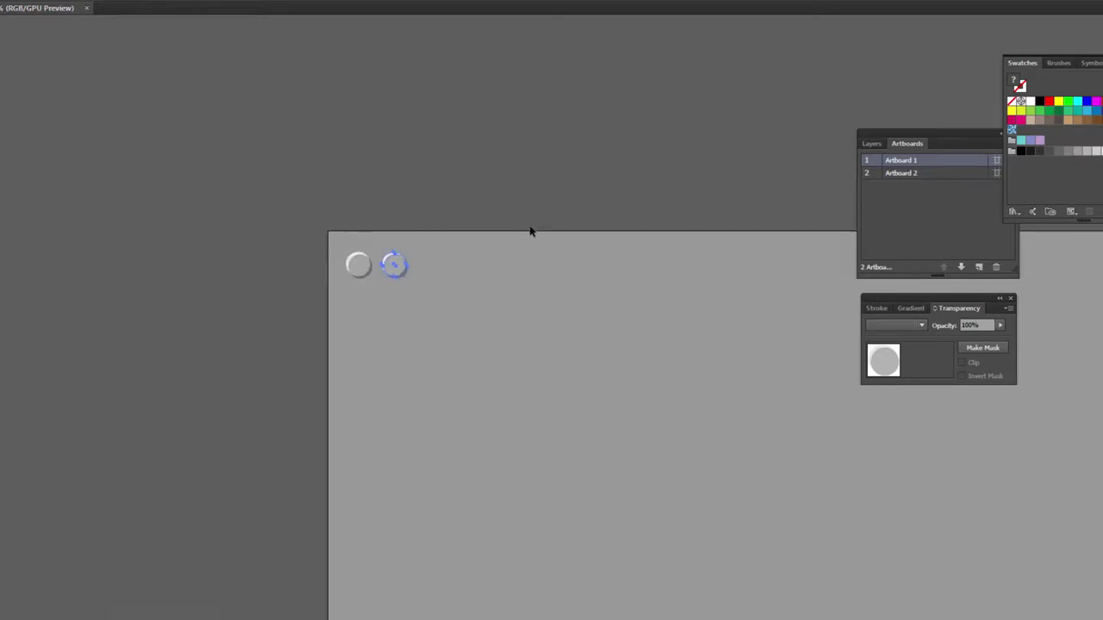
{"action": "key", "text": "ctrl+minus"}
{"action": "key", "text": "ctrl+d"}
{"action": "key", "text": "ctrl+d"}
{"action": "key", "text": "ctrl+d"}
{"action": "key", "text": "ctrl+d"}
{"action": "key", "text": "ctrl+d"}
{"action": "key", "text": "ctrl+d"}
{"action": "key", "text": "ctrl+d"}
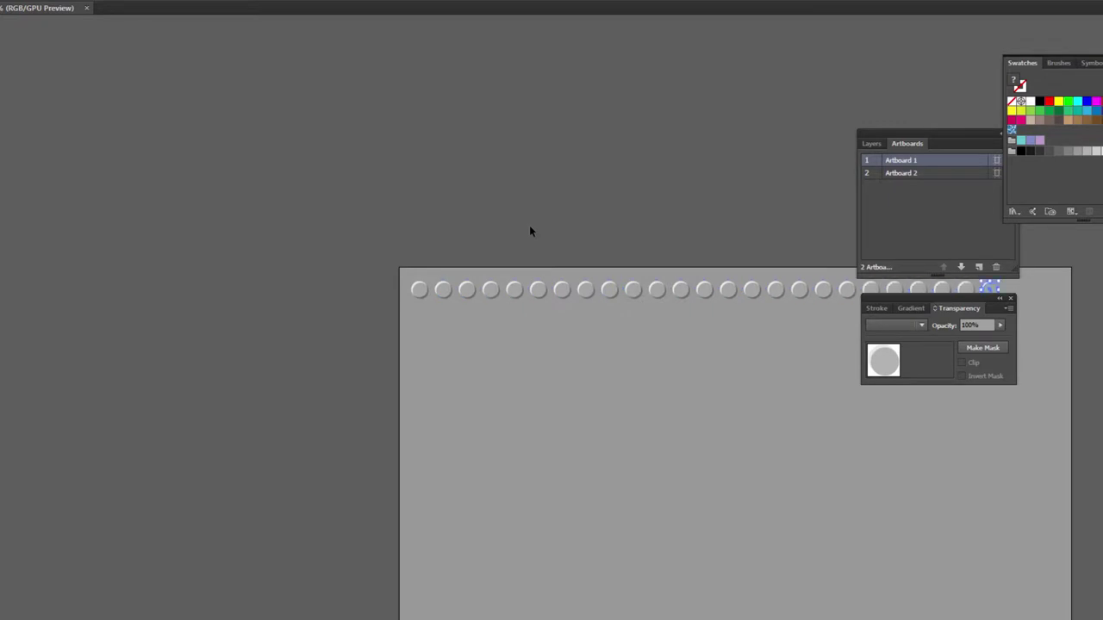
{"action": "key", "text": "ctrl+d"}
{"action": "key", "text": "ctrl+d"}
{"action": "key", "text": "ctrl+d"}
{"action": "left_click_drag", "start_coordinate": [529, 230], "coordinate": [302, 158]}
{"action": "key", "text": "ctrl+d"}
{"action": "key", "text": "ctrl+d"}
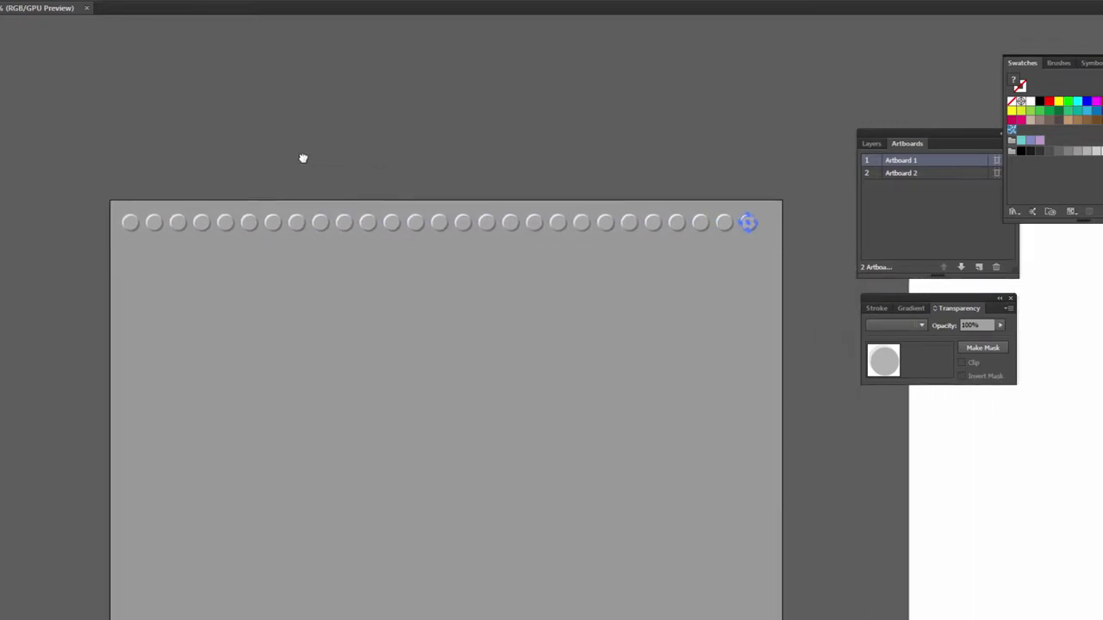
{"action": "key", "text": "ctrl+d"}
{"action": "key", "text": "ctrl+z"}
{"action": "left_click", "coordinate": [29, 155]}
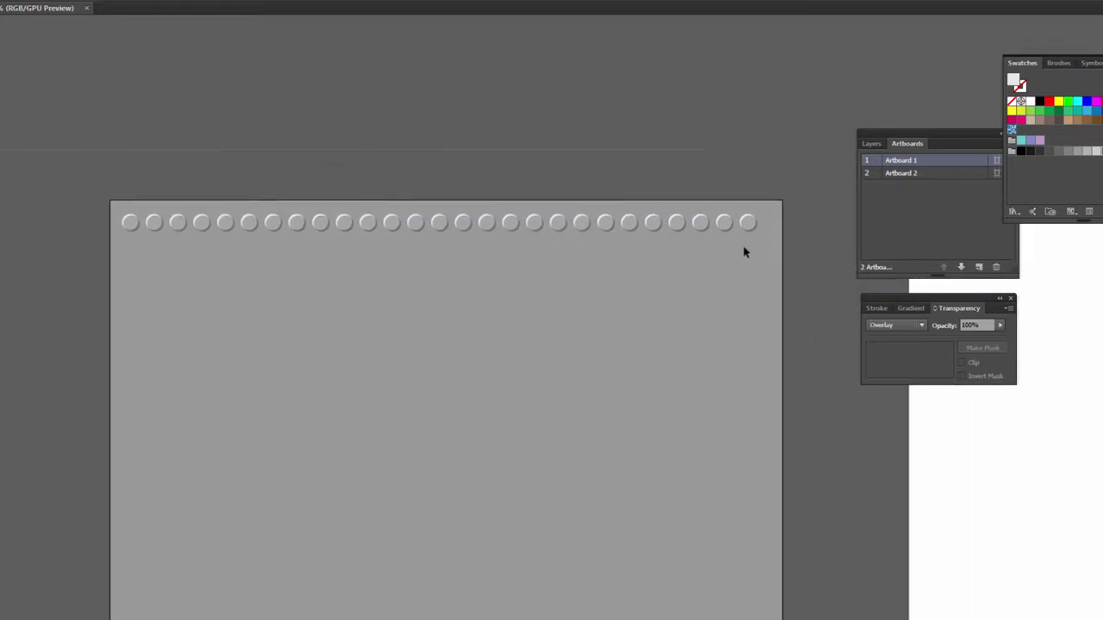
{"action": "key", "text": "ctrl+a"}
{"action": "left_click_drag", "start_coordinate": [632, 229], "coordinate": [648, 228]}
Copy the row just below and repeat it down to the artboard bottom
{"action": "left_click_drag", "start_coordinate": [491, 204], "coordinate": [518, 141]}
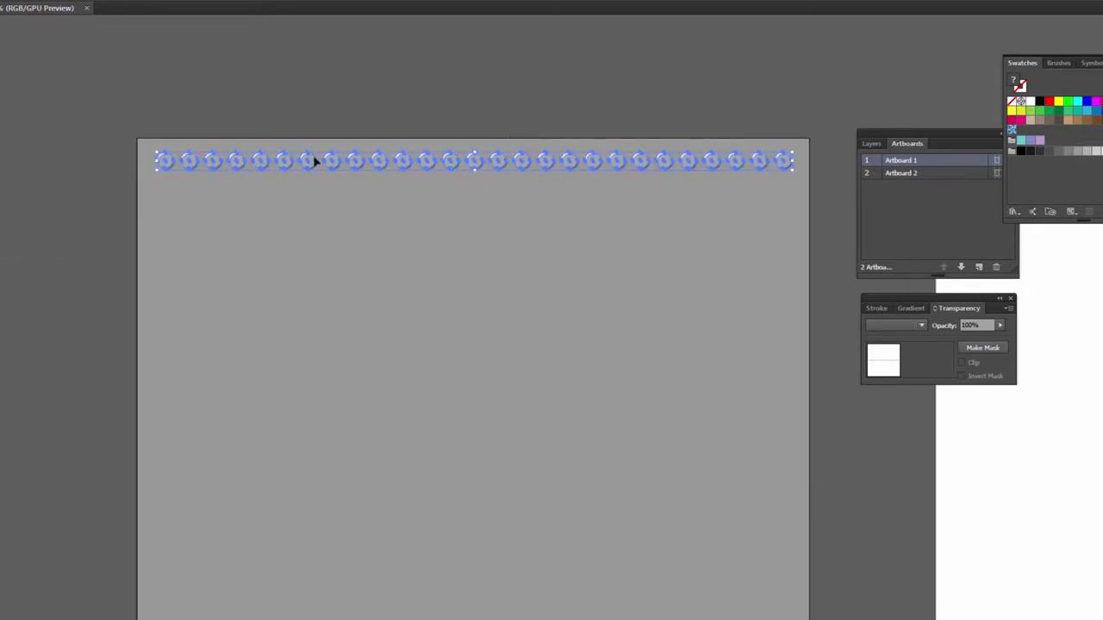
{"action": "left_click_drag", "start_coordinate": [473, 174], "coordinate": [477, 201]}
{"action": "key", "text": "ctrl+minus"}
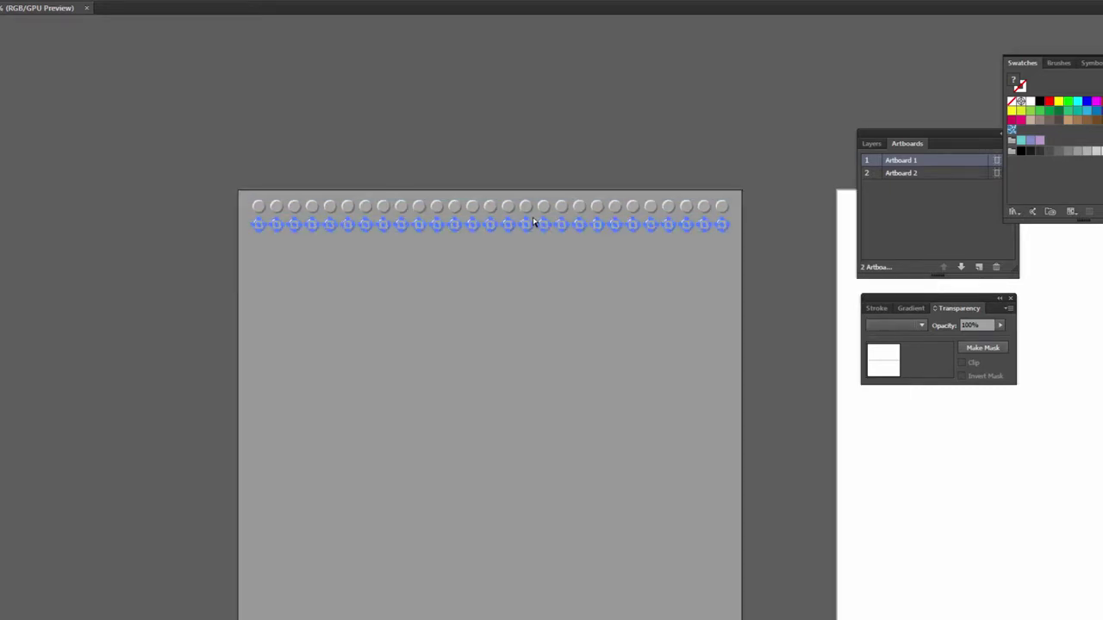
{"action": "key", "text": "ctrl+d"}
{"action": "key", "text": "ctrl+d"}
{"action": "key", "text": "ctrl+d"}
{"action": "key", "text": "ctrl+d"}
{"action": "key", "text": "ctrl+d"}
{"action": "key", "text": "ctrl+d"}
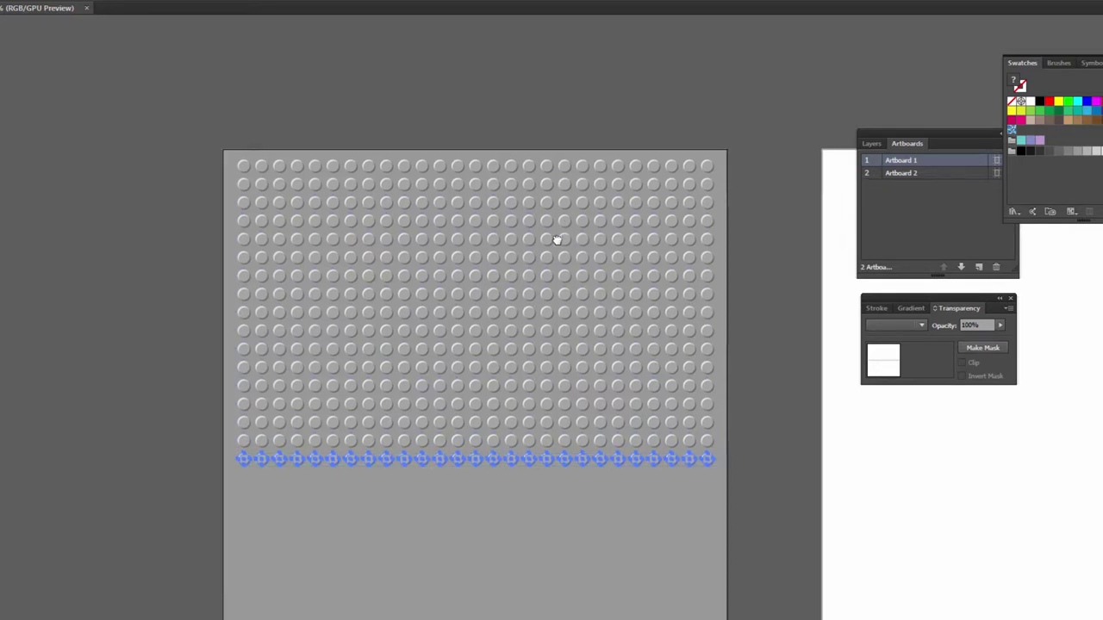
{"action": "left_click_drag", "start_coordinate": [557, 239], "coordinate": [558, 125]}
{"action": "key", "text": "ctrl+d"}
{"action": "key", "text": "ctrl+d"}
{"action": "key", "text": "ctrl+d"}
{"action": "key", "text": "ctrl+d"}
{"action": "key", "text": "ctrl+d"}
{"action": "key", "text": "ctrl+d"}
{"action": "key", "text": "ctrl+d"}
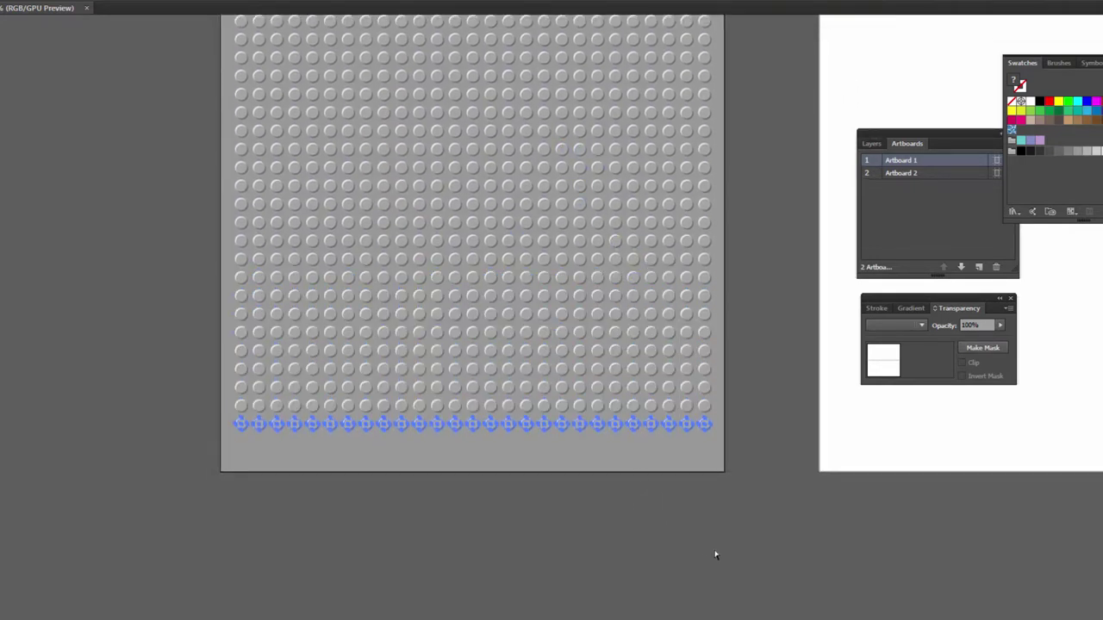
{"action": "key", "text": "ctrl+d"}
{"action": "left_click", "coordinate": [685, 479]}
View the whole dot-grid artboard and select the gray background square
{"action": "scroll", "coordinate": [579, 362], "scroll_direction": "up", "scroll_amount": 3}
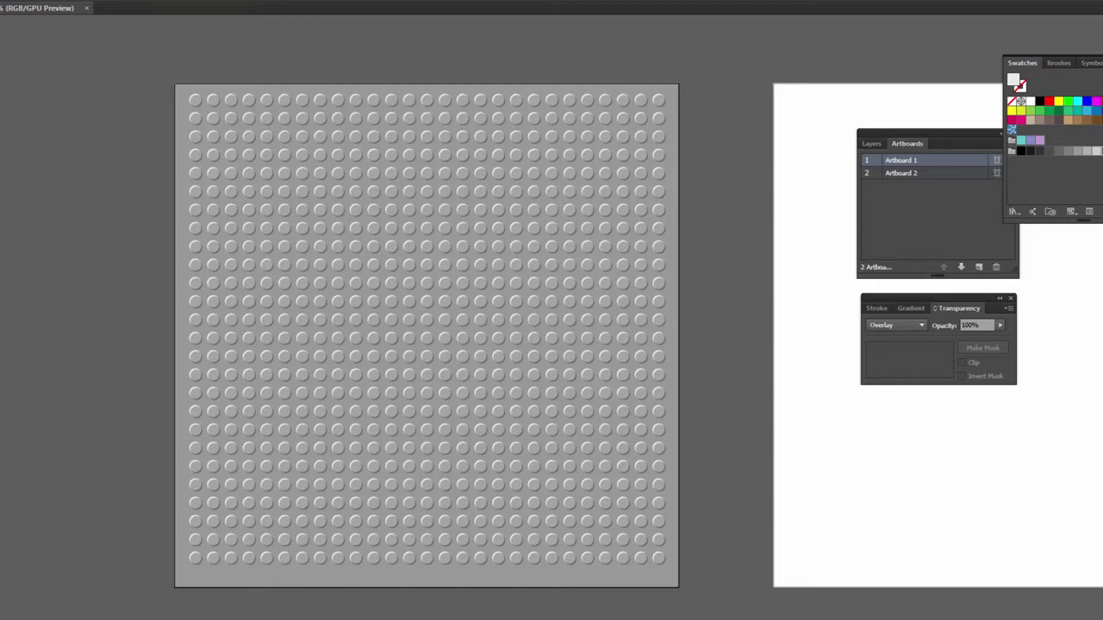
{"action": "key", "text": "ctrl+a"}
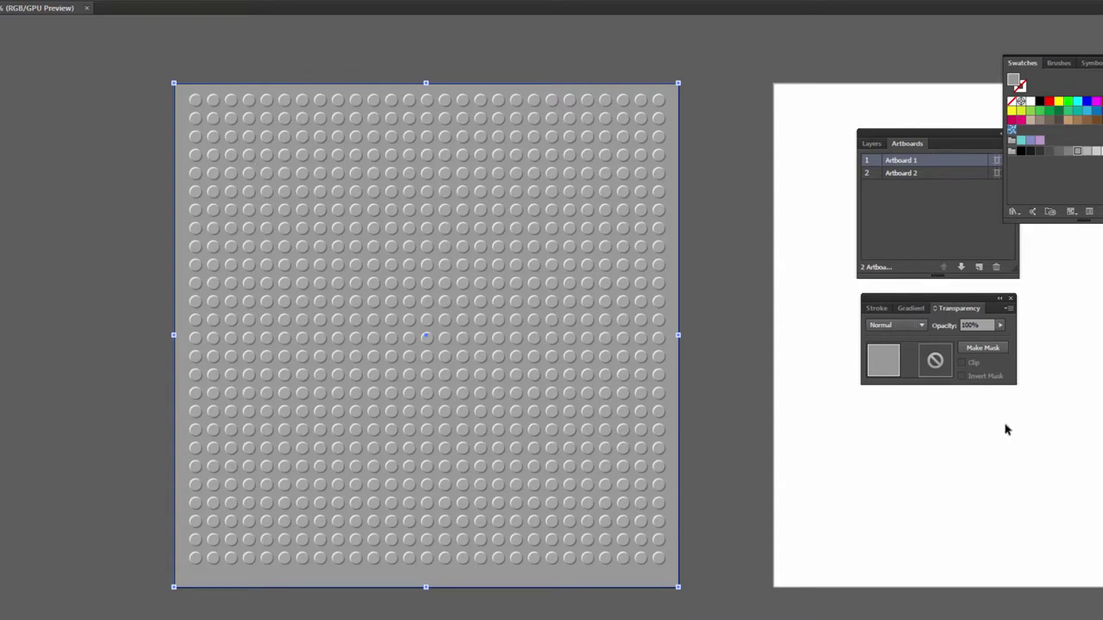
Fill the background with a linear gradient angled diagonally from top-left to bottom-right
{"action": "left_click", "coordinate": [911, 307]}
{"action": "left_click", "coordinate": [989, 403]}
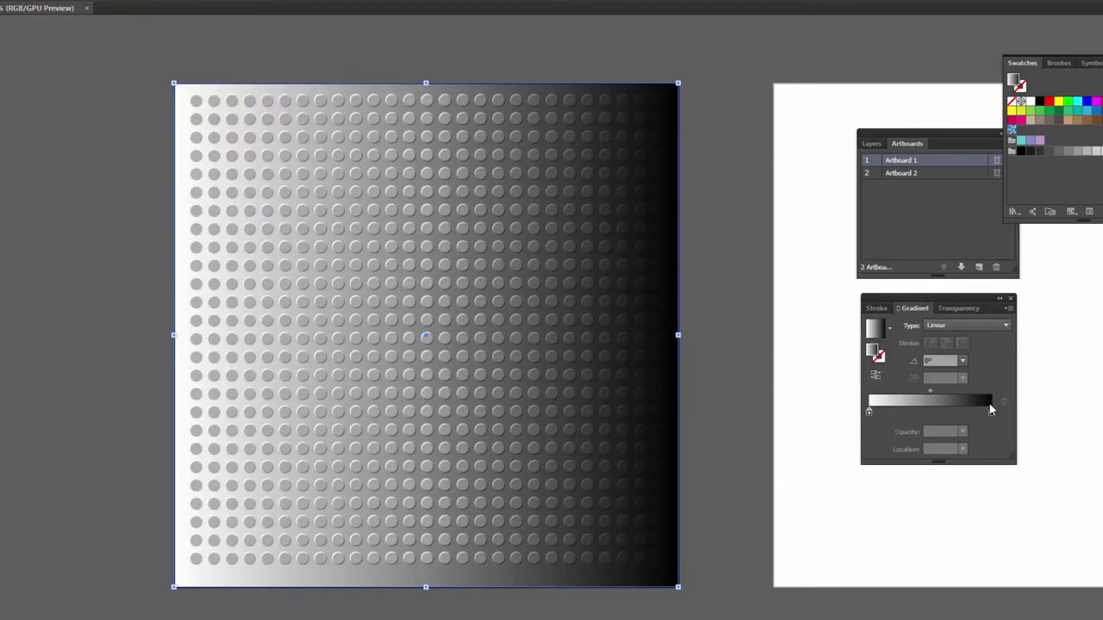
{"action": "key", "text": "g"}
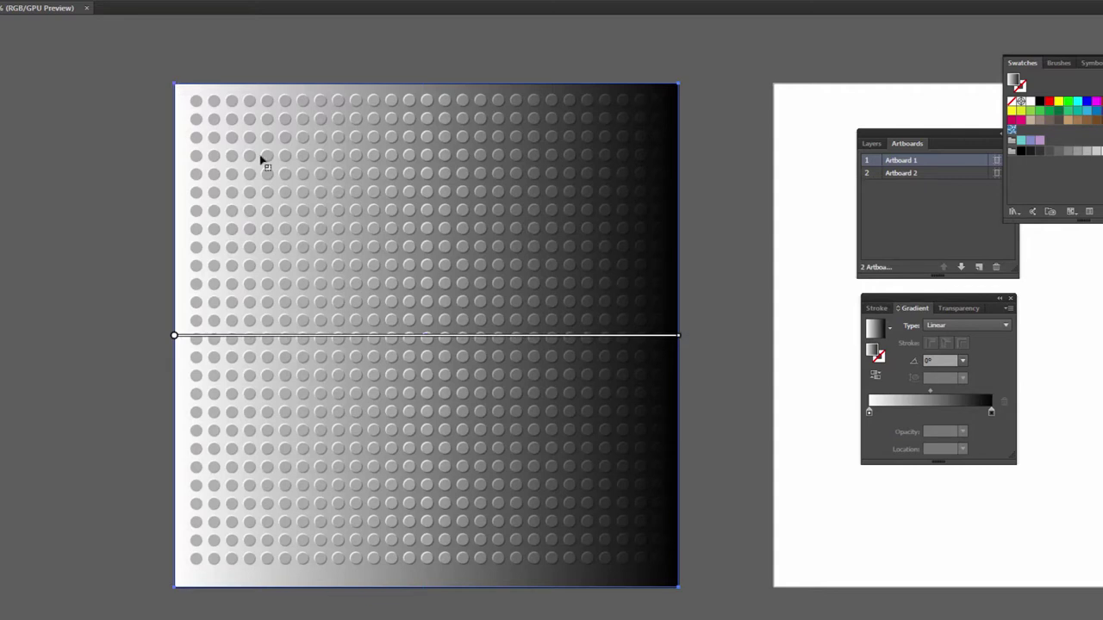
{"action": "left_click_drag", "start_coordinate": [176, 86], "coordinate": [679, 587]}
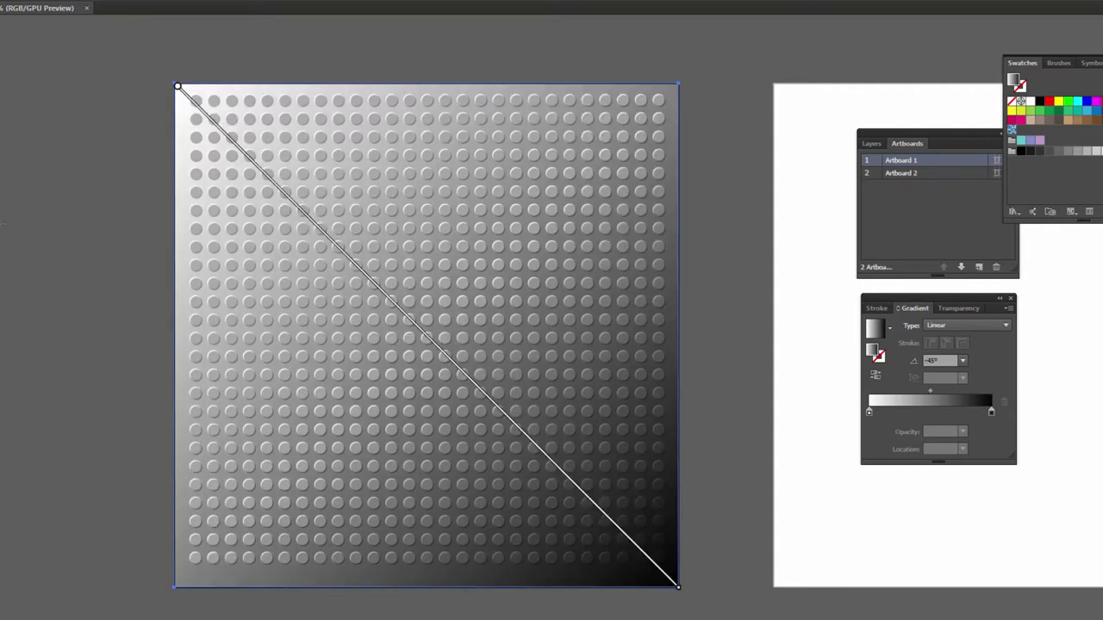
{"action": "key", "text": "v"}
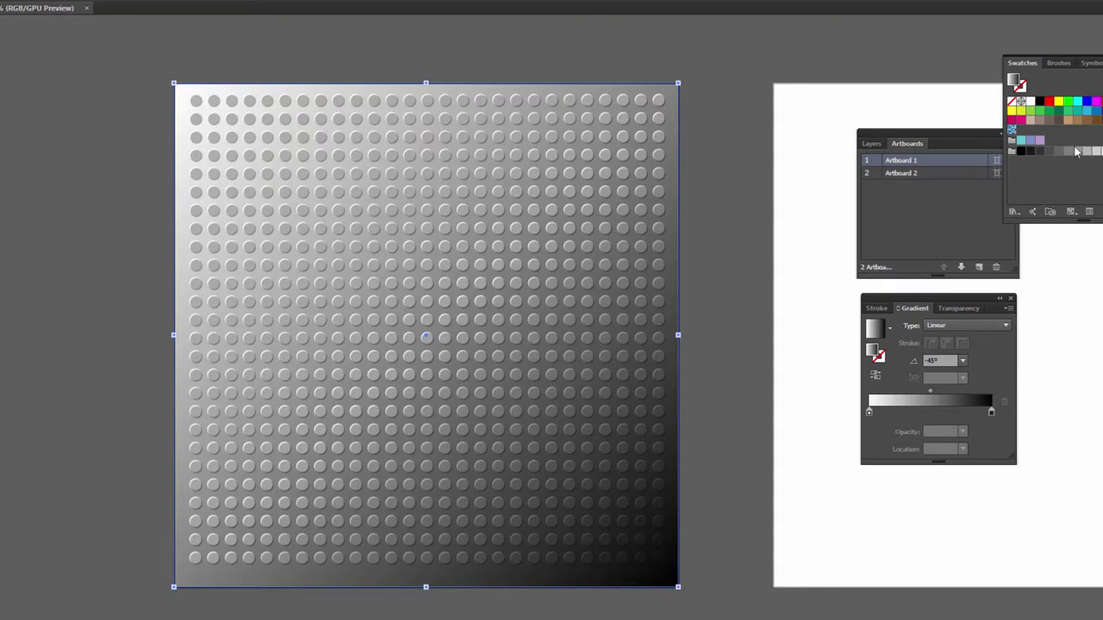
Set the gradient stops to dark gray and black, shifting the midpoint toward the light end
{"action": "left_click_drag", "start_coordinate": [1069, 152], "coordinate": [871, 415]}
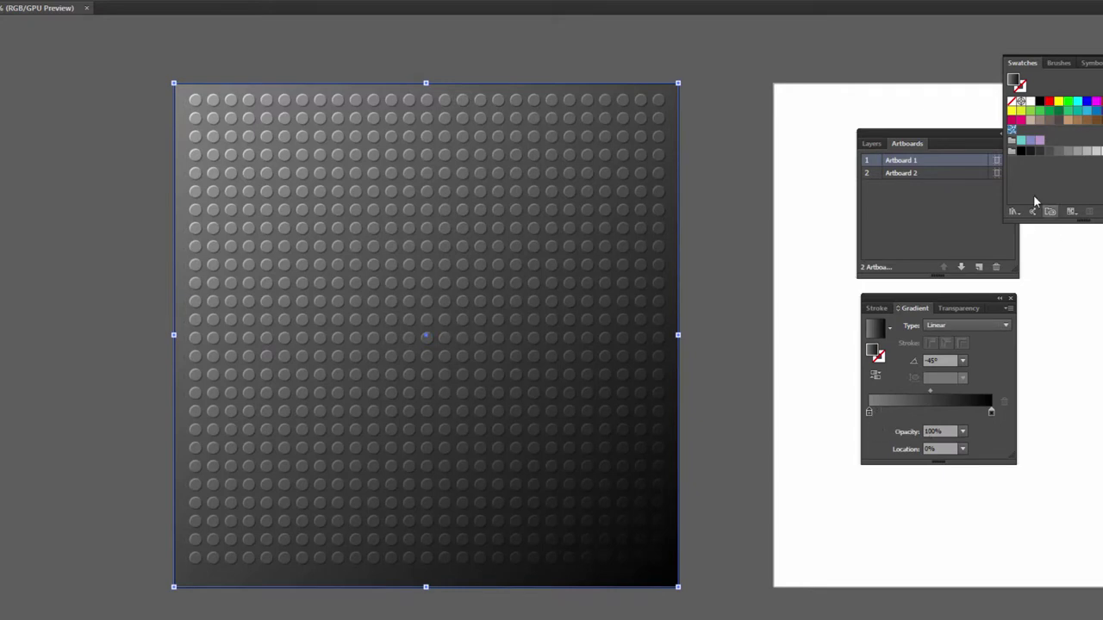
{"action": "left_click_drag", "start_coordinate": [1037, 152], "coordinate": [990, 414]}
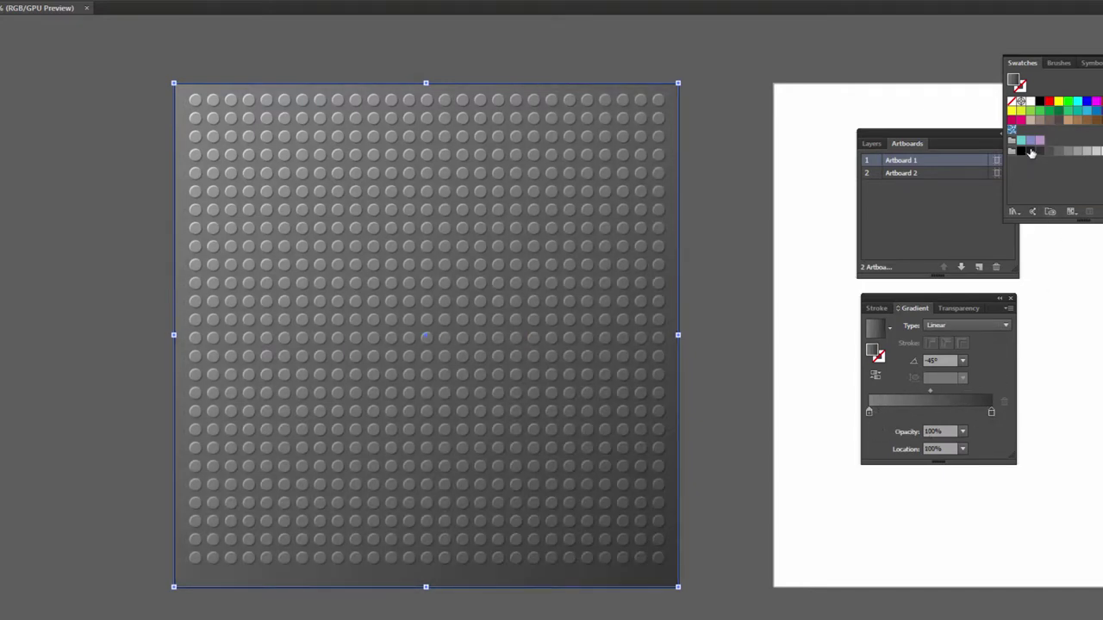
{"action": "mouse_move", "coordinate": [1029, 151]}
{"action": "left_mouse_down"}
{"action": "mouse_move", "coordinate": [1010, 410]}
{"action": "mouse_move", "coordinate": [993, 416]}
{"action": "left_mouse_up"}
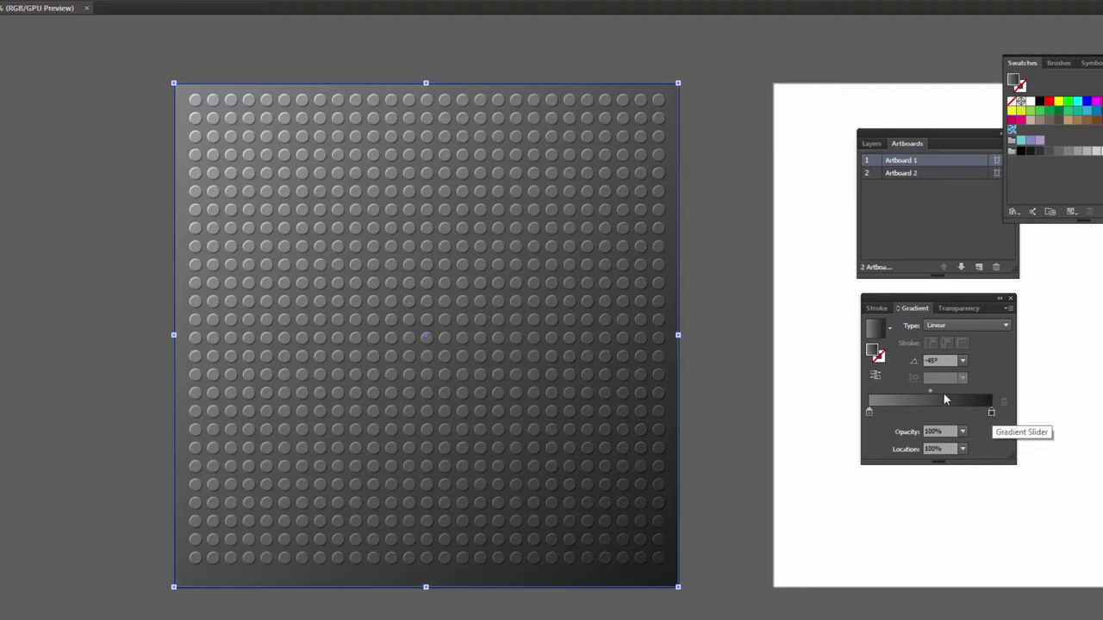
{"action": "left_click_drag", "start_coordinate": [931, 392], "coordinate": [909, 393]}
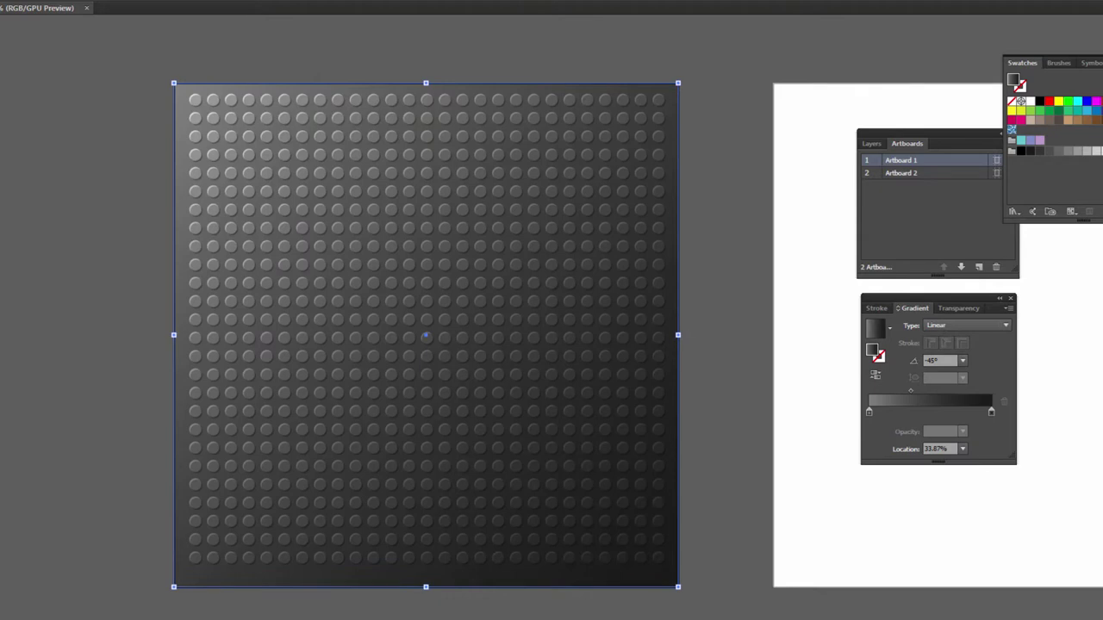
{"action": "key", "text": "ctrl+minus"}
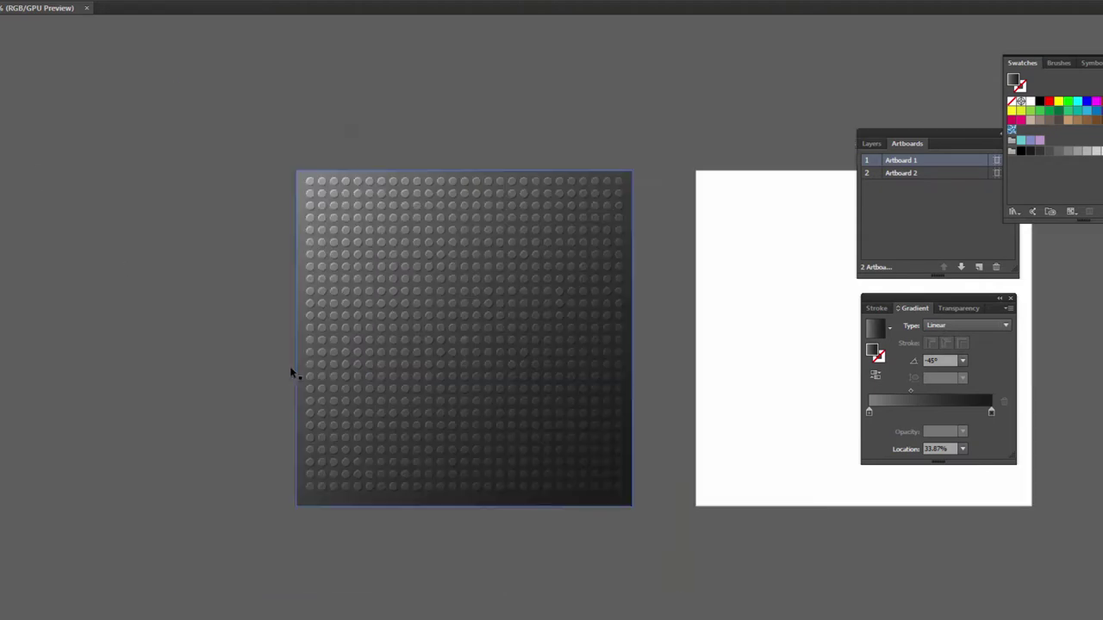
{"action": "key", "text": "ctrl+minus"}
{"action": "key", "text": "ctrl+minus"}
{"action": "key", "text": "ctrl+plus"}
{"action": "key", "text": "ctrl+plus"}
{"action": "key", "text": "ctrl+plus"}
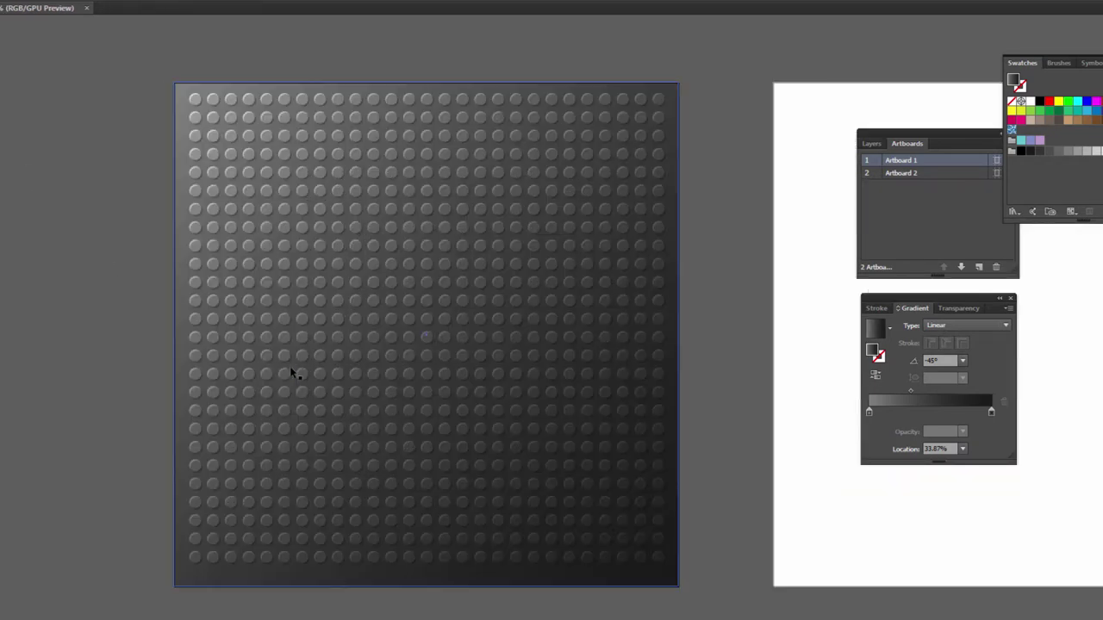
{"action": "key", "text": "ctrl+minus"}
{"action": "key", "text": "ctrl+plus"}
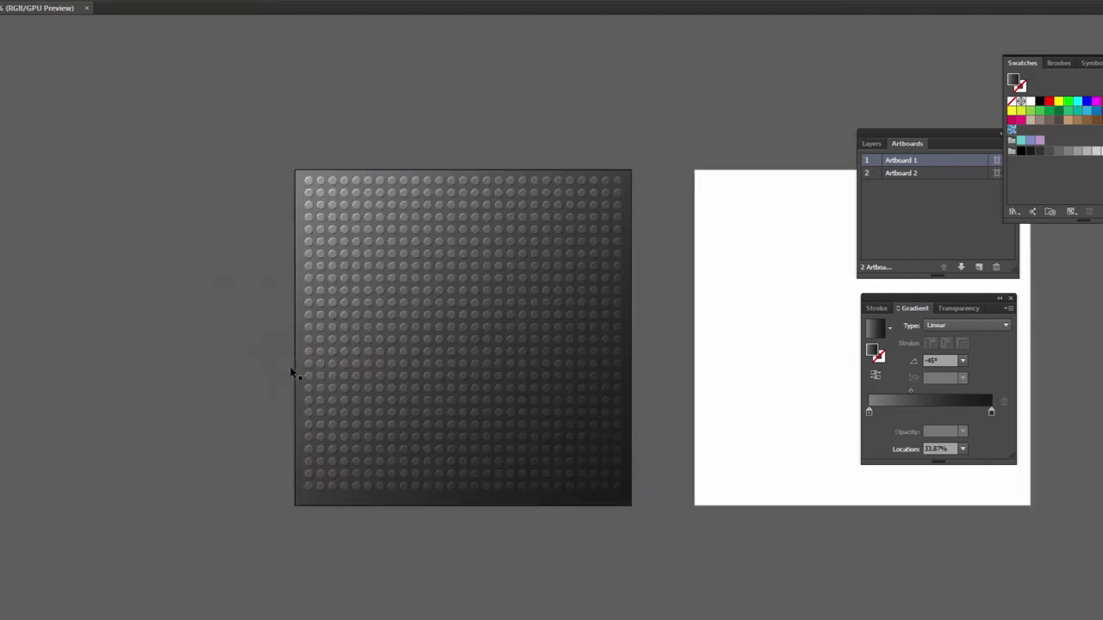
{"action": "key", "text": "ctrl+plus"}
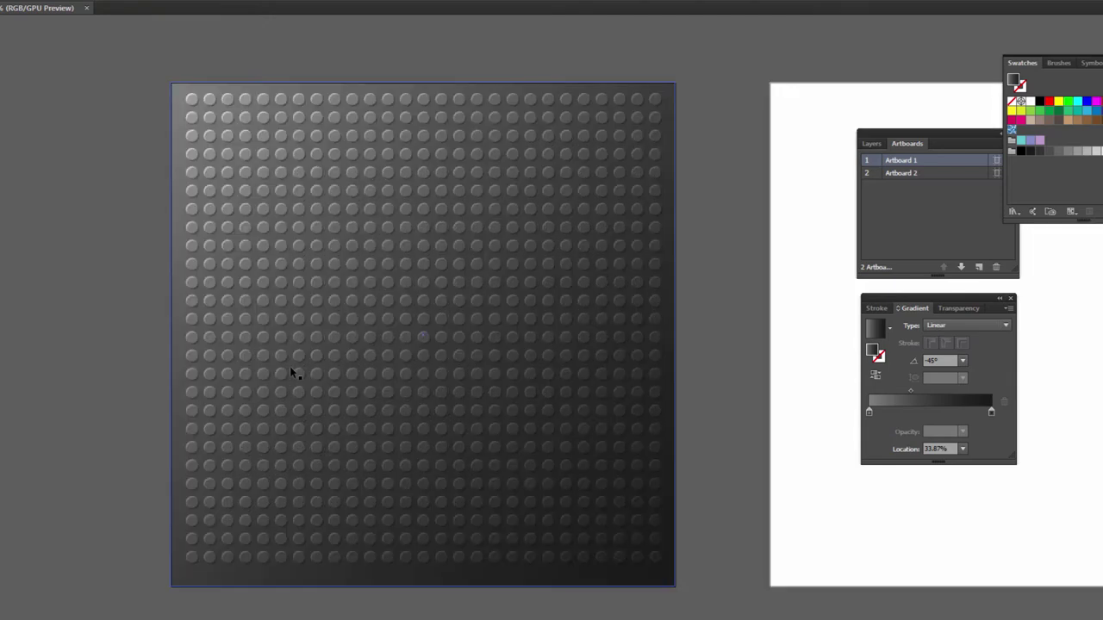
{"action": "left_click", "coordinate": [109, 307]}
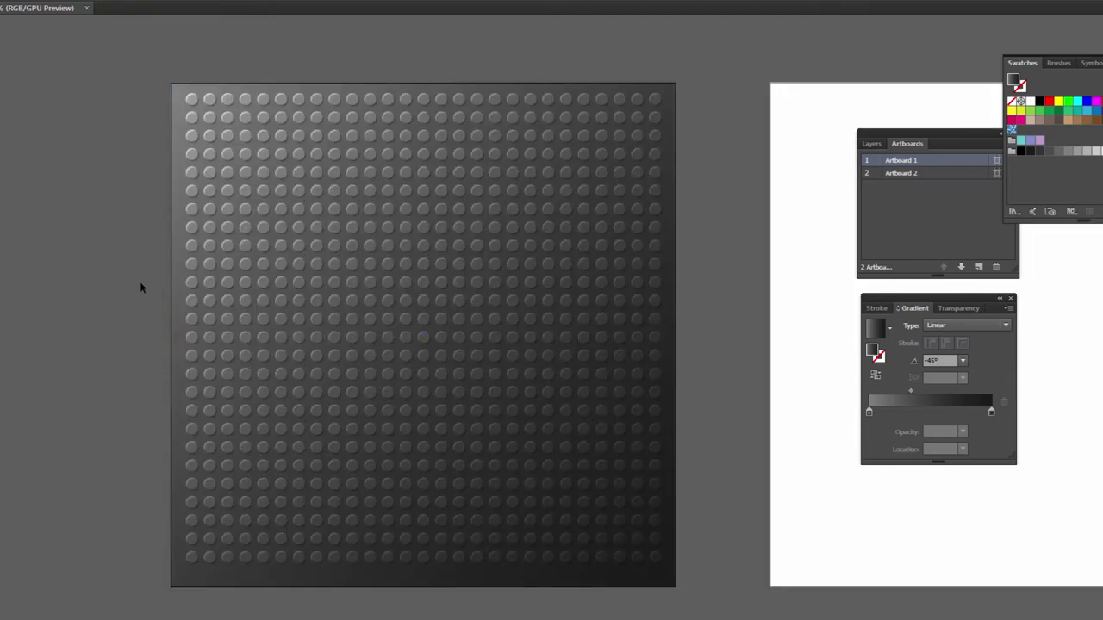